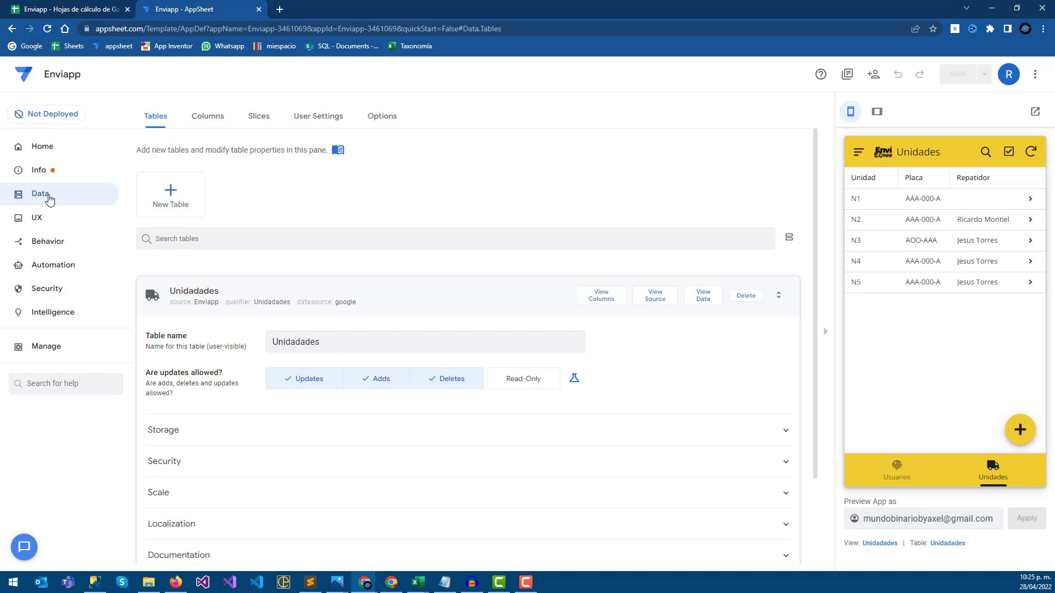
Open Behavior > Automation to see the app's bots, briefly checking the Google Sheets tab.
click(57, 242)
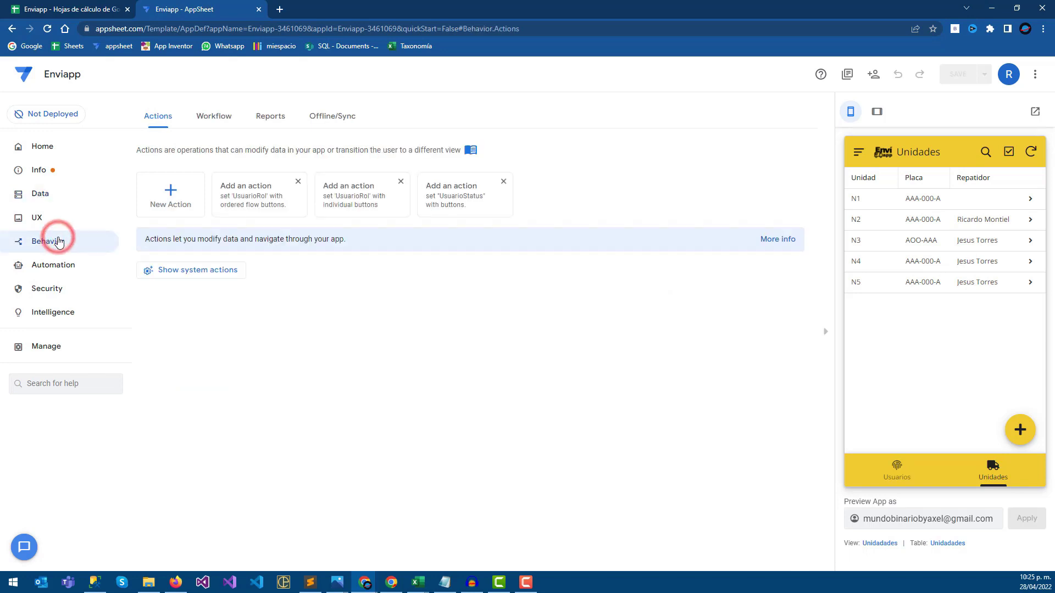
click(53, 265)
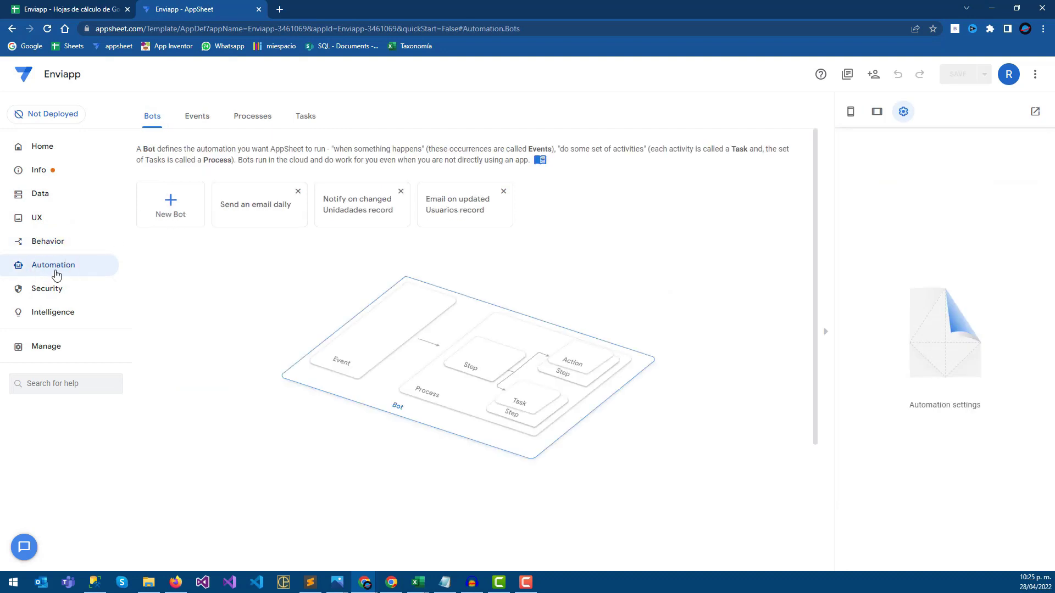
click(59, 5)
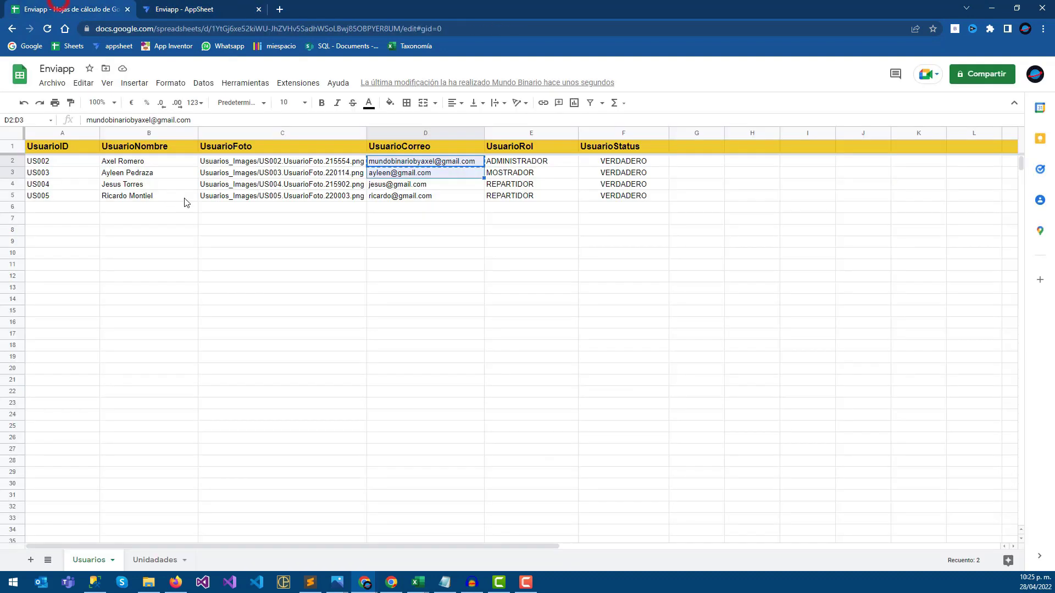
click(161, 7)
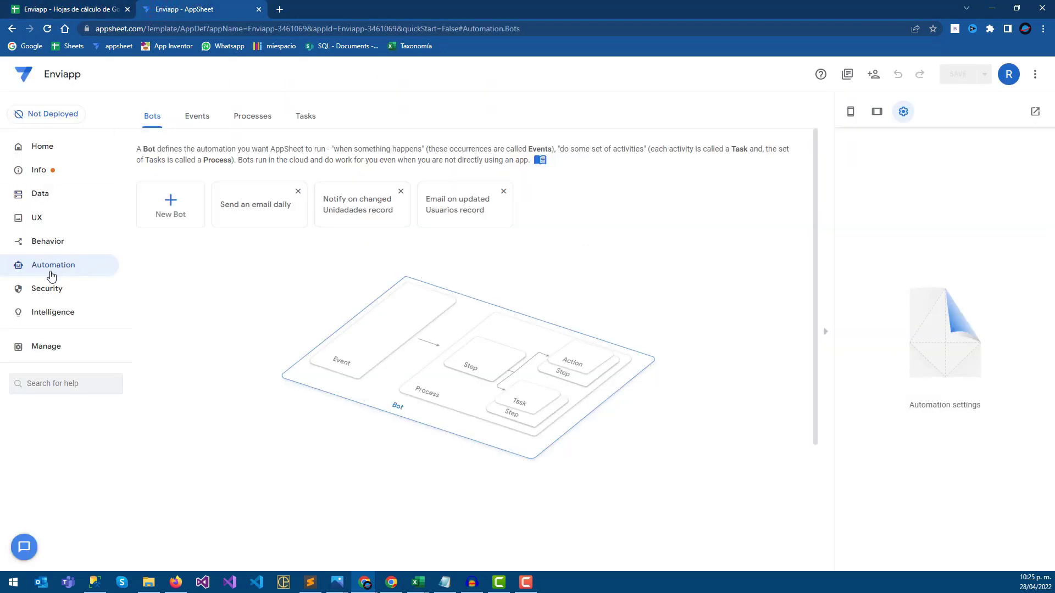
Start a new bot and name it BOTReporteUnidades.
click(171, 213)
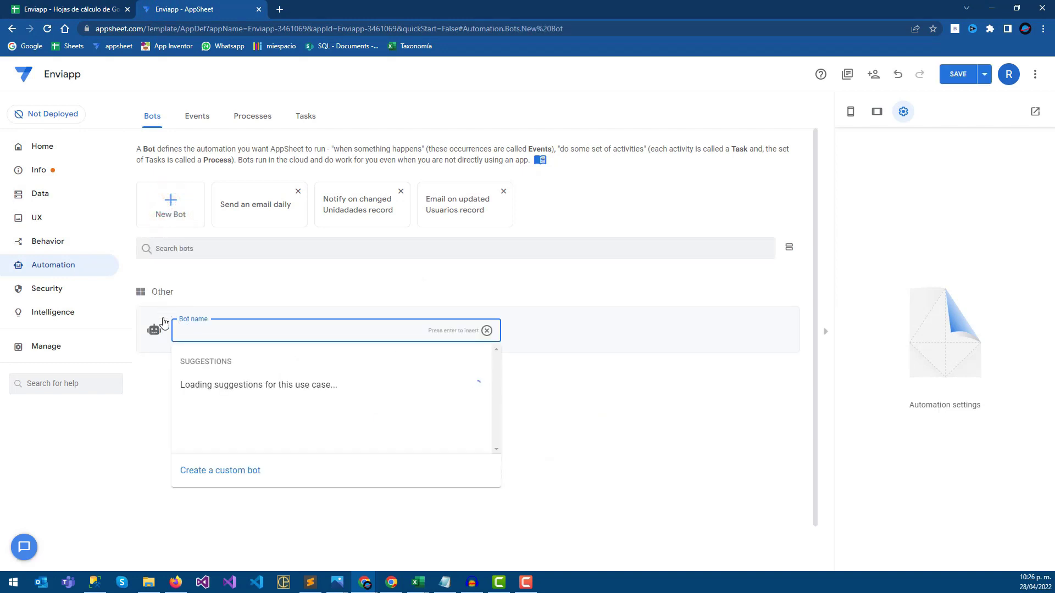
click(202, 330)
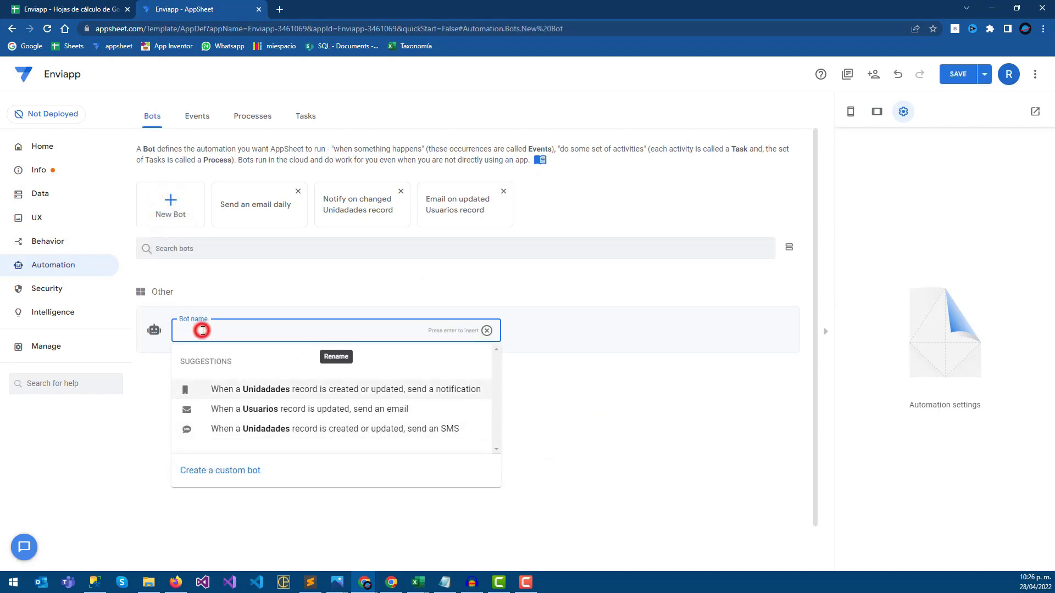
text(Bl)
text(OT)
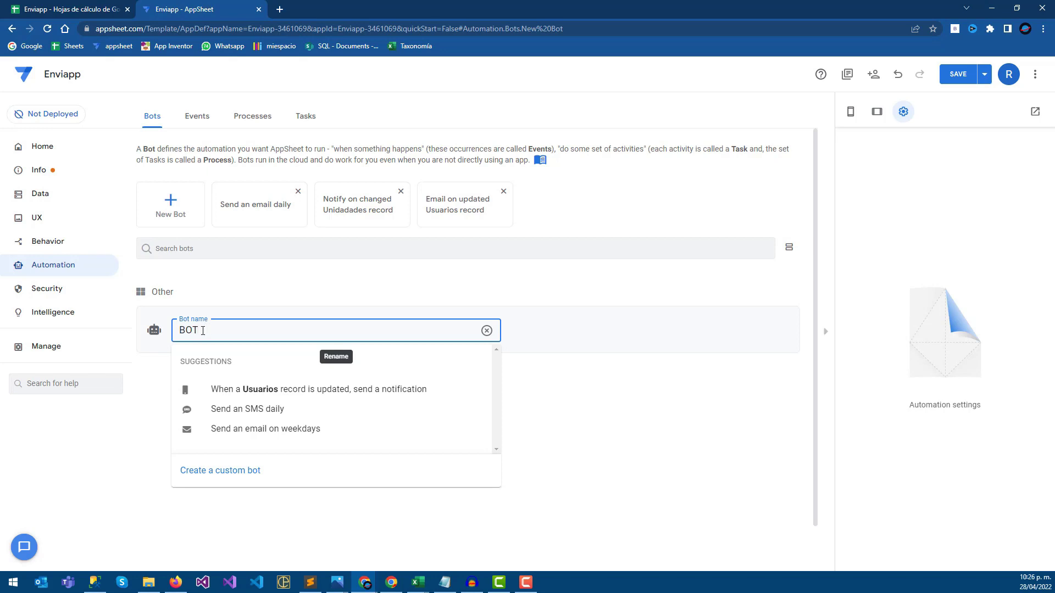
key(BackSpace)
key(BackSpace)
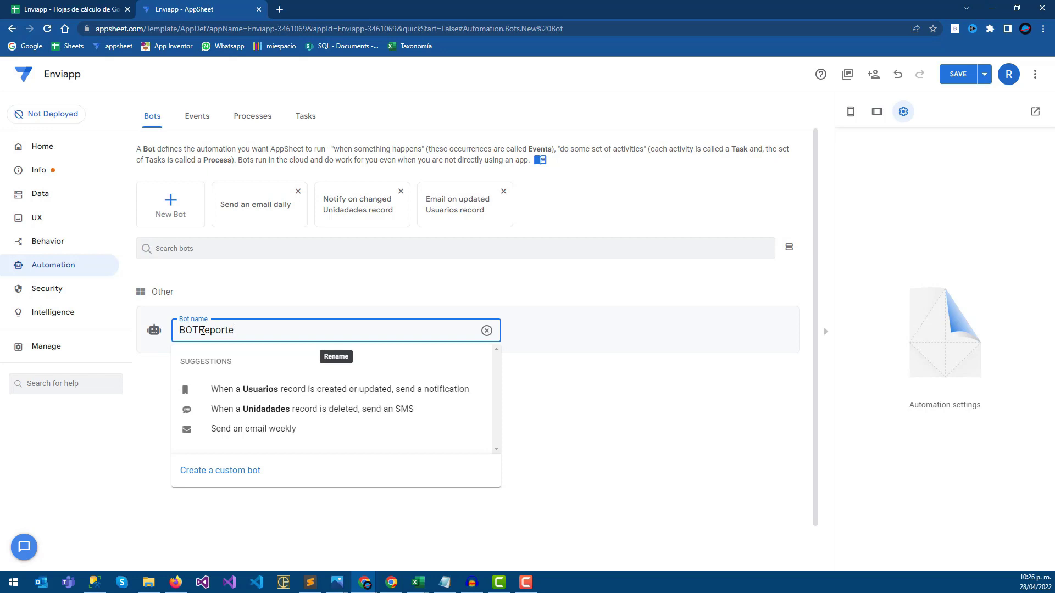
text(Unidades)
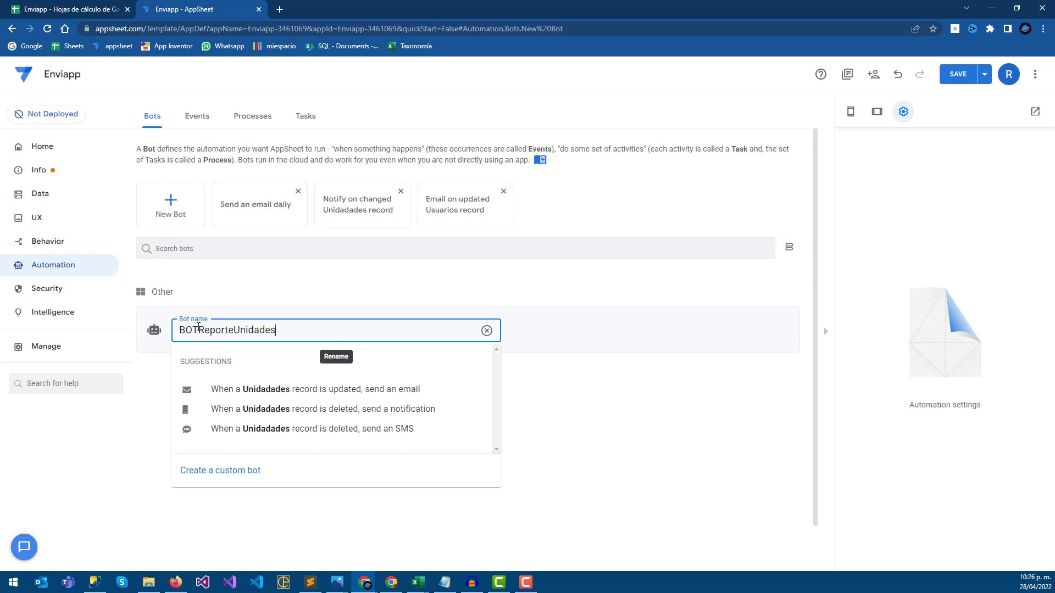
Open the Unidades sheet in the app's backing spreadsheet.
click(44, 7)
click(168, 560)
click(71, 162)
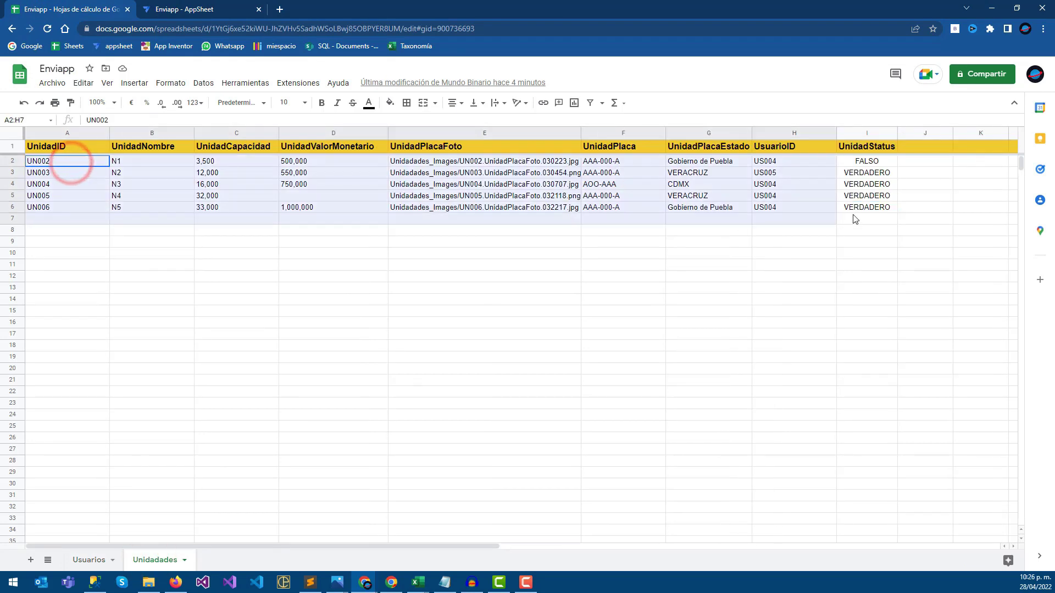
Inspect the UnidadStatus values in I2:I6 (FALSO, VERDADERO), then return to the AppSheet bot.
drag(666, 222, 854, 213)
click(868, 197)
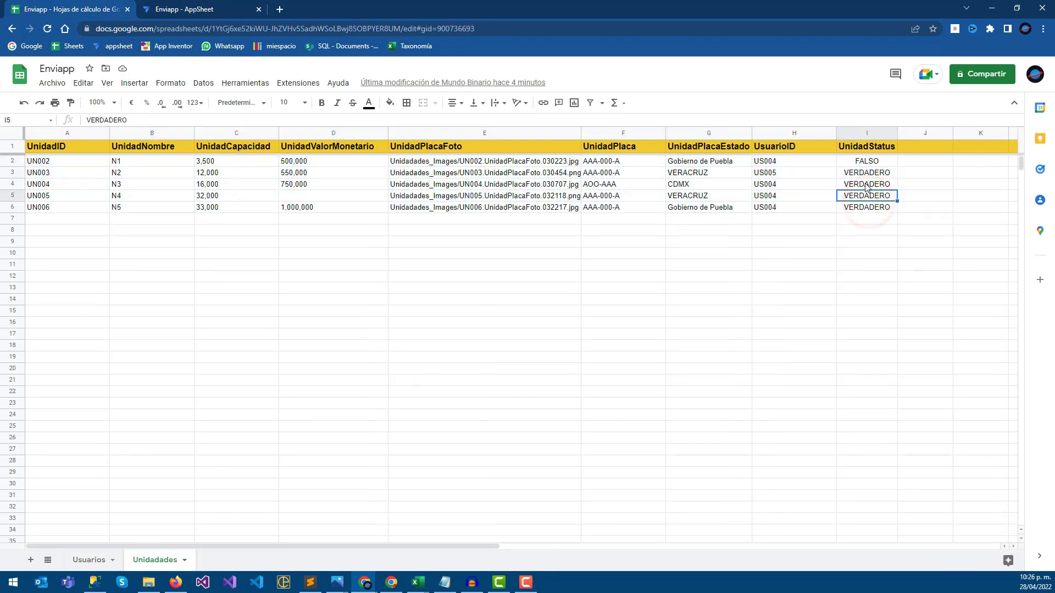
drag(871, 165, 865, 209)
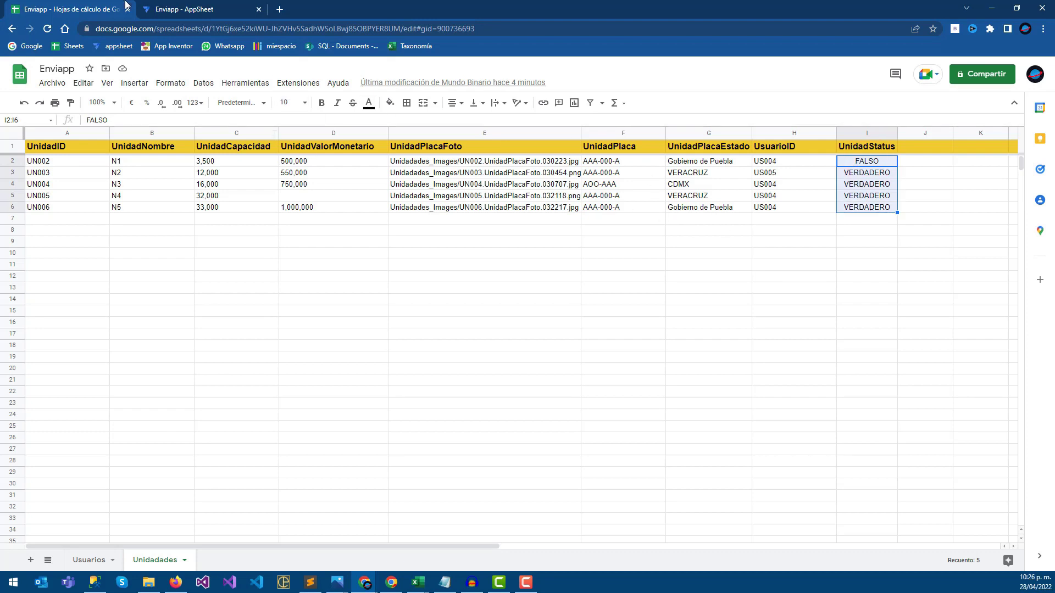
click(166, 5)
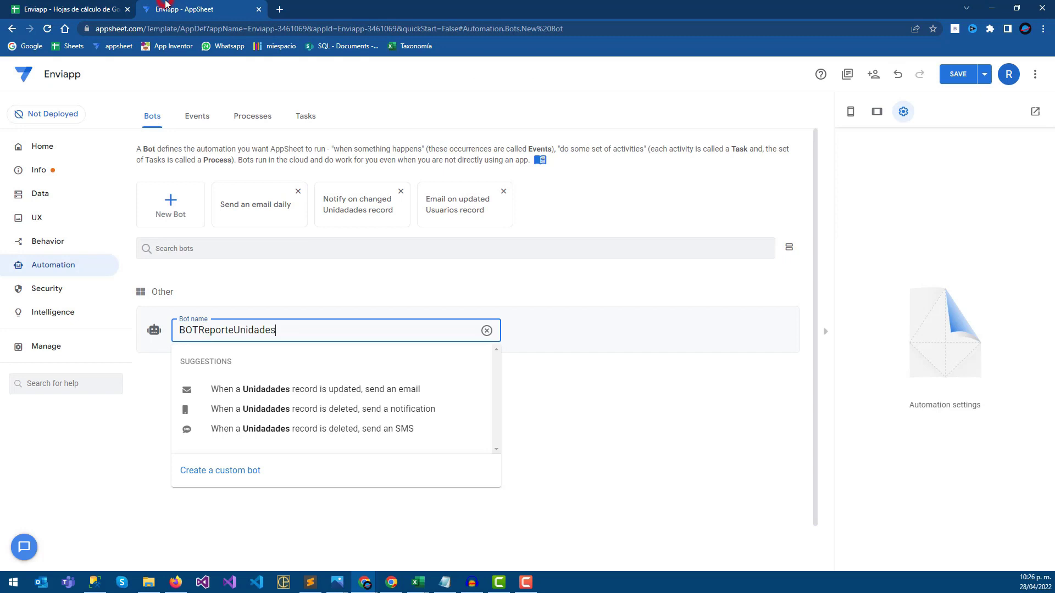
Create the custom bot with event EVENTReporteUnidades watching the Unidadades table.
click(236, 472)
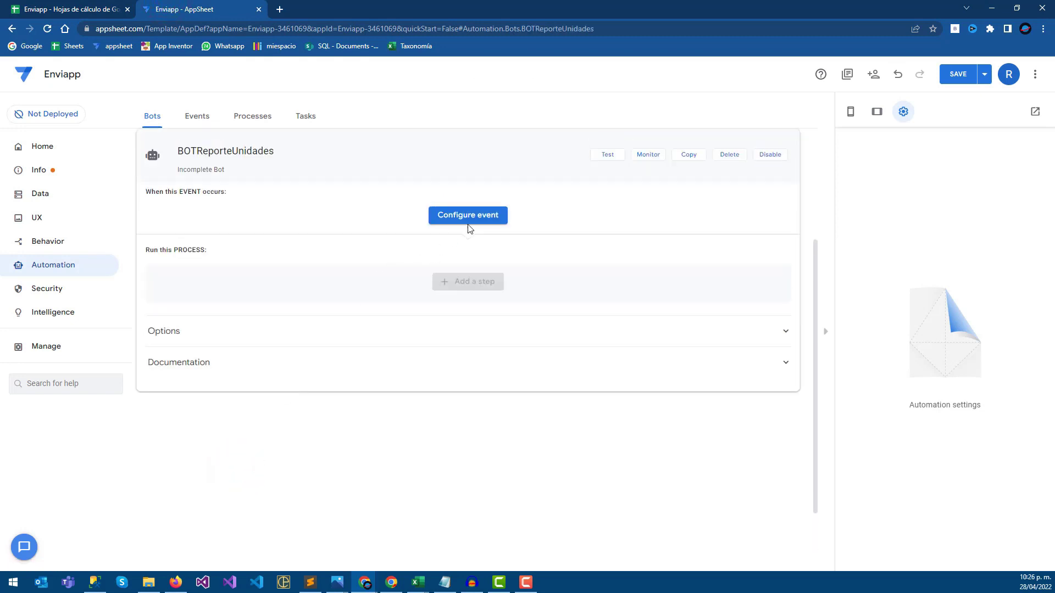
click(470, 222)
text(EVENTReporteUn)
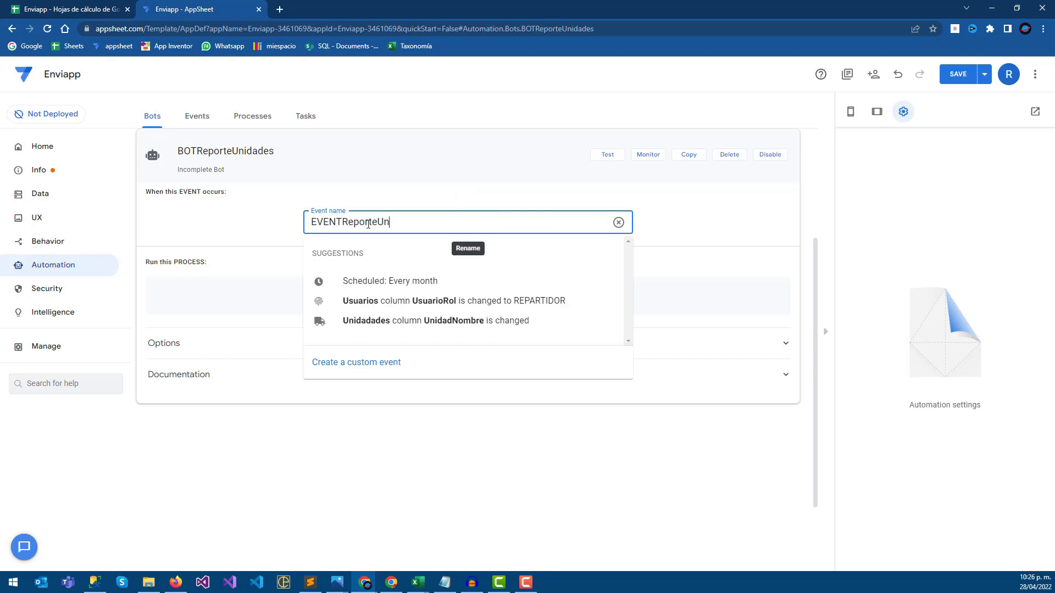
text(s)
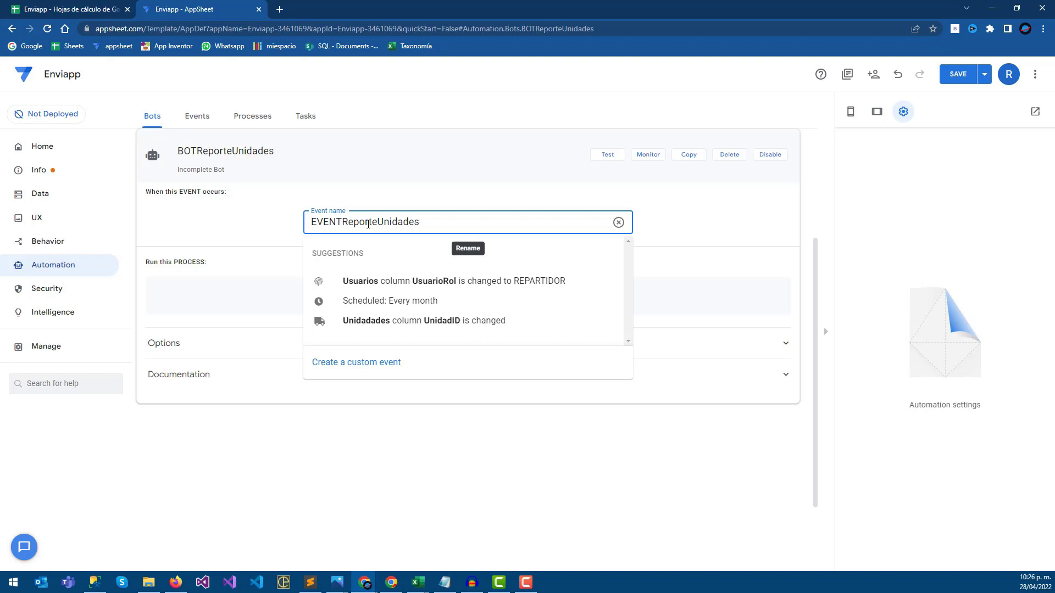
click(370, 363)
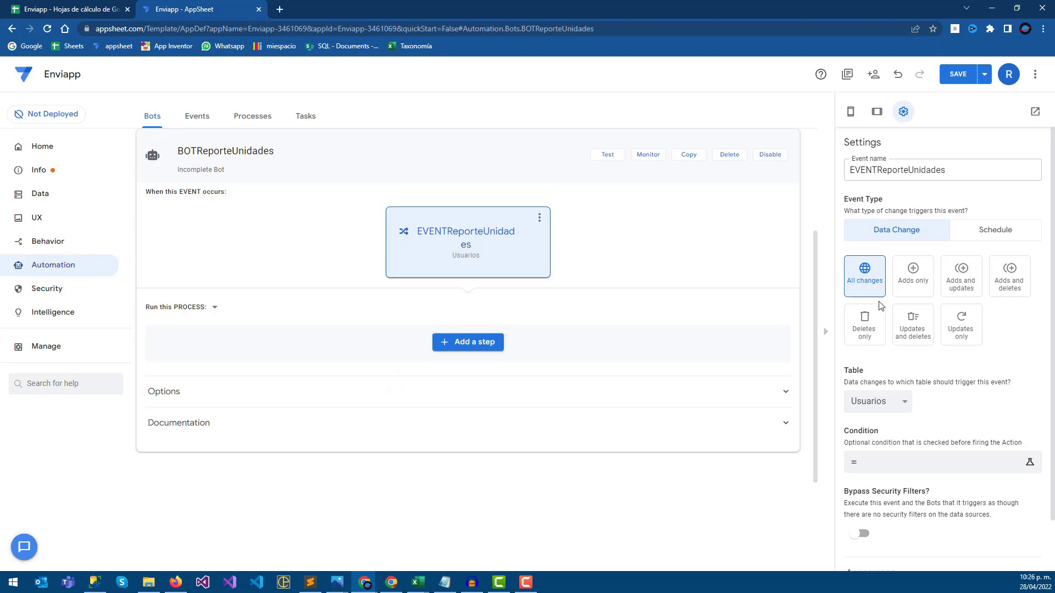
click(870, 401)
click(865, 420)
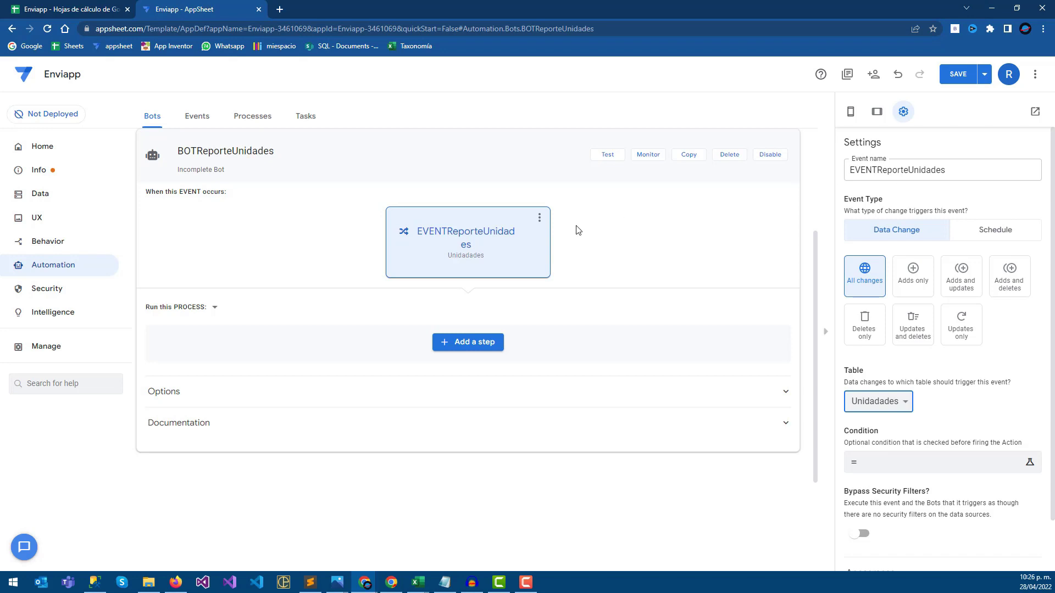
Add a custom step named STEPReporteUnidades to the bot's process.
click(459, 343)
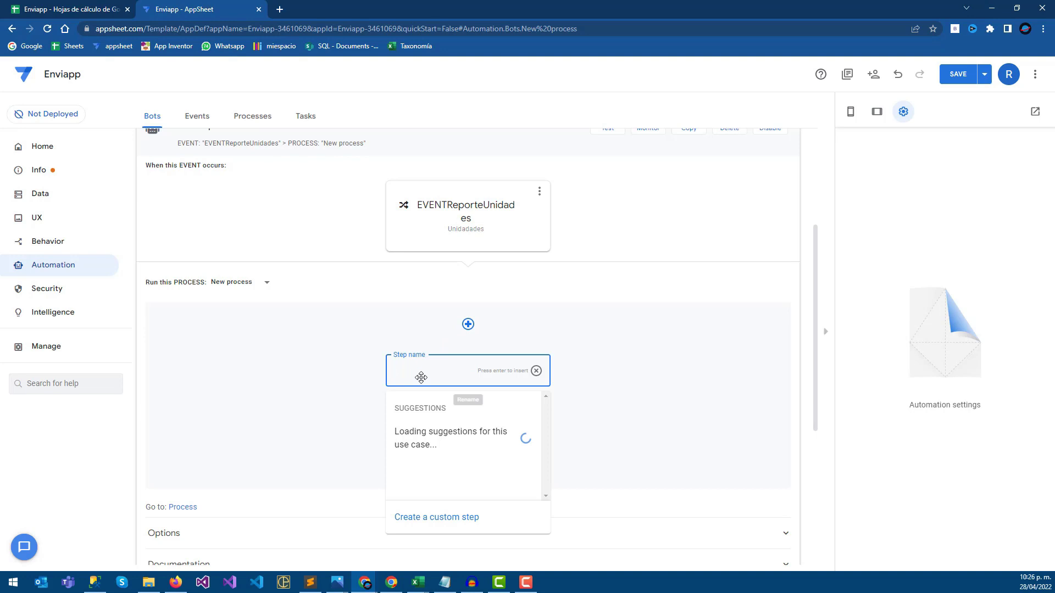
text(S)
key(BackSpace)
key(BackSpace)
text(PRep)
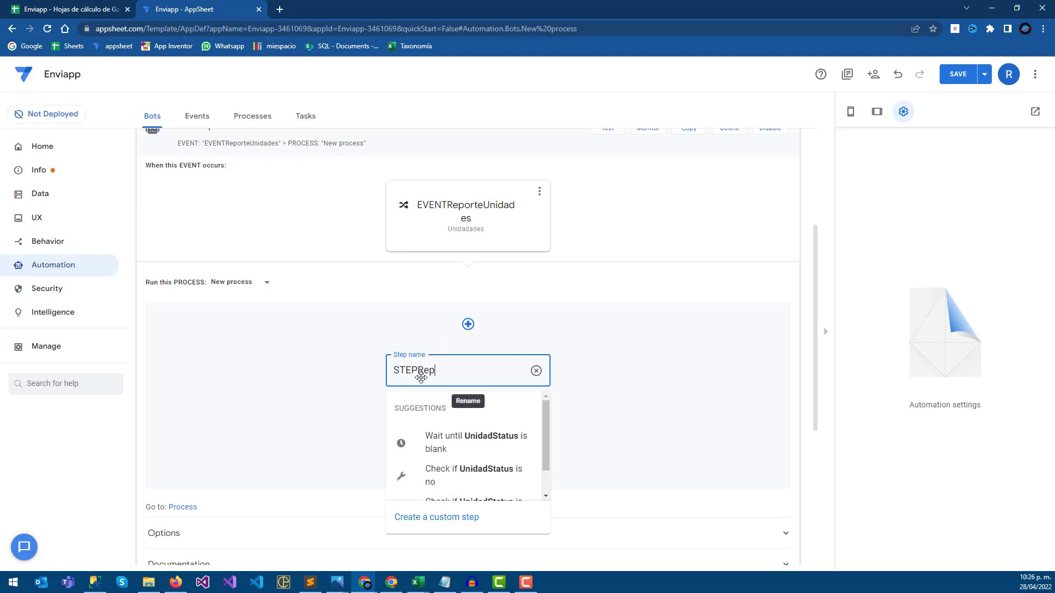
text(orteUI)
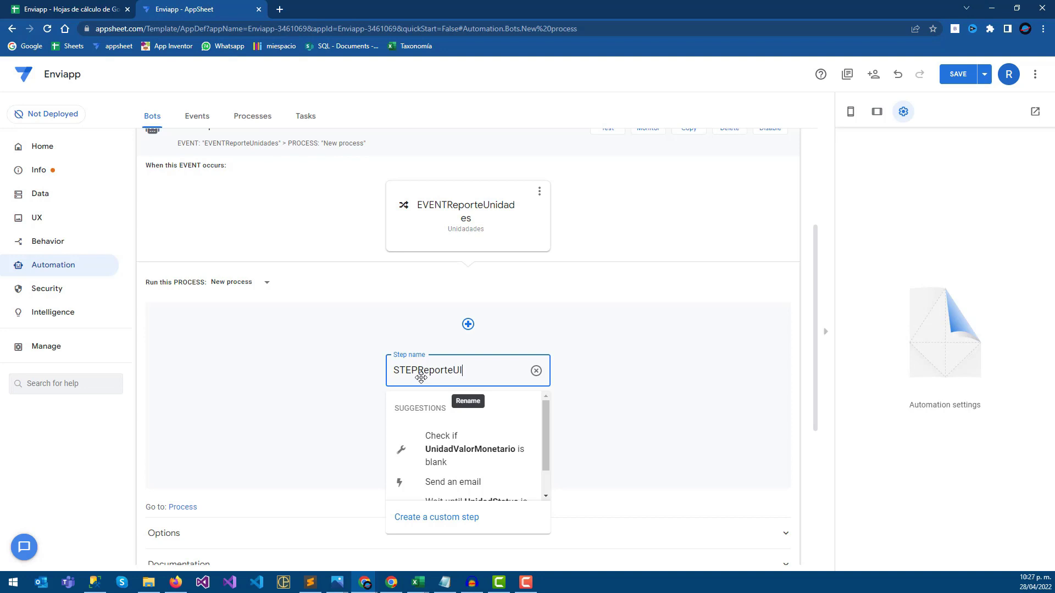
text(n)
key(BackSpace)
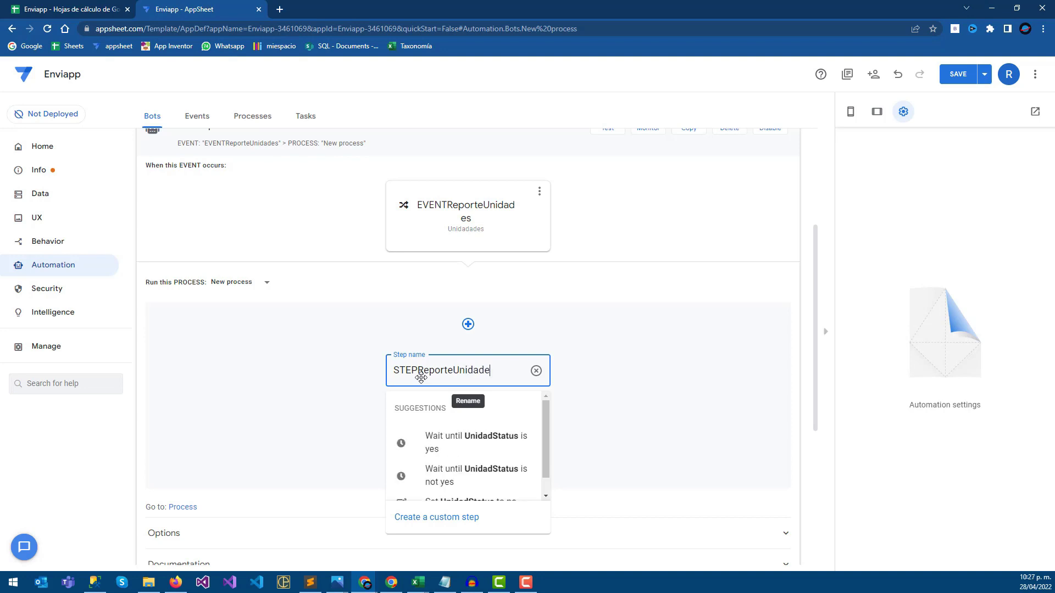
text(s)
click(417, 518)
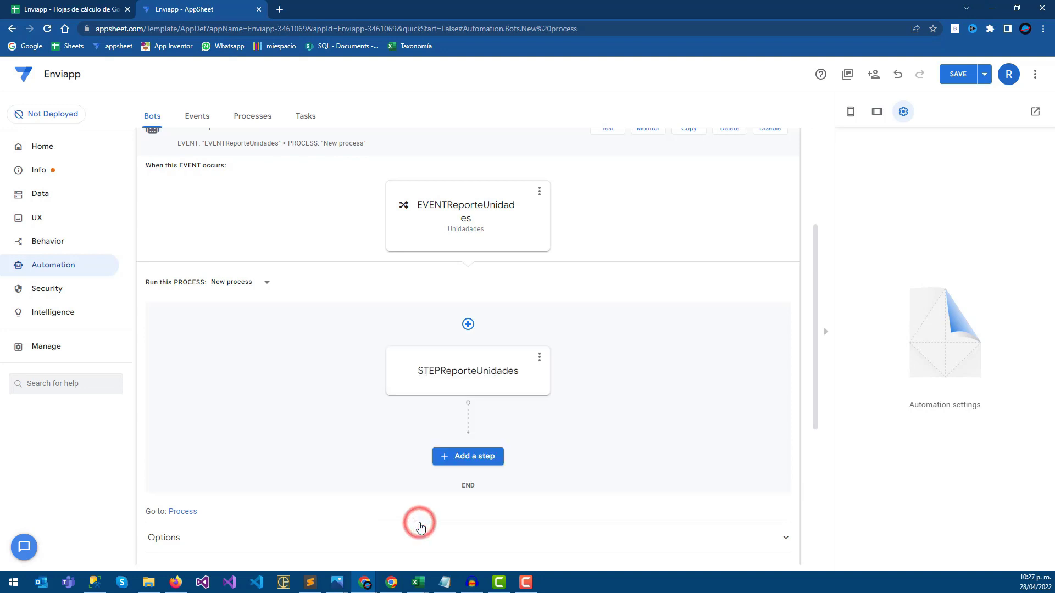
Make the step run a newly created task and clear its default task name.
click(453, 373)
click(477, 407)
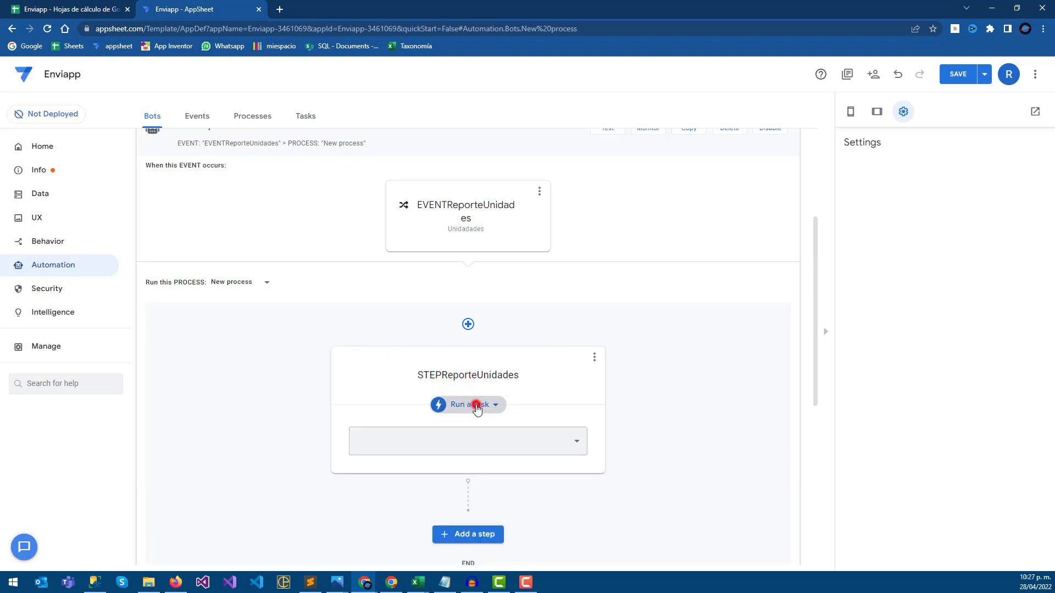
click(471, 426)
click(467, 434)
click(439, 447)
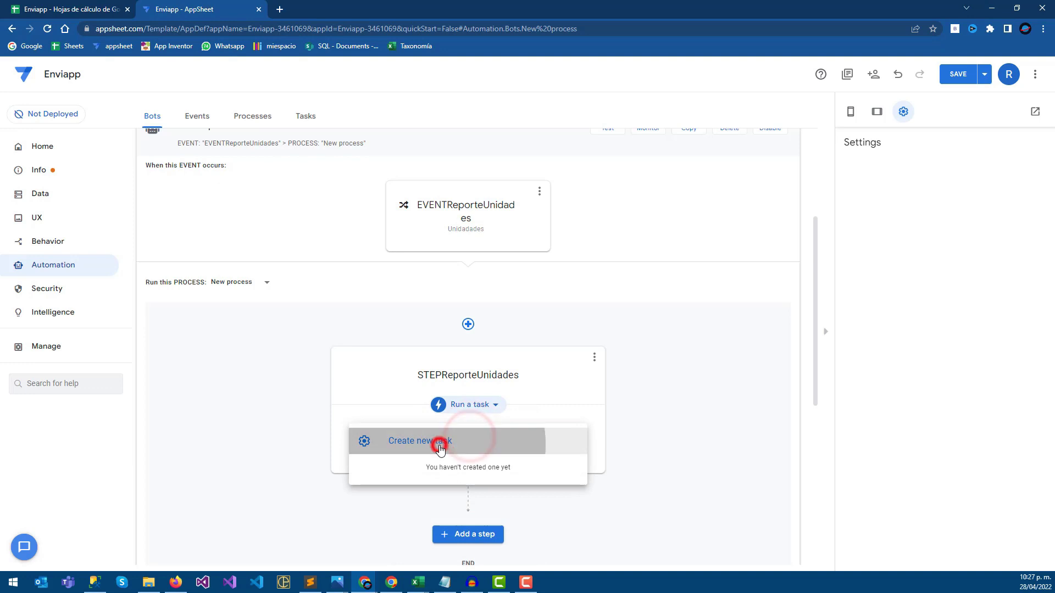
click(896, 183)
triple_click(916, 184)
key(BackSpace)
text(TASKRepoorteUnidades)
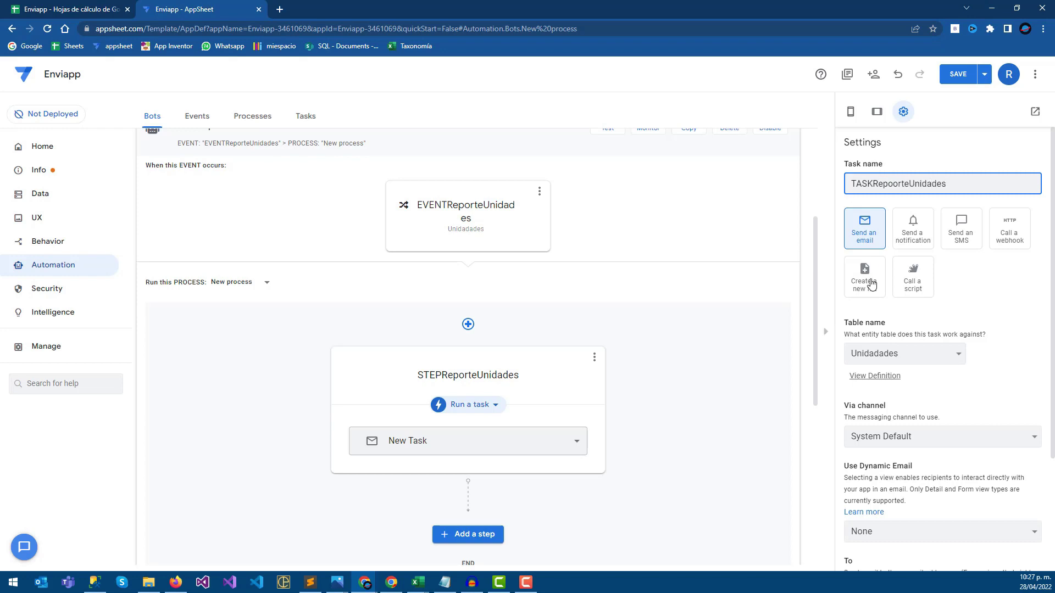
Make the task create a new file saved in the "/ReportesUnidades/" folder.
click(871, 283)
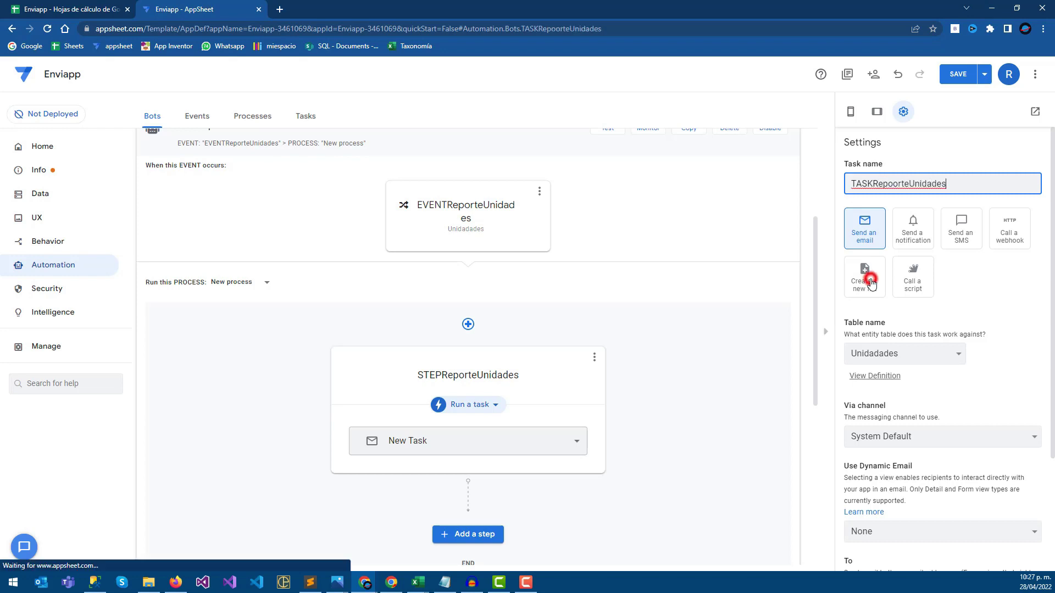
scroll(874, 307, down, 1)
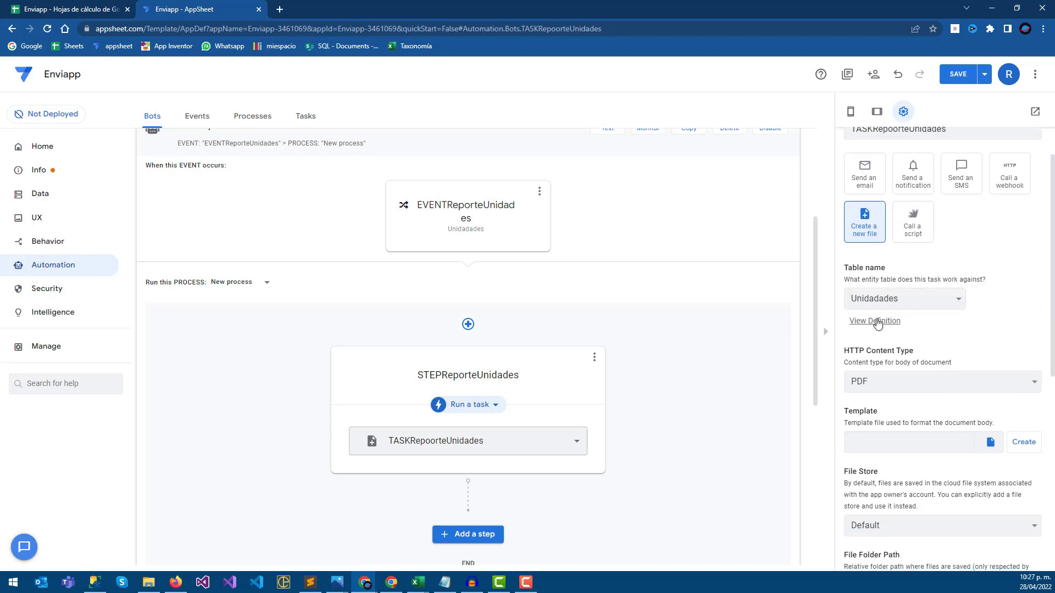
scroll(883, 385, down, 1)
scroll(882, 388, down, 2)
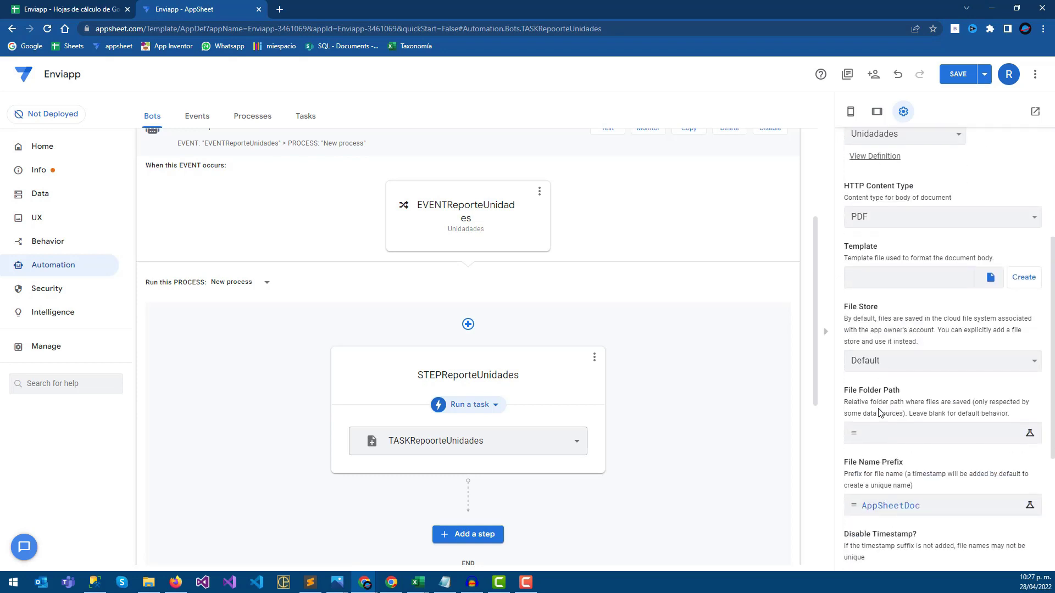
click(870, 436)
text(/)
click(317, 160)
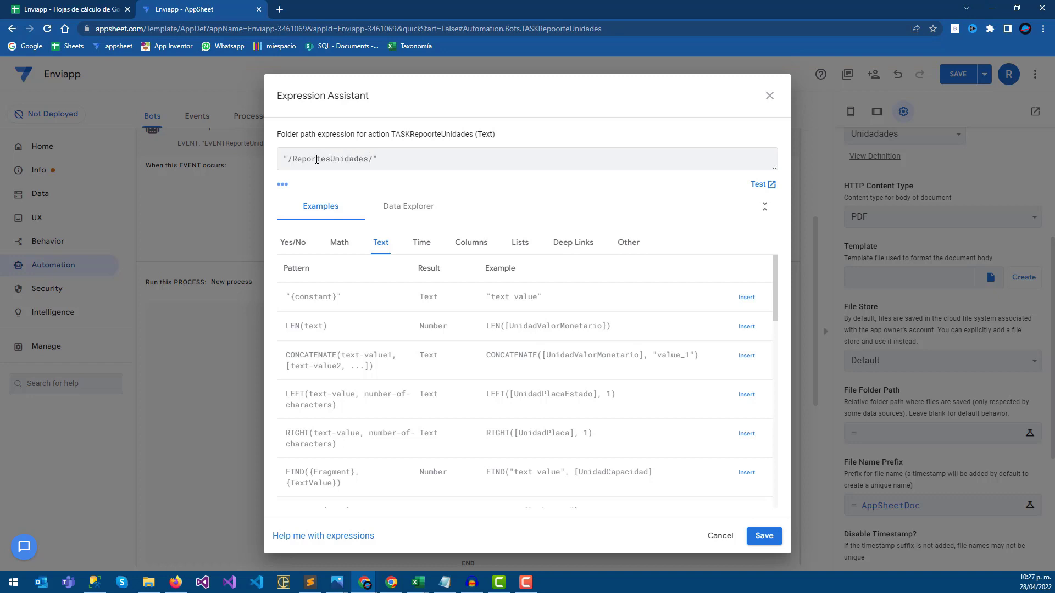
click(749, 531)
Replace the AppSheetDoc file name prefix with the [UnidadNombre] column.
scroll(882, 475, down, 1)
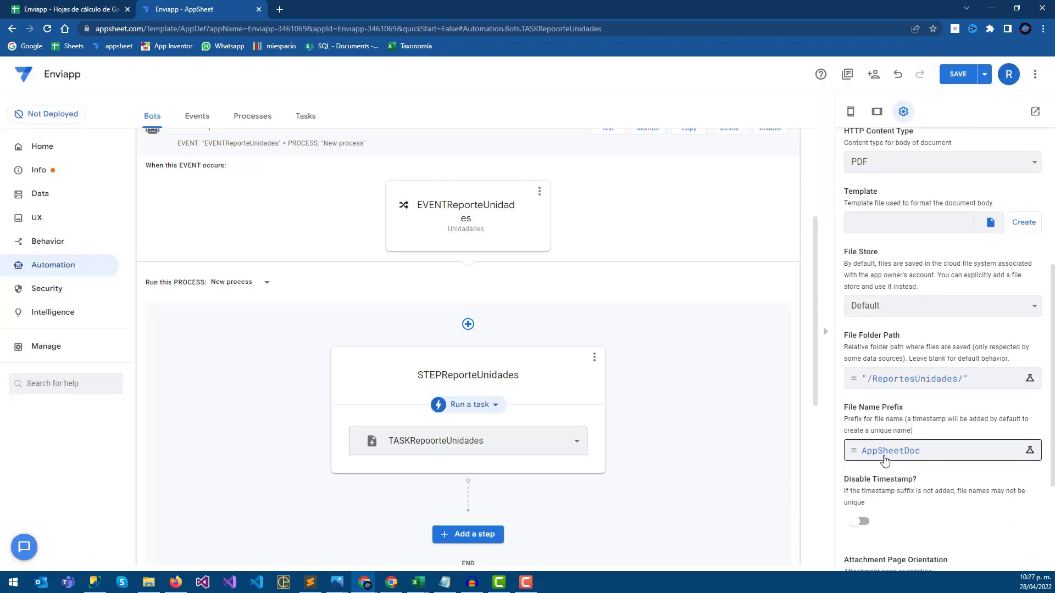
click(884, 460)
double_click(356, 159)
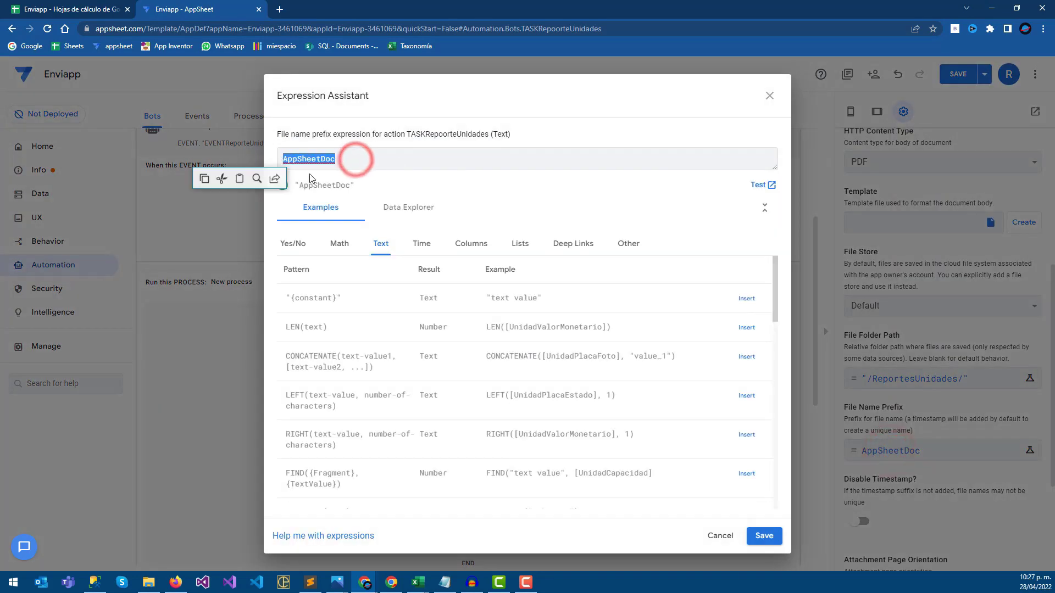
key(BackSpace)
click(471, 244)
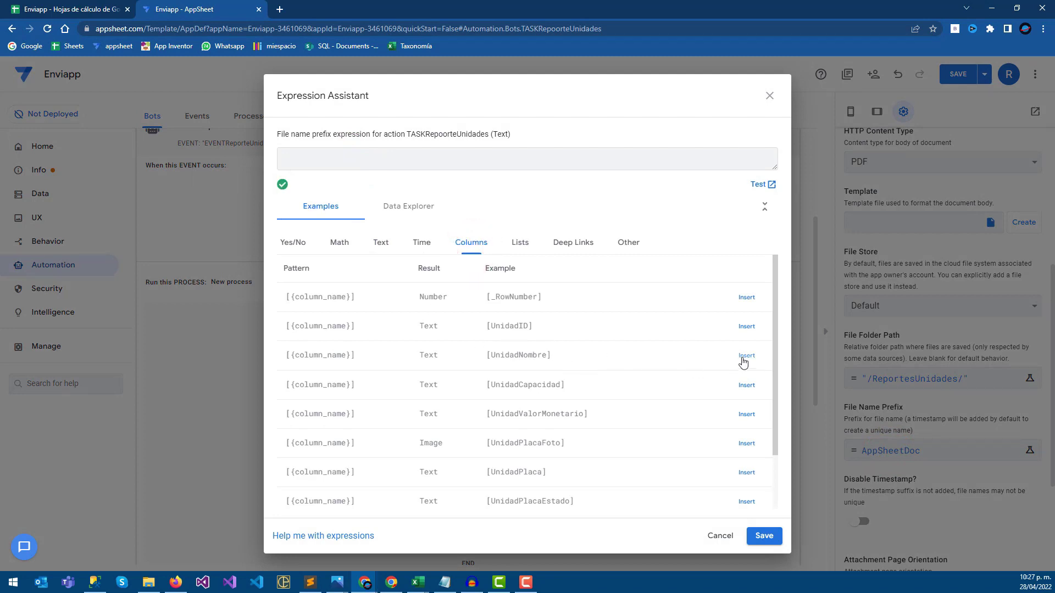
drag(516, 354, 551, 355)
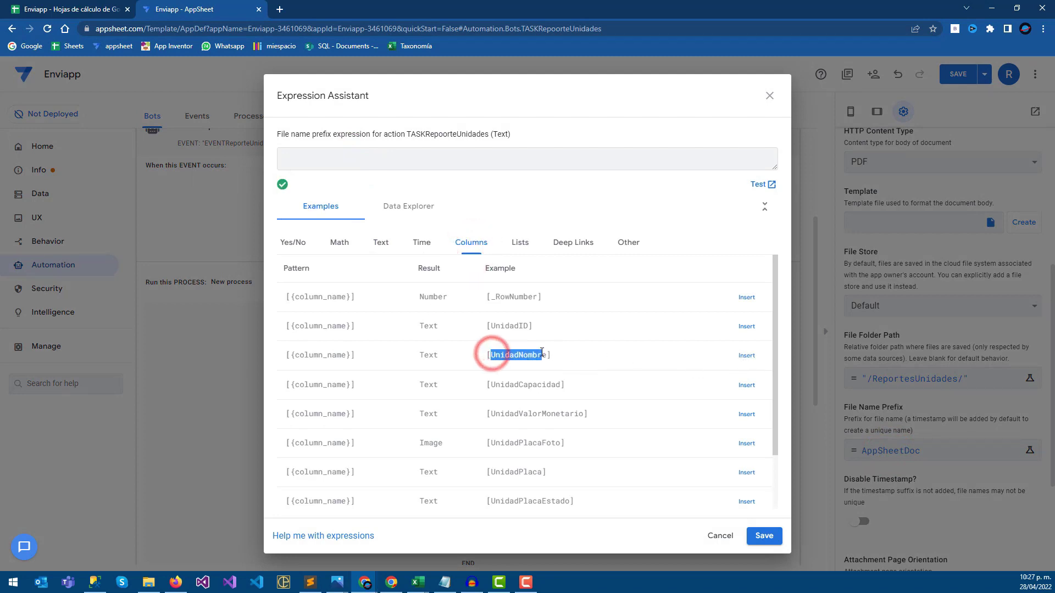
click(746, 357)
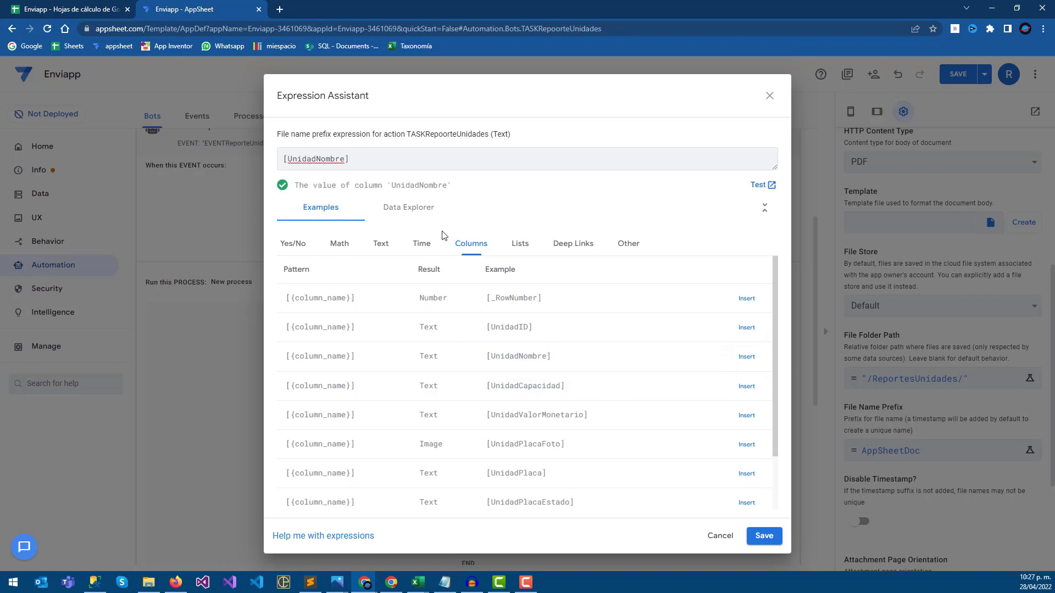
Save the [UnidadNombre] prefix and set the pages to Portrait orientation, A4 size.
click(773, 539)
scroll(859, 488, down, 1)
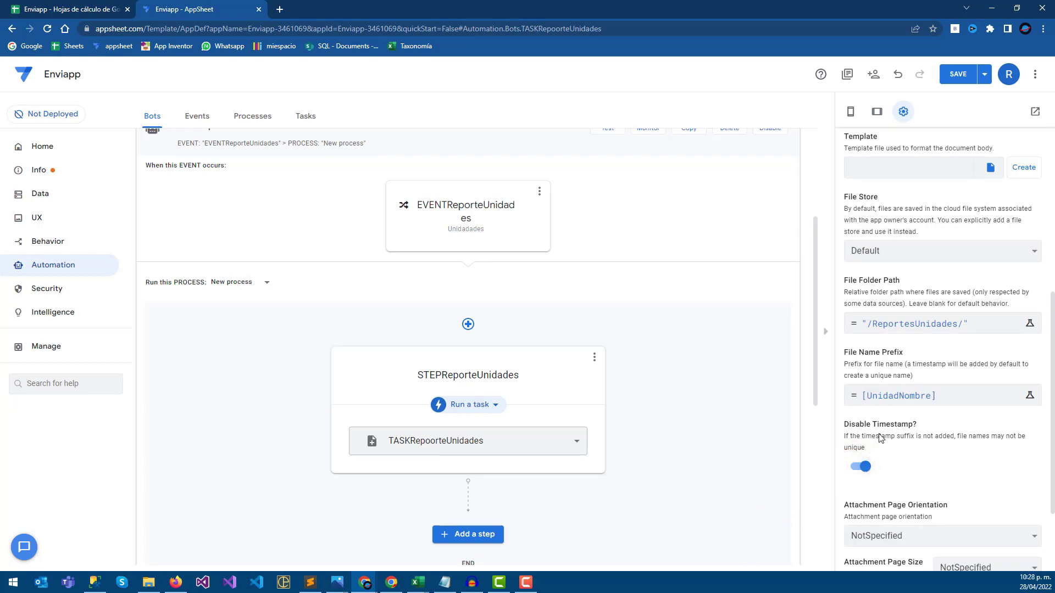
scroll(905, 461, down, 2)
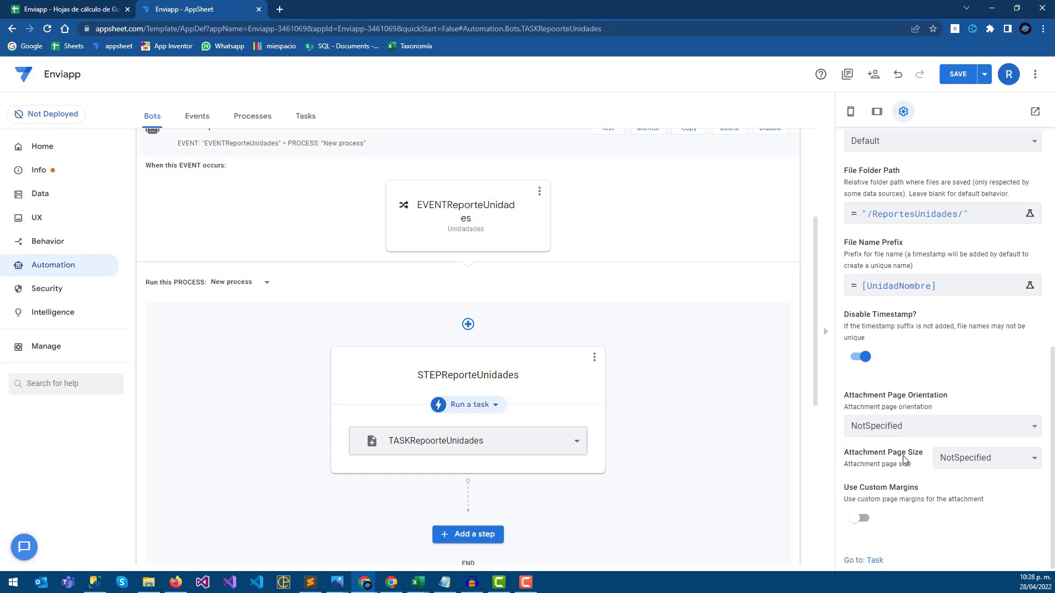
click(890, 429)
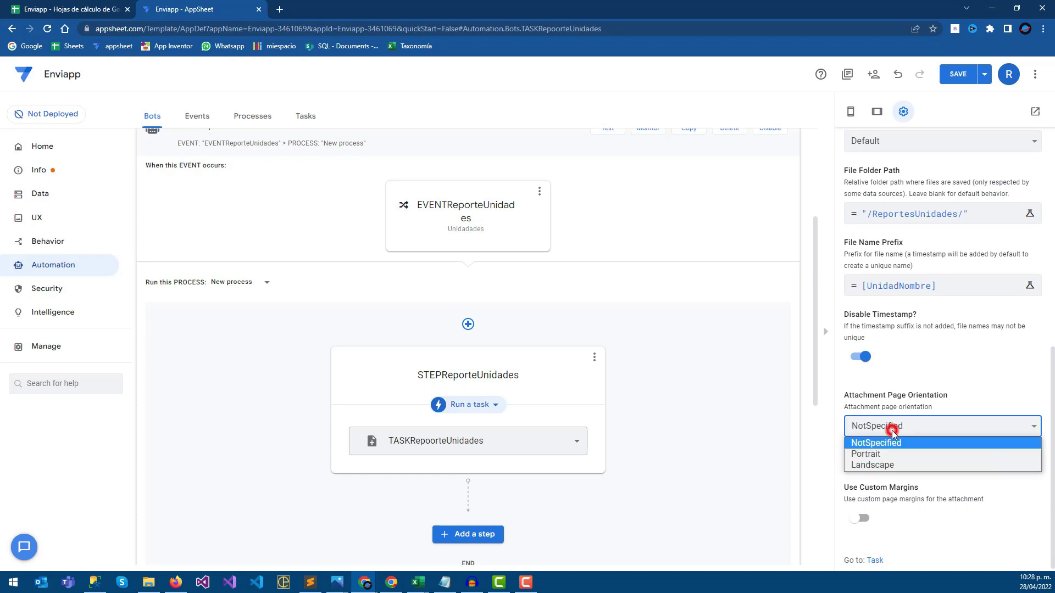
click(878, 455)
click(958, 458)
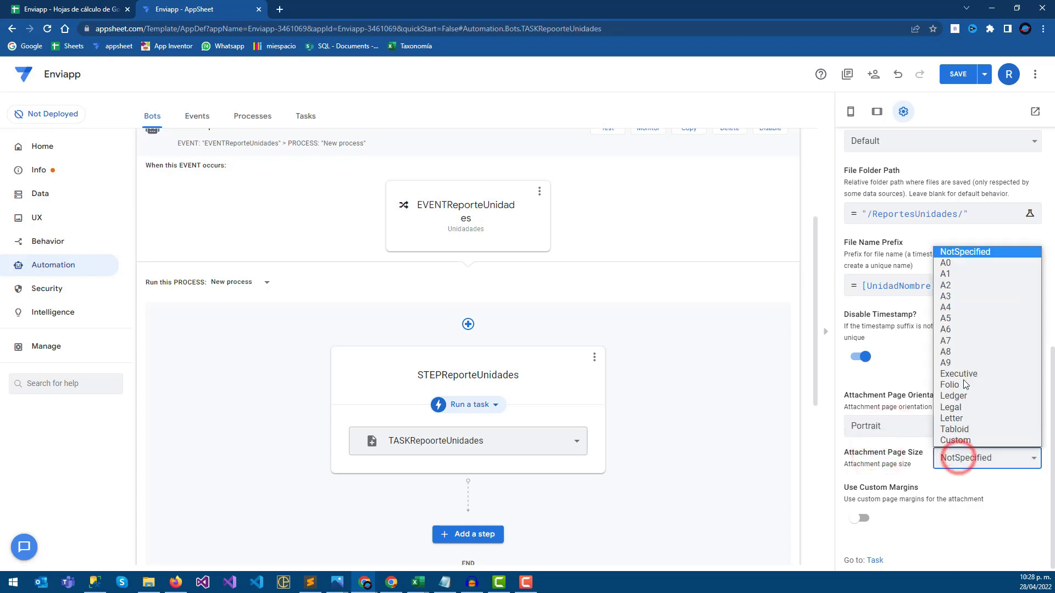
click(946, 308)
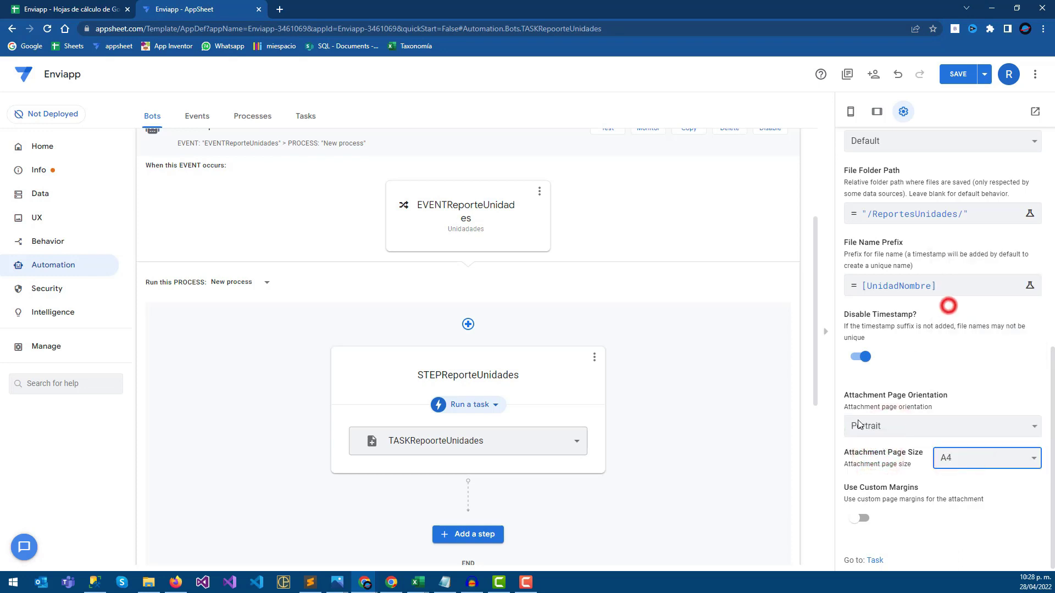
Turn on custom margins and generate a new template document for the report.
click(860, 515)
click(863, 510)
click(862, 513)
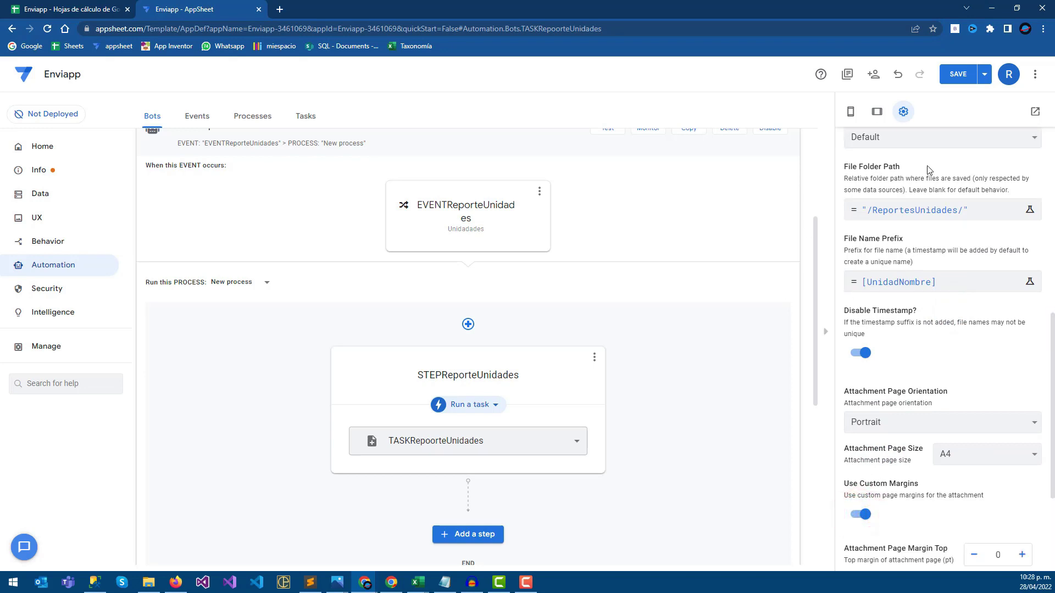
scroll(932, 302, up, 2)
scroll(938, 280, up, 2)
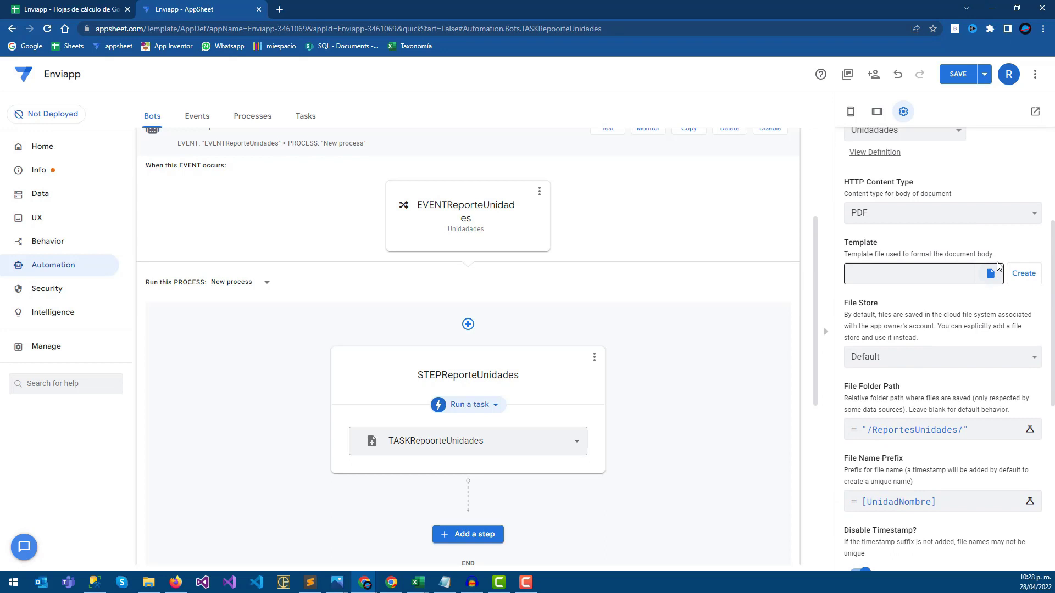
click(1018, 275)
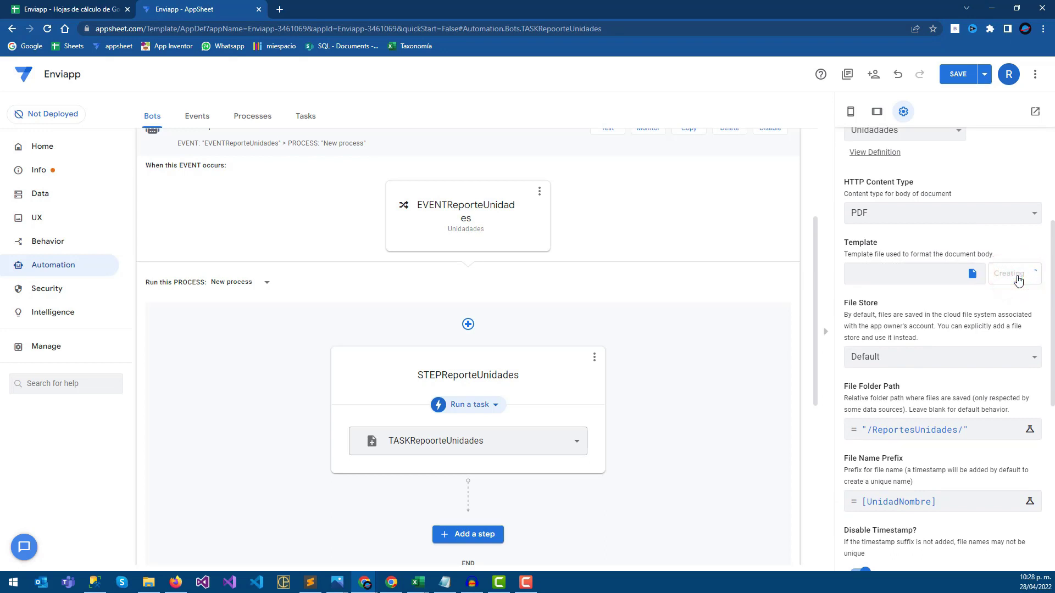
Open Google Drive in a new browser tab from the Google apps grid.
click(282, 13)
click(25, 46)
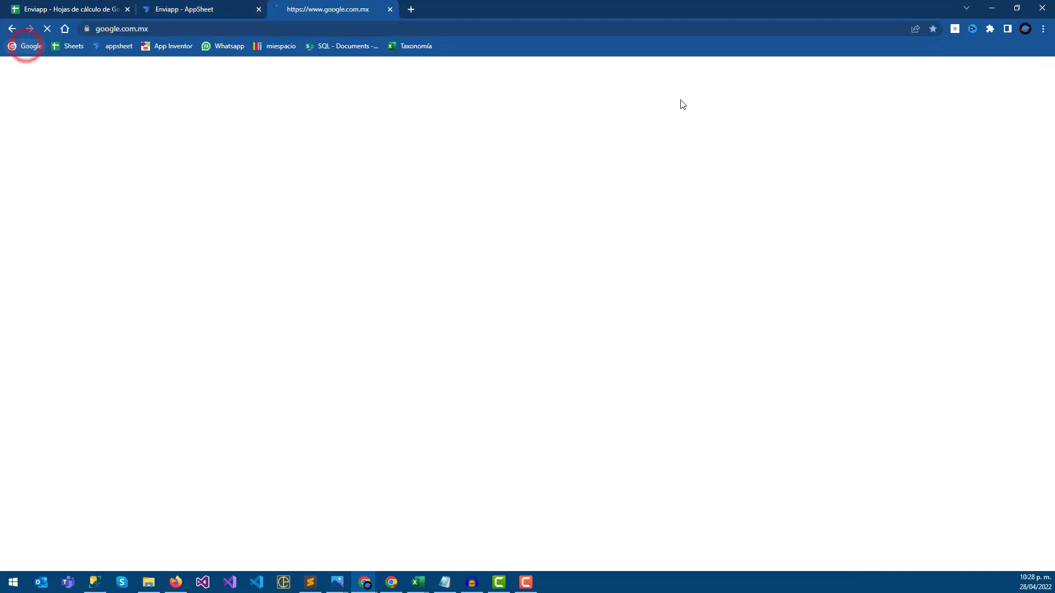
click(1014, 77)
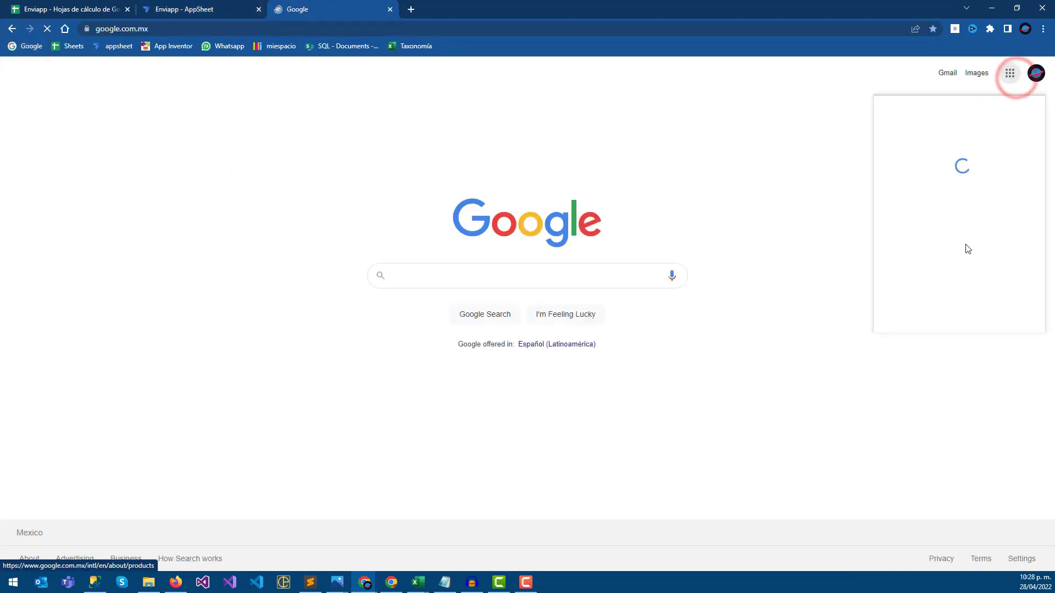
scroll(954, 242, down, 2)
scroll(955, 305, down, 1)
scroll(957, 302, down, 1)
scroll(966, 247, up, 2)
click(1006, 175)
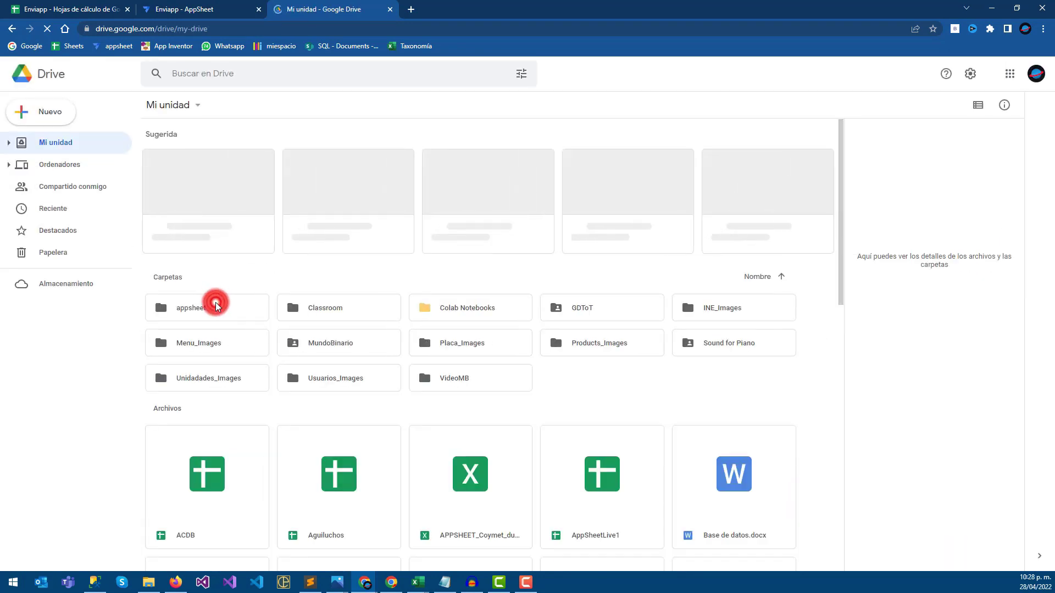
Browse to appsheet > data > Enviapp-3461069, then return to the AppSheet editor.
click(189, 307)
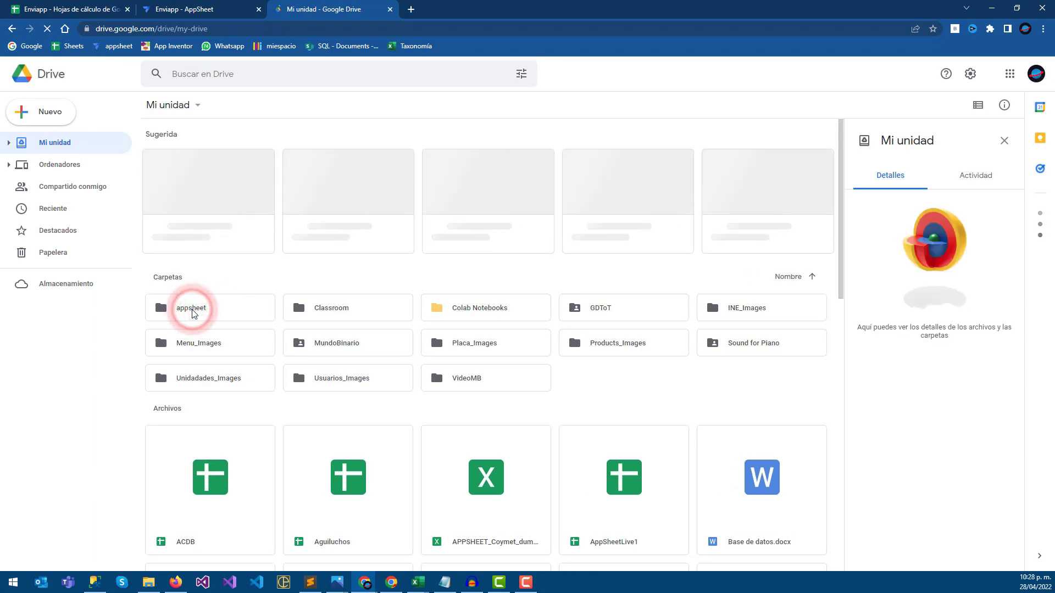
double_click(191, 311)
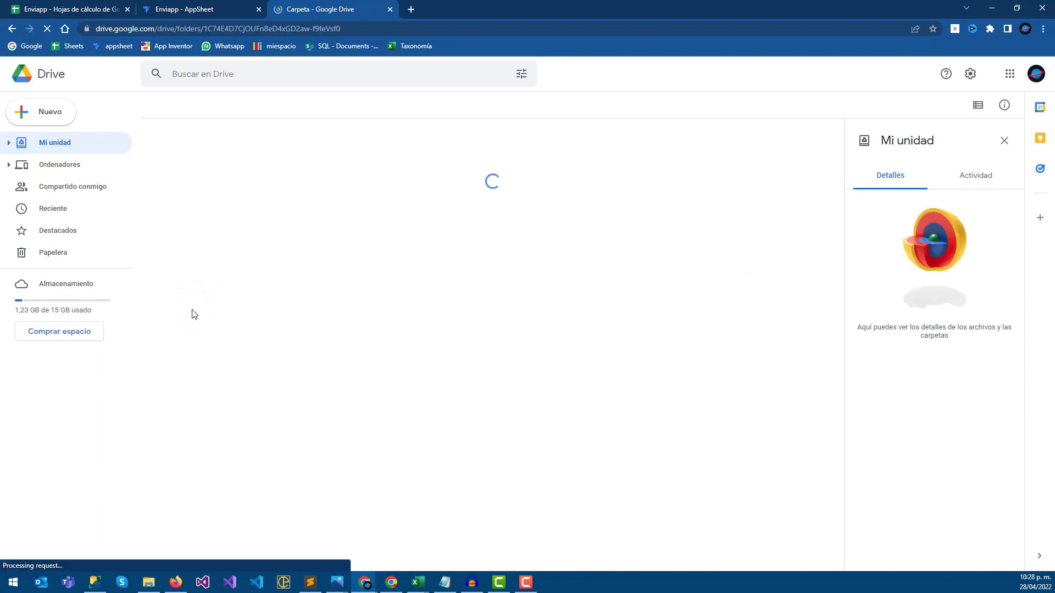
click(192, 173)
double_click(193, 174)
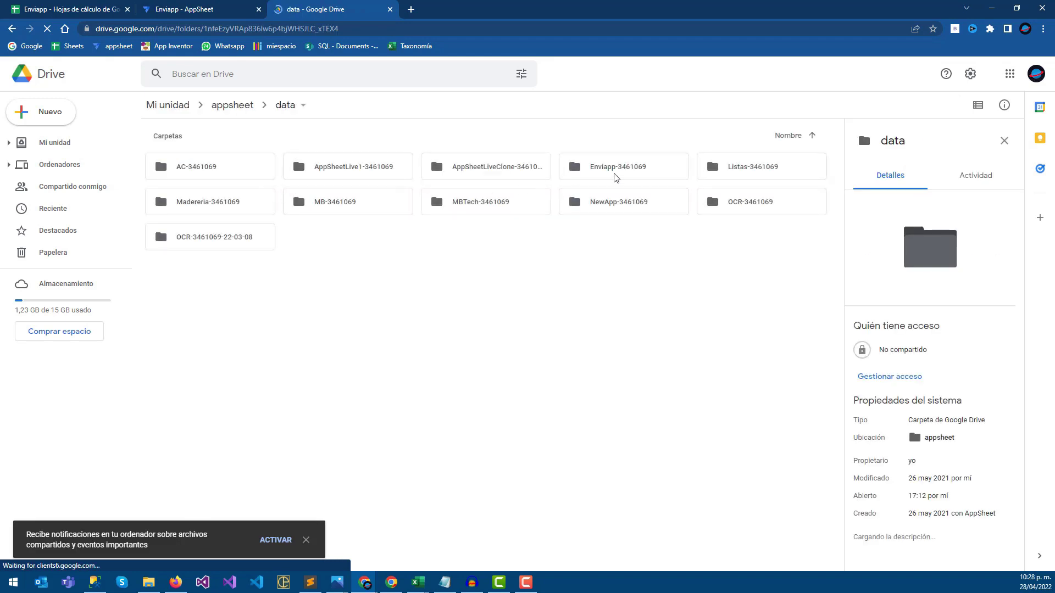
double_click(615, 176)
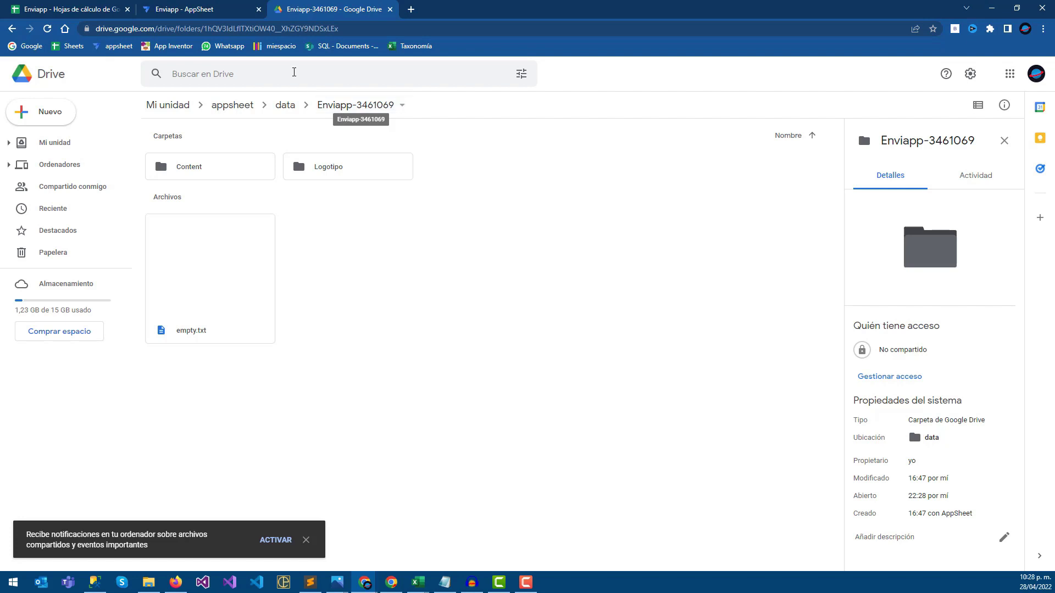
click(187, 9)
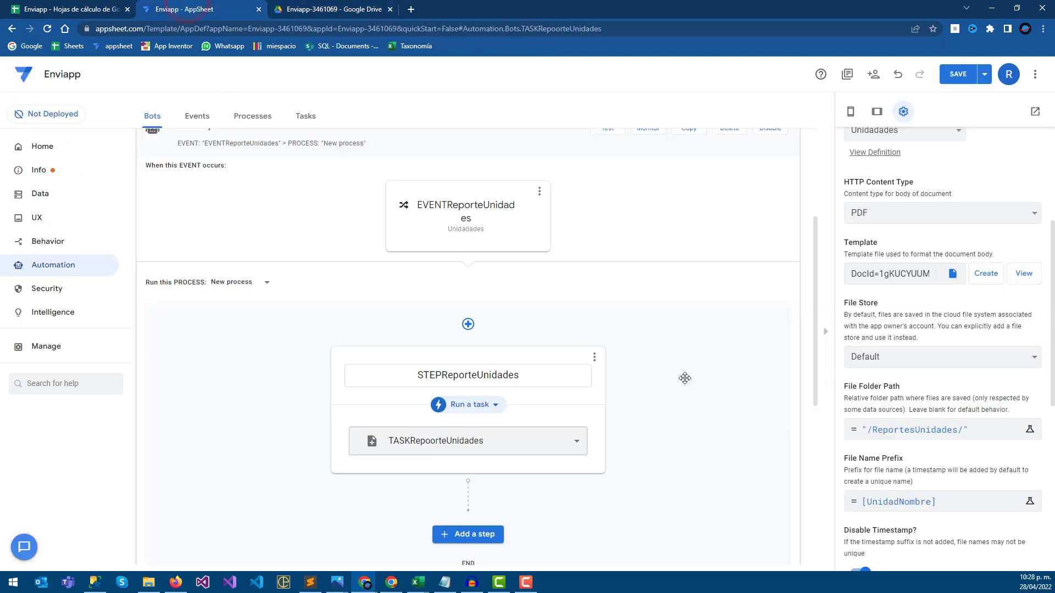
Save the bot with its new template, then go to the UX views with the Unidades preview.
click(950, 79)
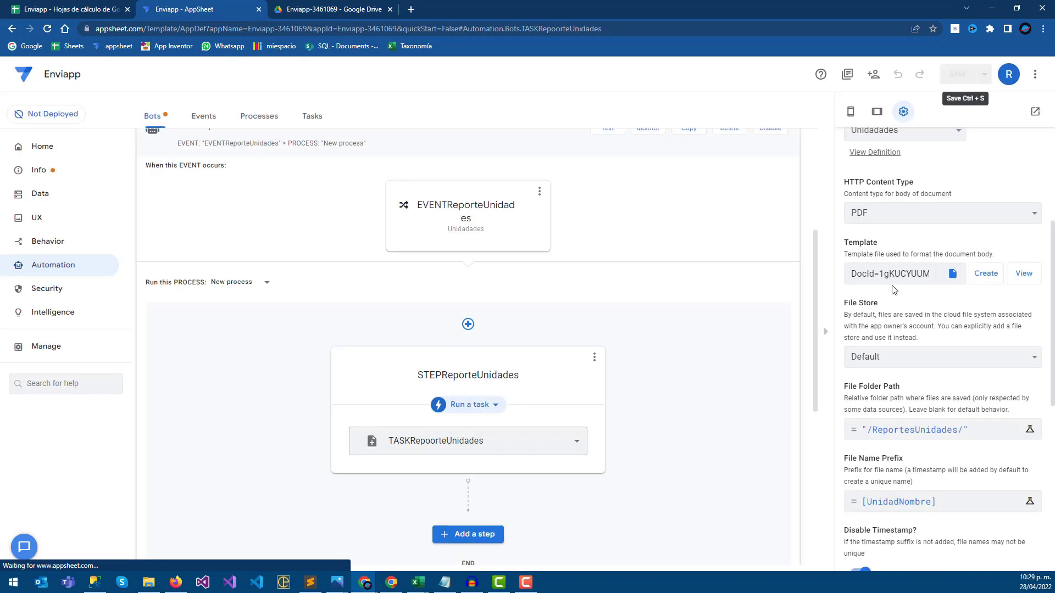
scroll(954, 308, up, 4)
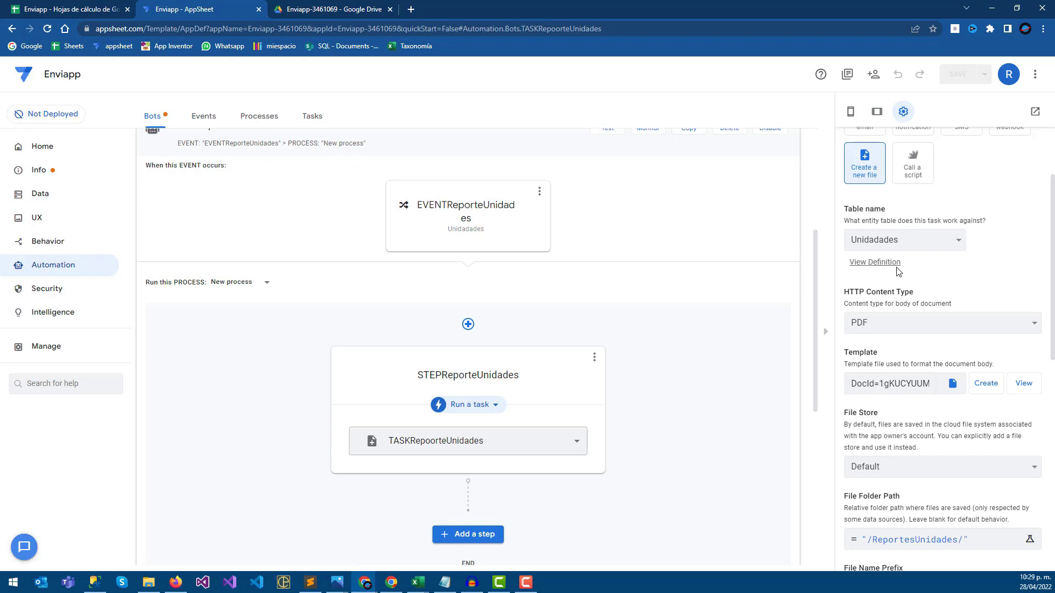
click(482, 237)
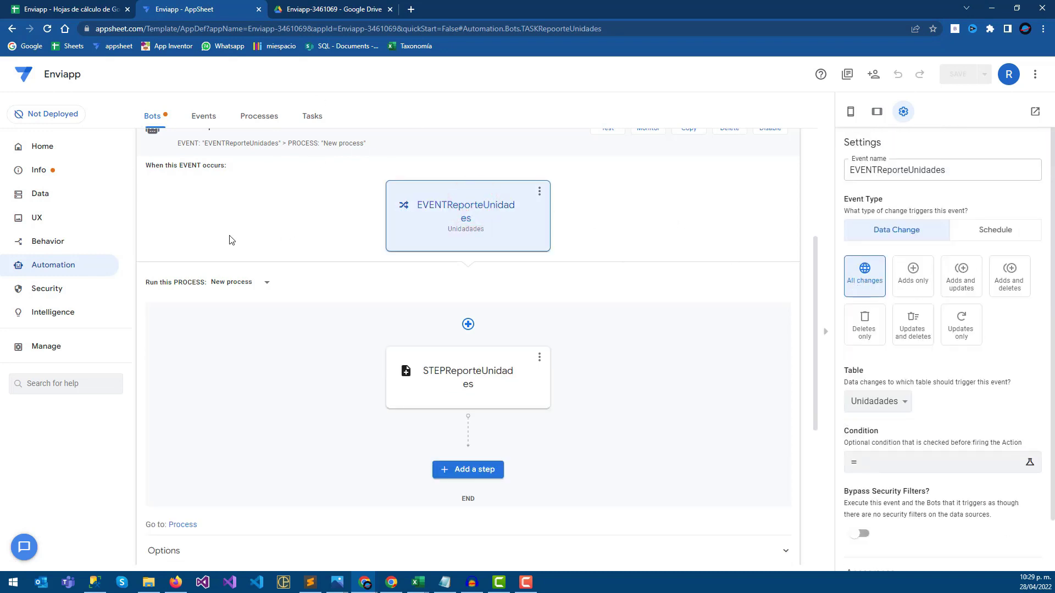
click(48, 225)
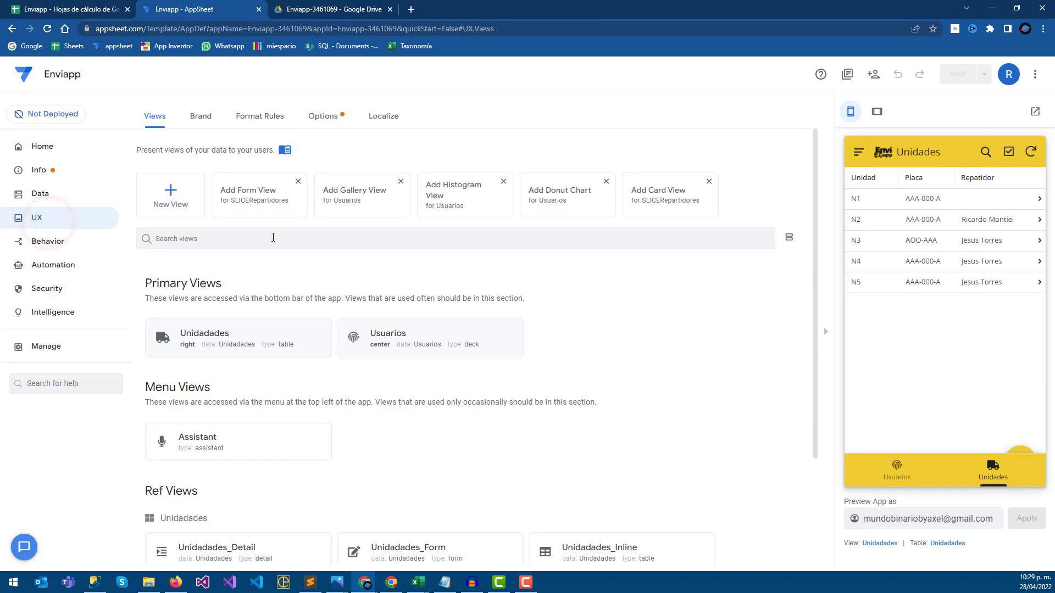
Set unit N3's status to Inactivo, save and sync, then switch to the Drive folder.
click(941, 244)
click(1014, 430)
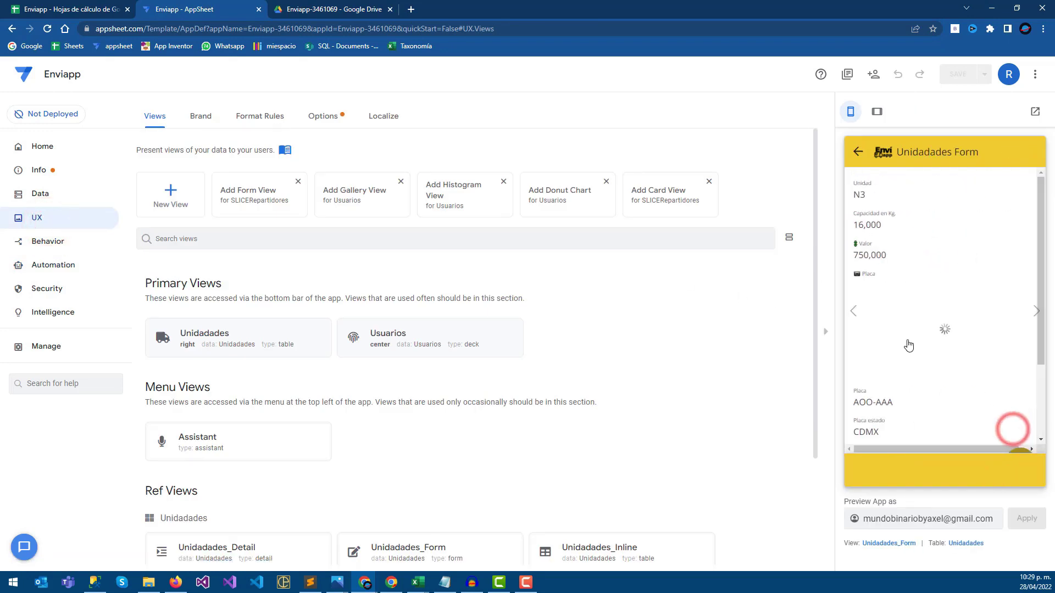
scroll(934, 385, down, 3)
scroll(914, 413, down, 2)
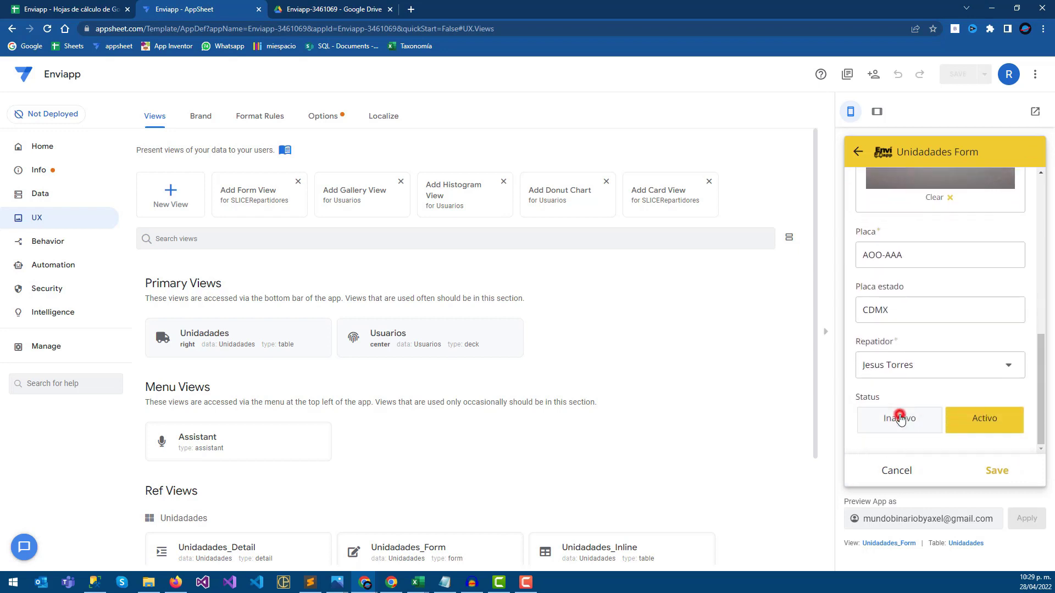
click(900, 419)
click(994, 470)
click(1014, 152)
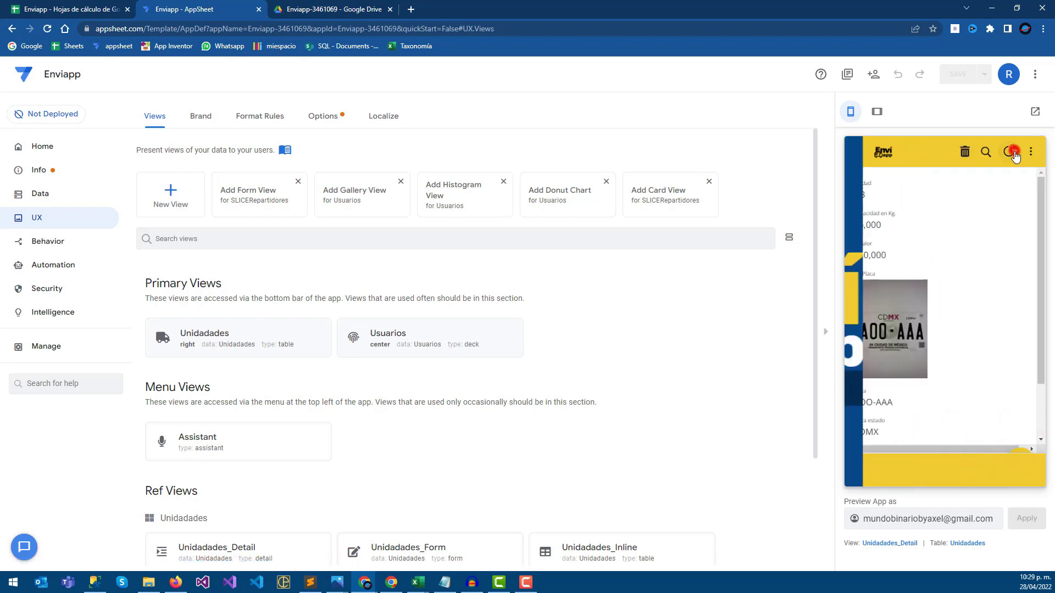
click(326, 7)
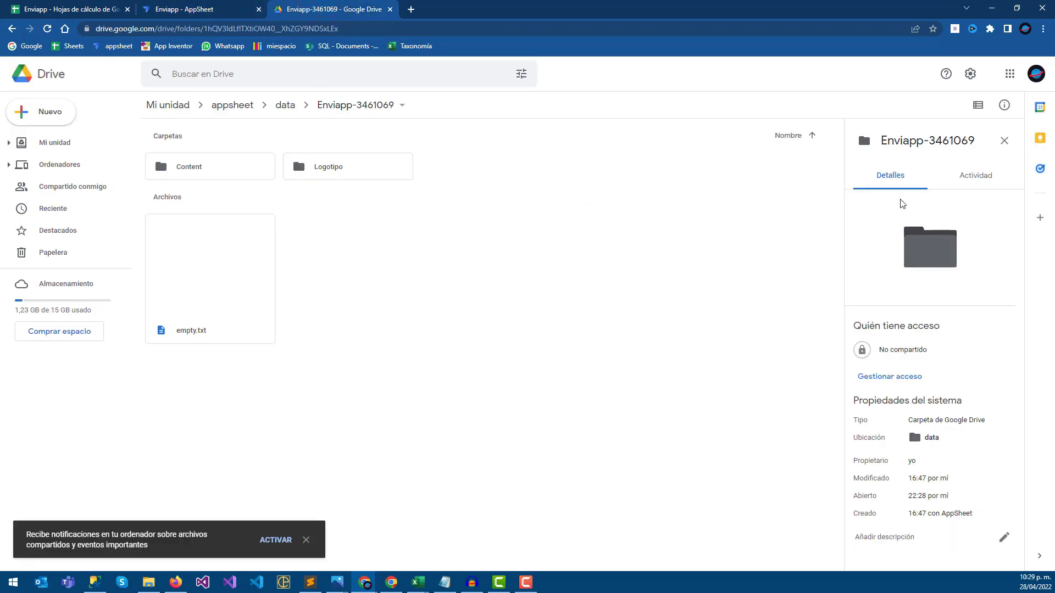
Open the ReportesUnidades folder and review the generated N3.pdf report.
click(1005, 141)
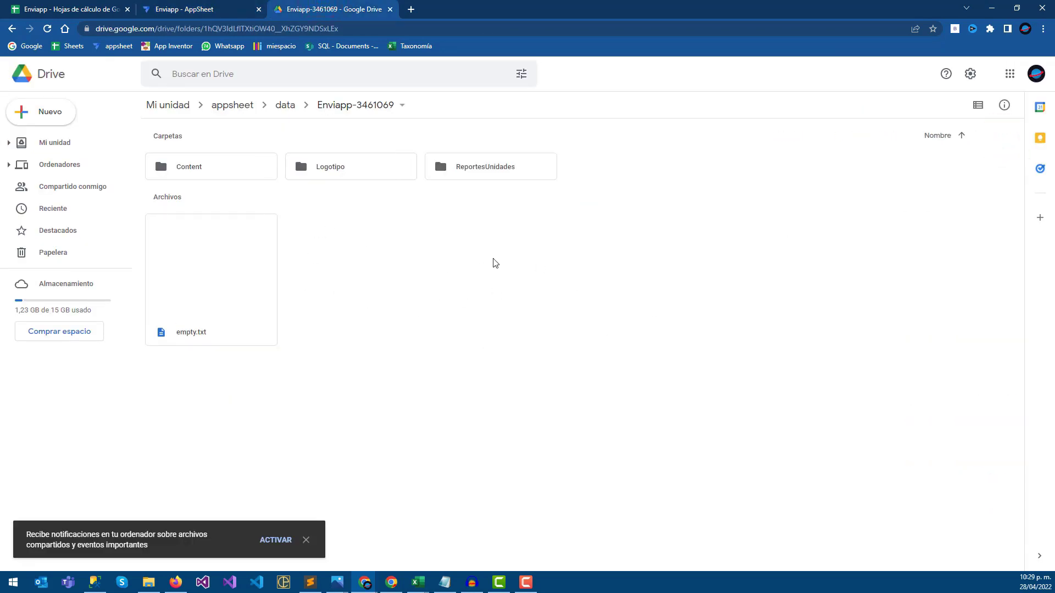
double_click(490, 172)
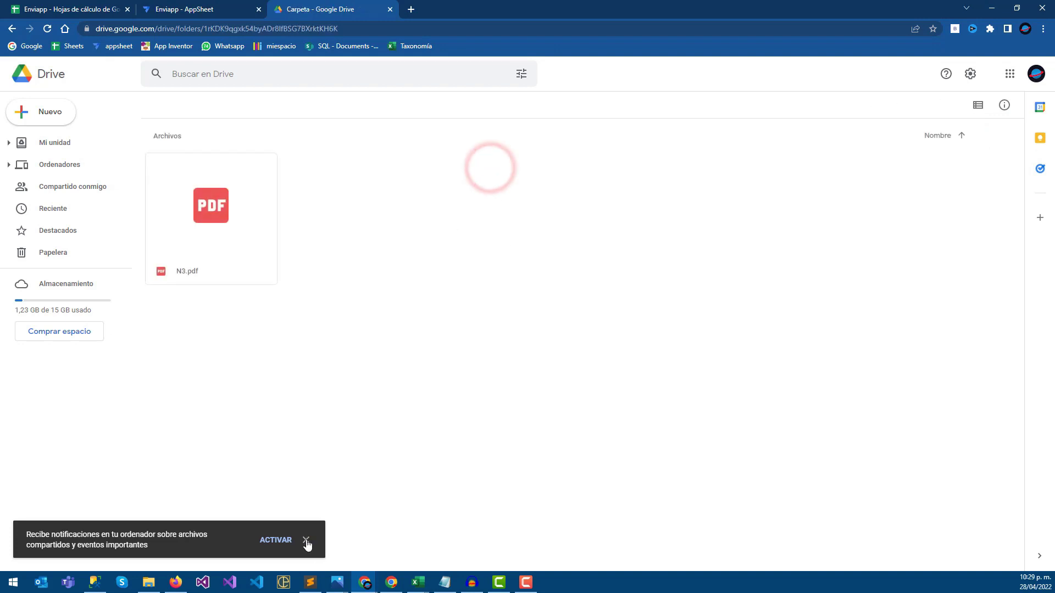
double_click(233, 245)
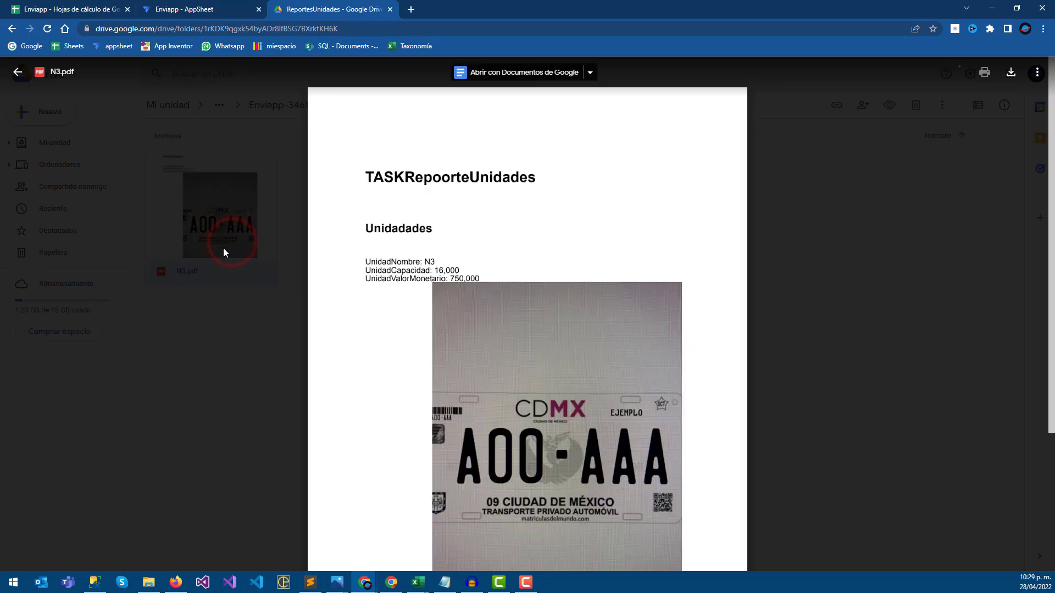
scroll(514, 349, down, 5)
scroll(514, 363, down, 5)
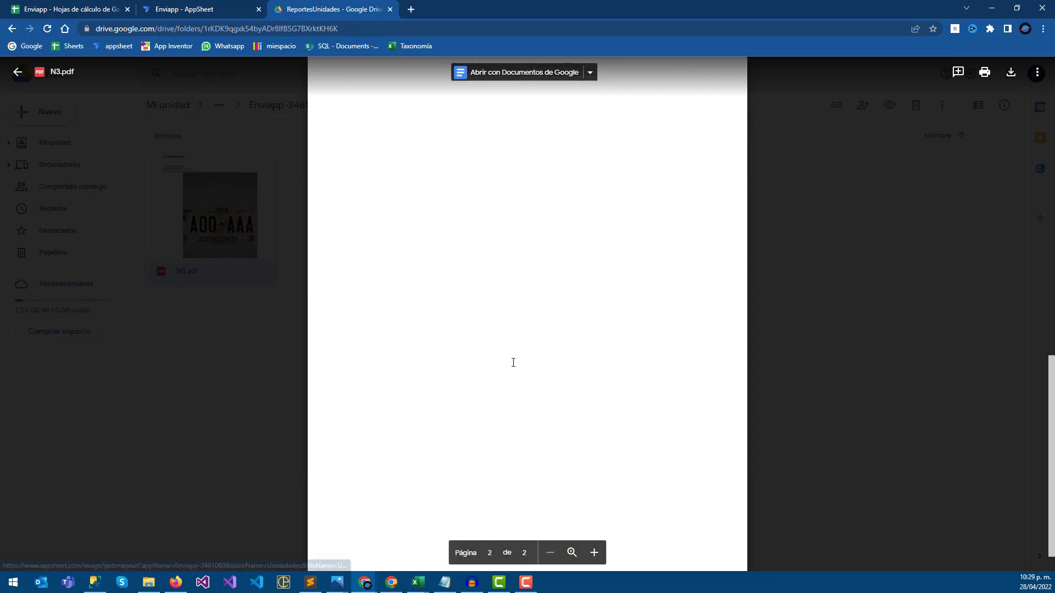
scroll(508, 381, up, 5)
scroll(508, 378, up, 5)
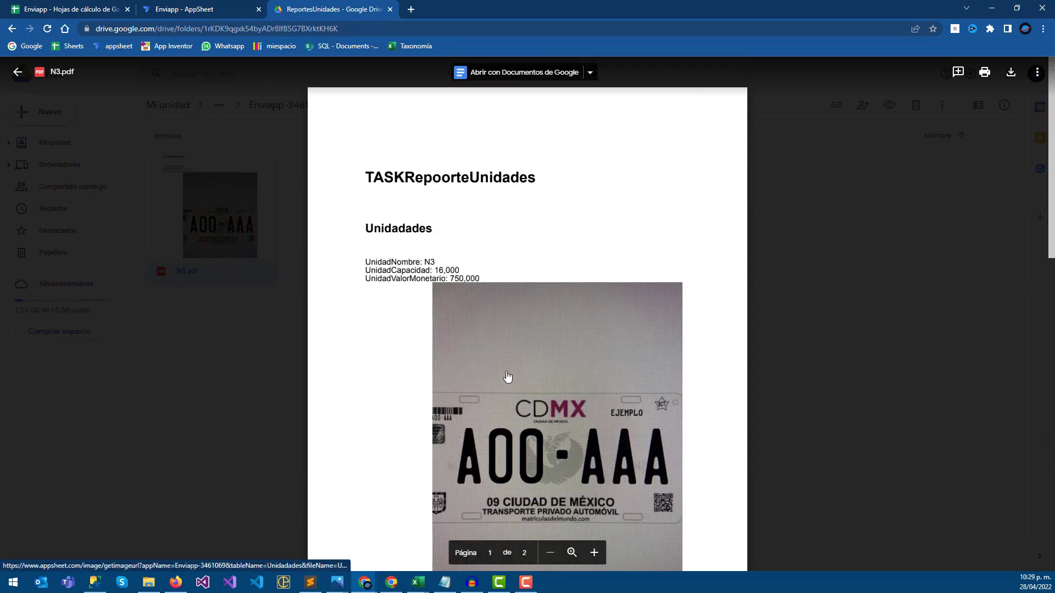
Send N3.pdf to the trash and return to AppSheet's Behavior page.
click(815, 242)
click(307, 288)
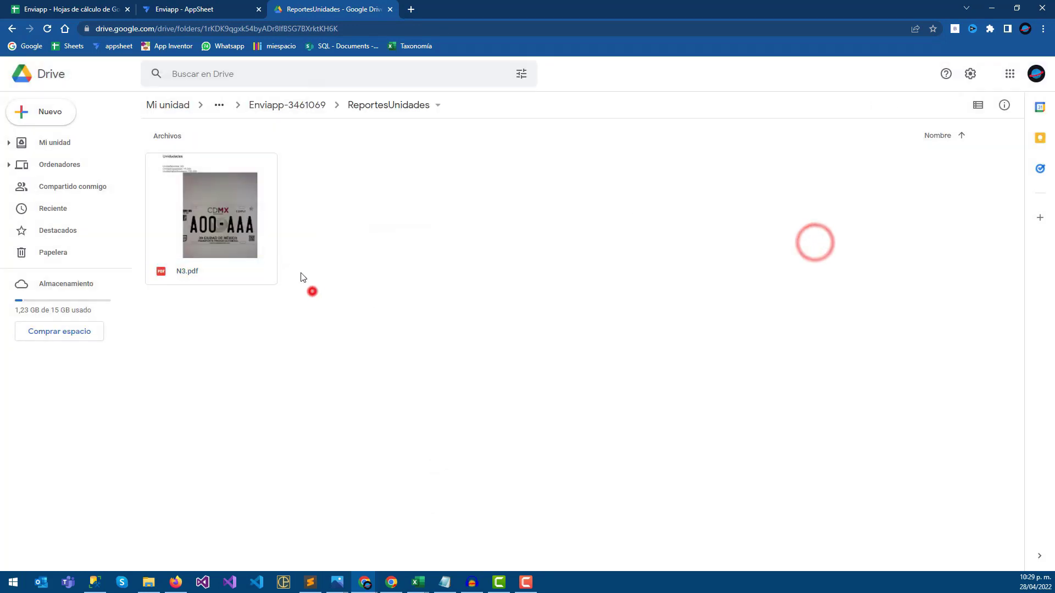
key(Delete)
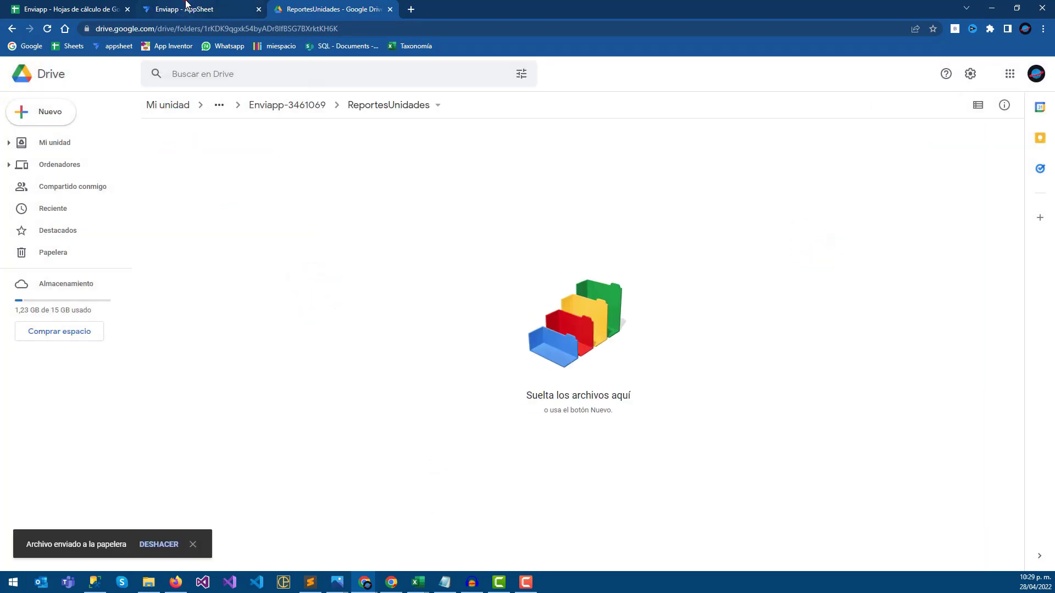
click(186, 7)
click(57, 243)
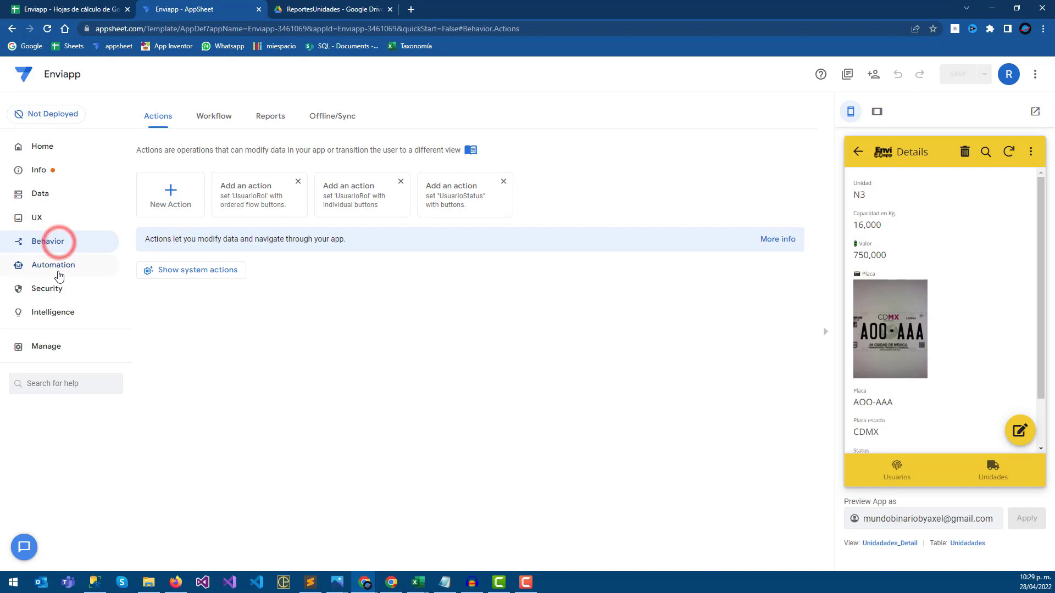
Show BOTReporteUnidades's TASKRepoorteUnidades settings and view its template document in a new tab.
click(72, 271)
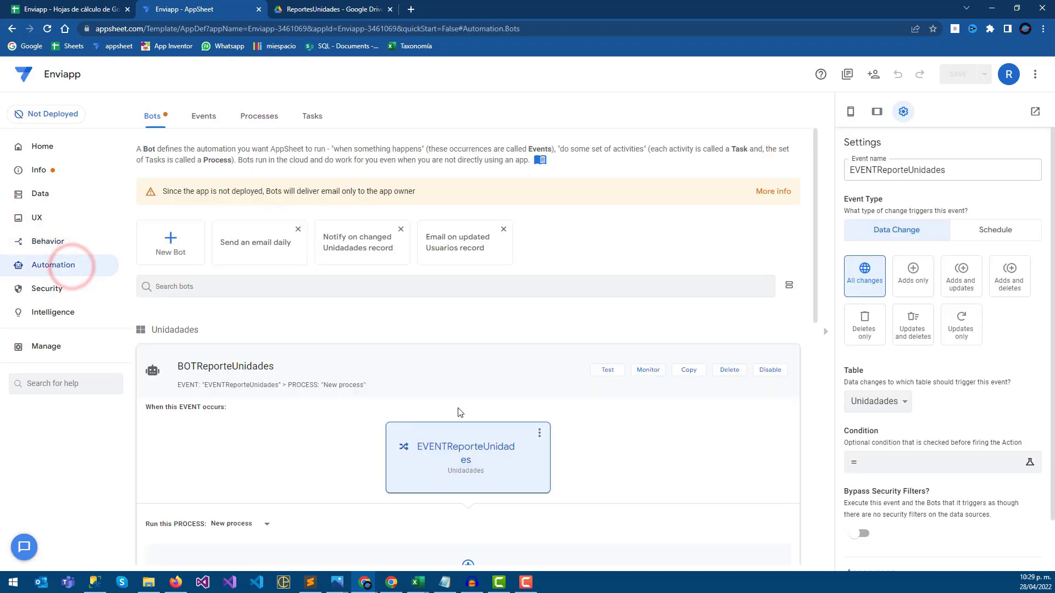
click(467, 453)
scroll(965, 447, down, 1)
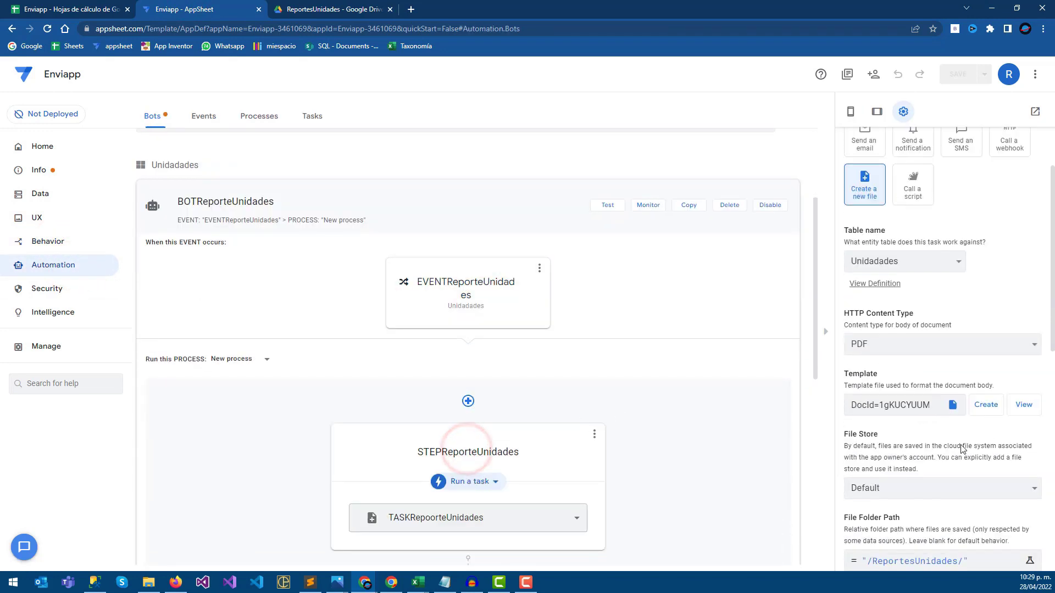
scroll(988, 418, down, 2)
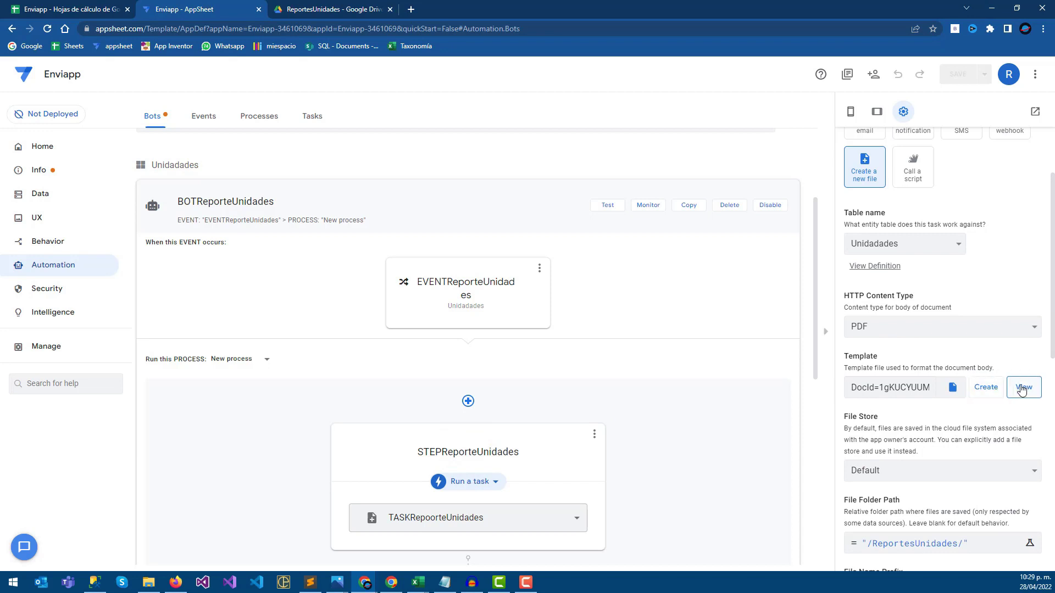
click(1022, 388)
Add an empty line after <<[UnidadStatus]>> in TASKRepoorteUnidades_BodyTemplate, then return to AppSheet.
drag(460, 342, 350, 256)
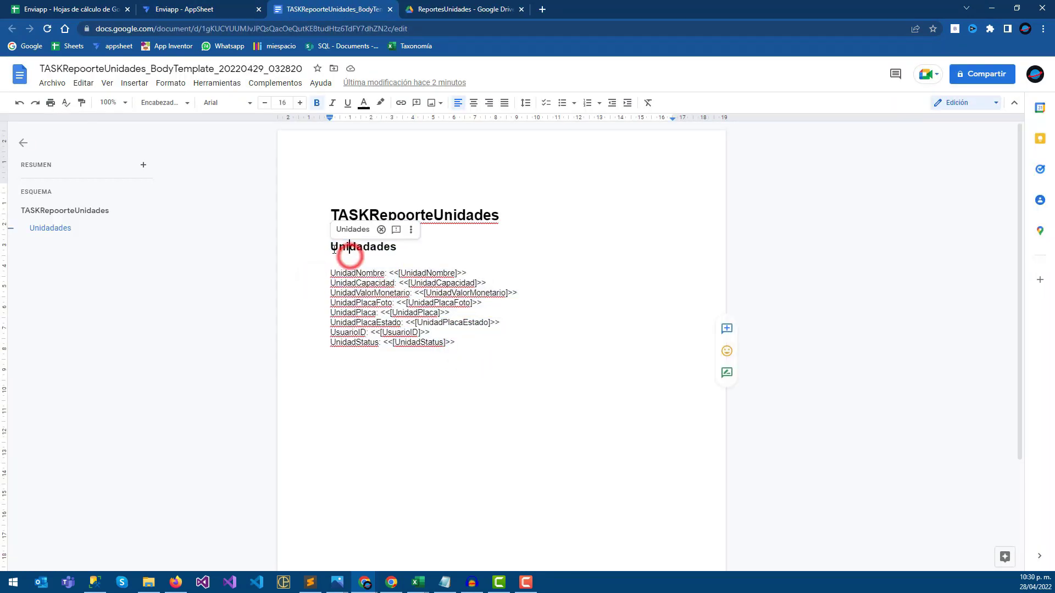
click(457, 341)
drag(466, 342, 336, 273)
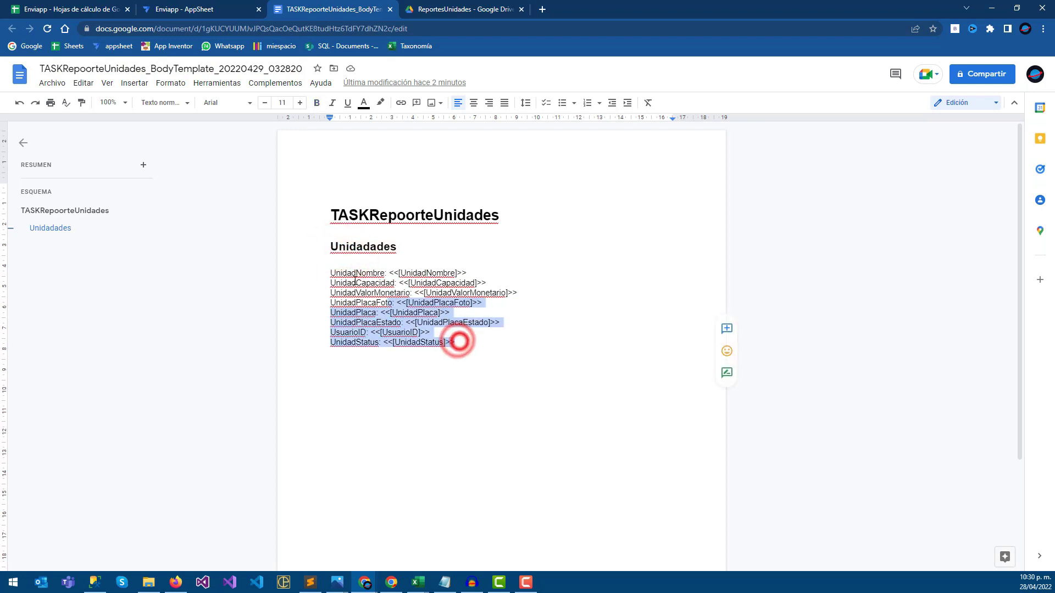
click(434, 285)
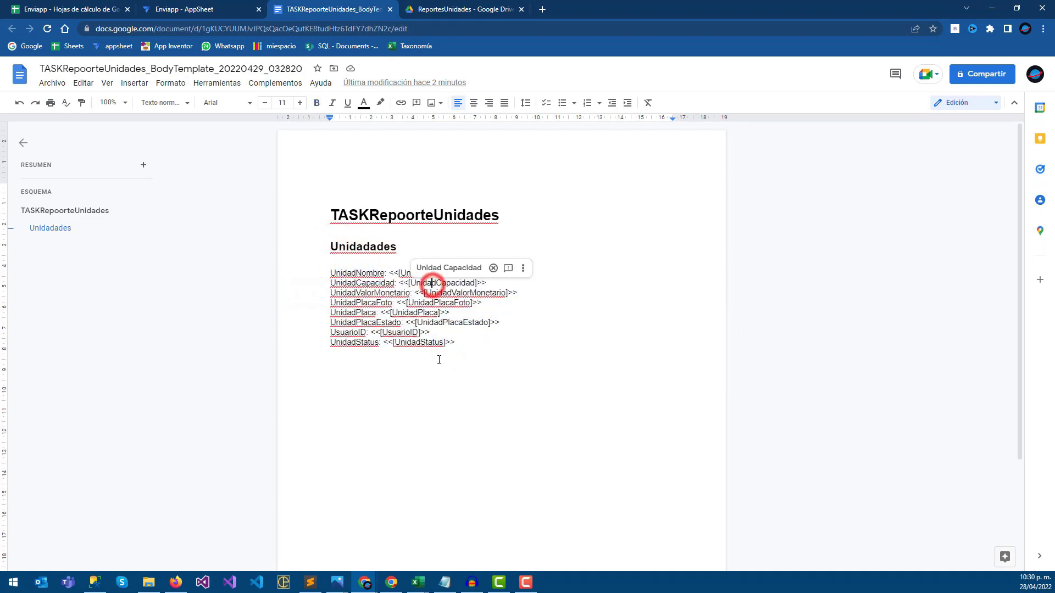
click(475, 339)
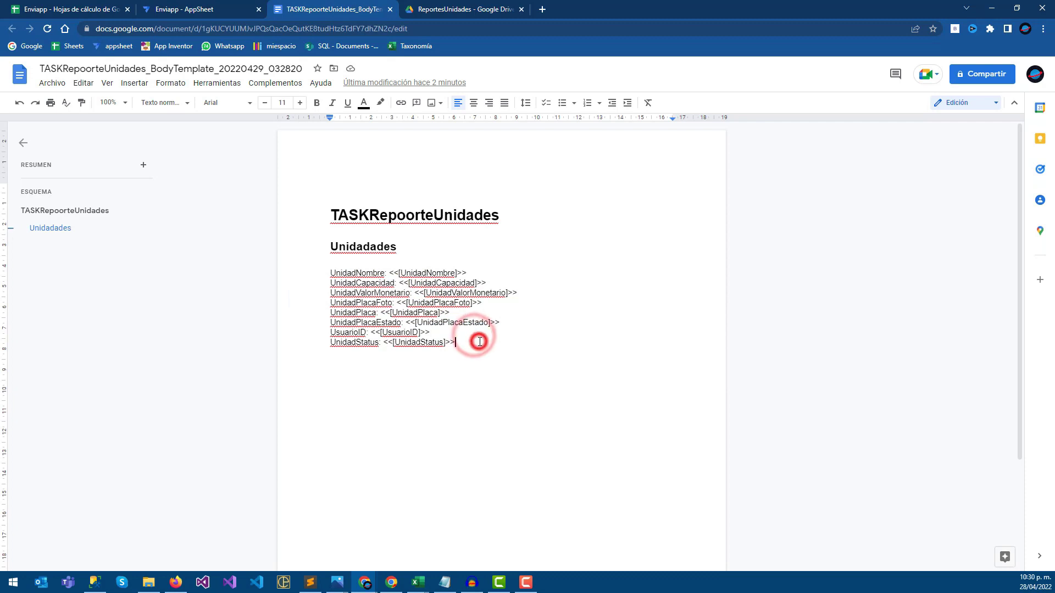
key(Return)
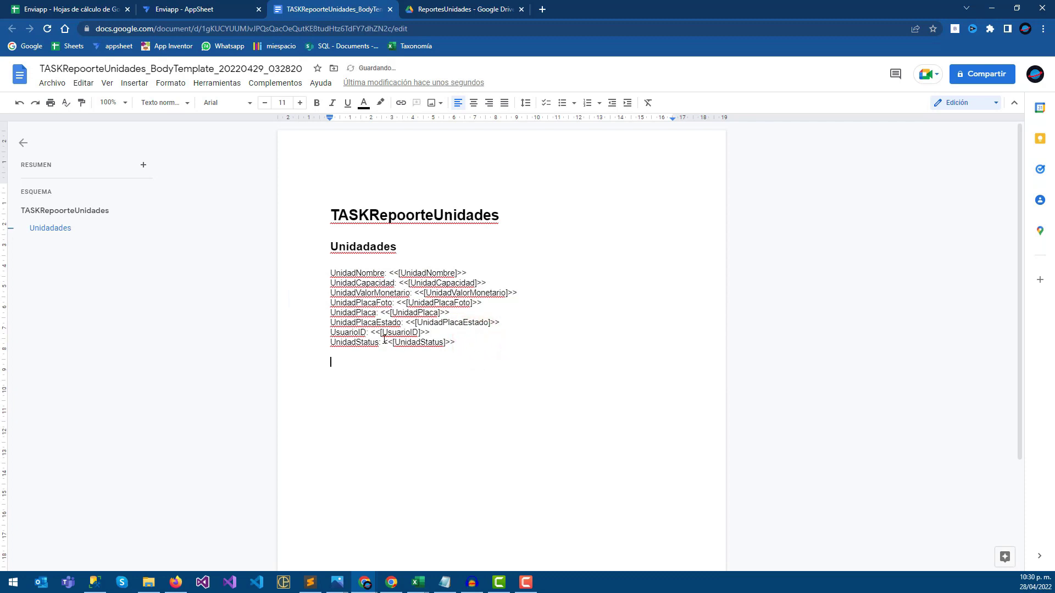
drag(384, 344, 455, 344)
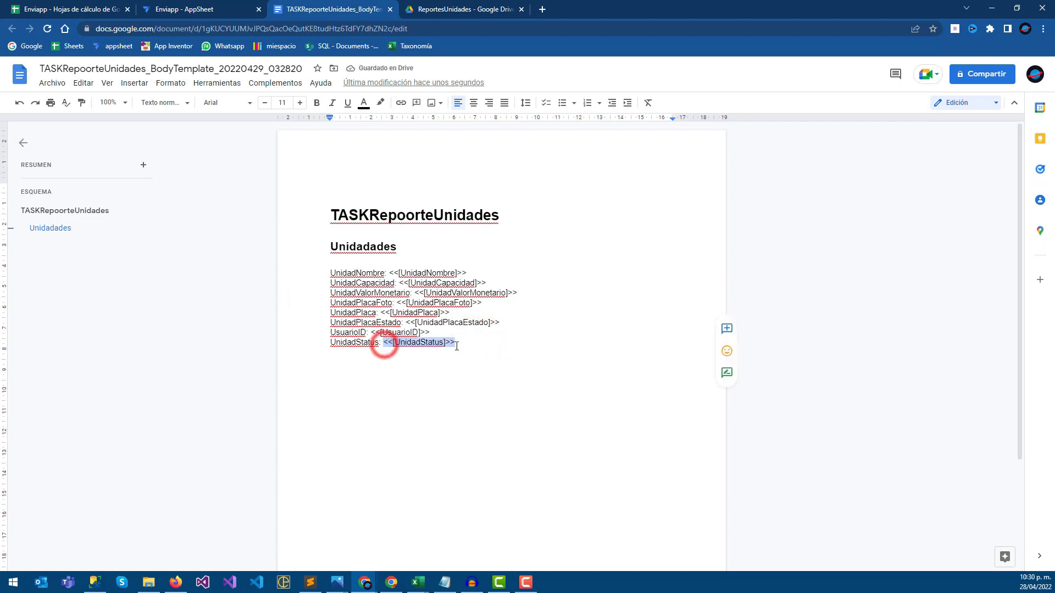
double_click(455, 344)
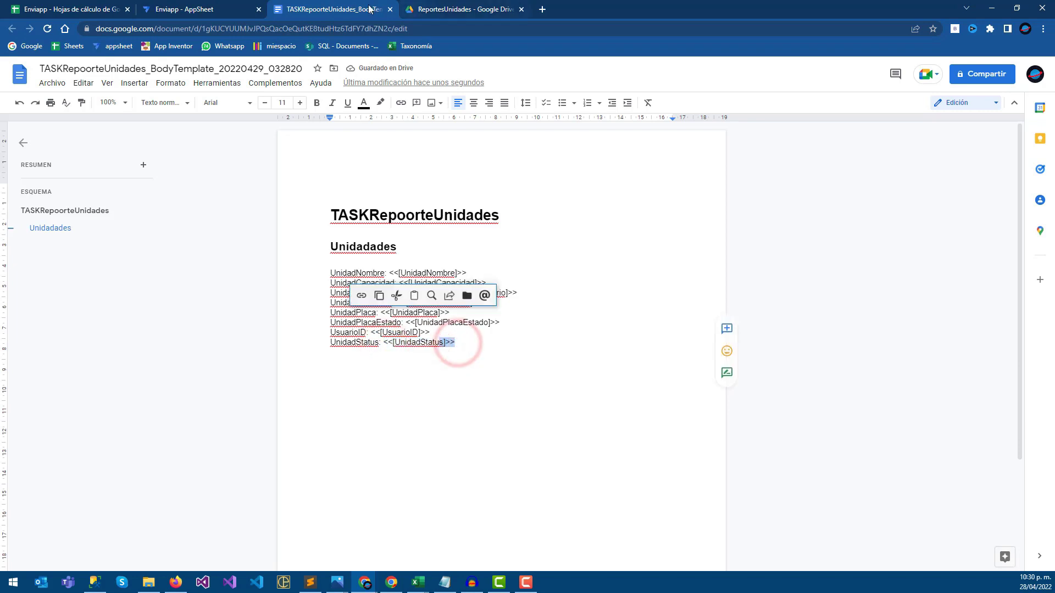
click(198, 9)
Set unit N3's Status to Activo, save and sync, then go to the ReportesUnidades Drive tab.
click(54, 237)
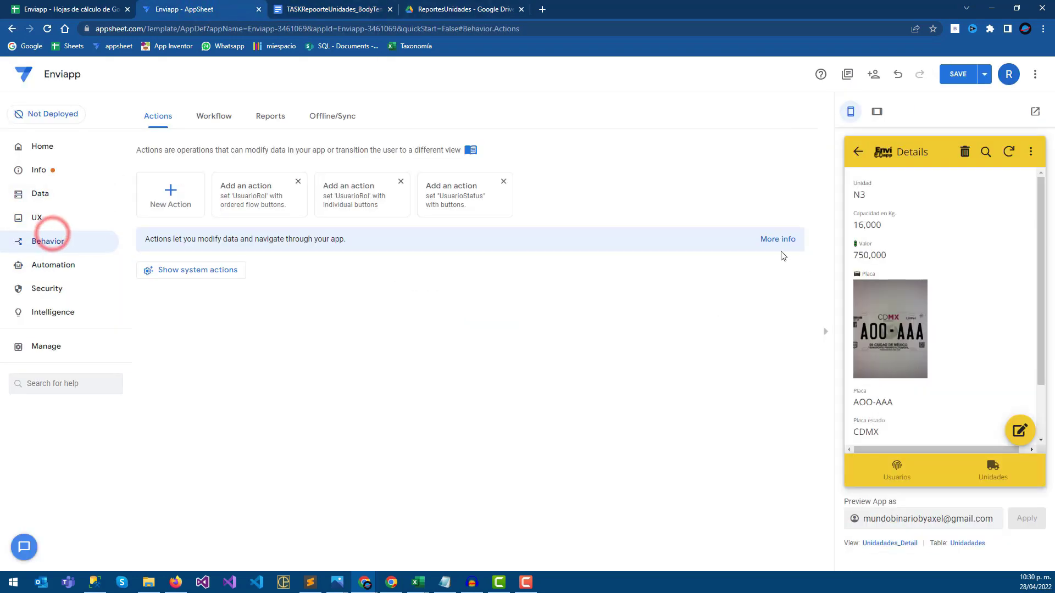
click(1020, 431)
scroll(912, 364, down, 1)
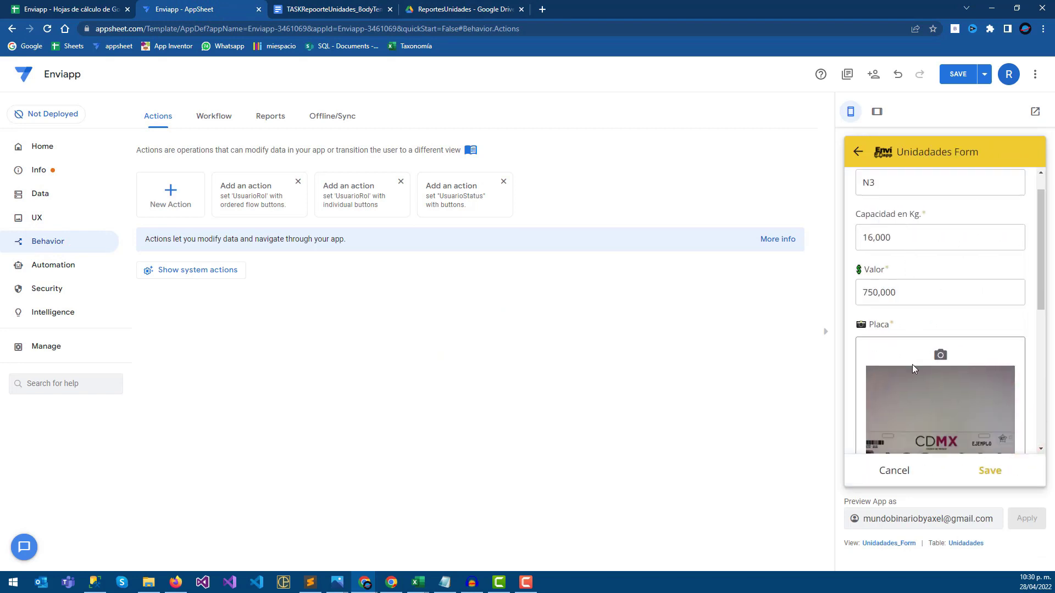
scroll(913, 367, down, 5)
click(968, 422)
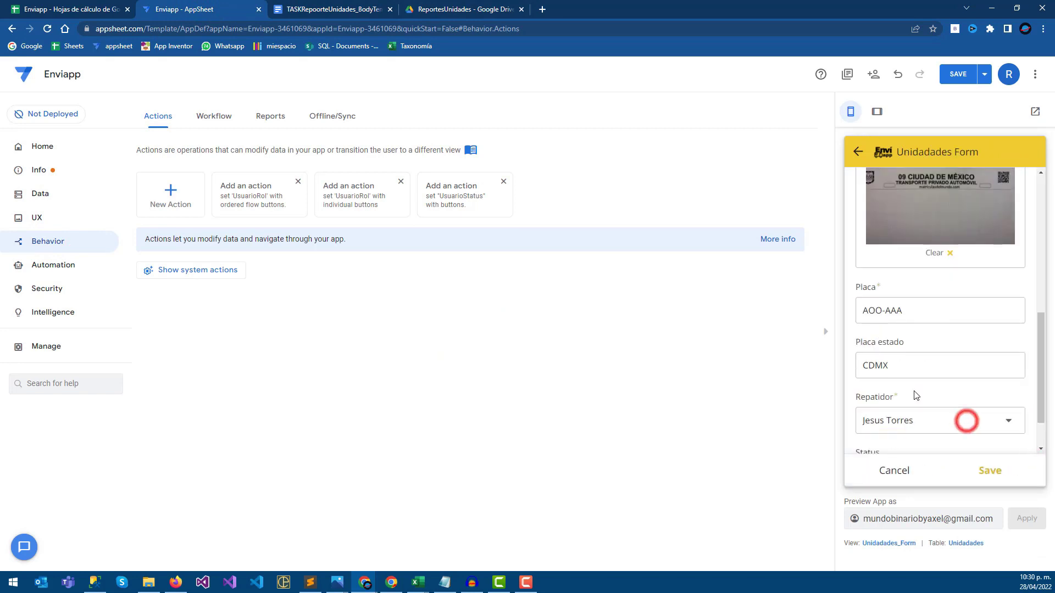
click(990, 468)
click(1008, 156)
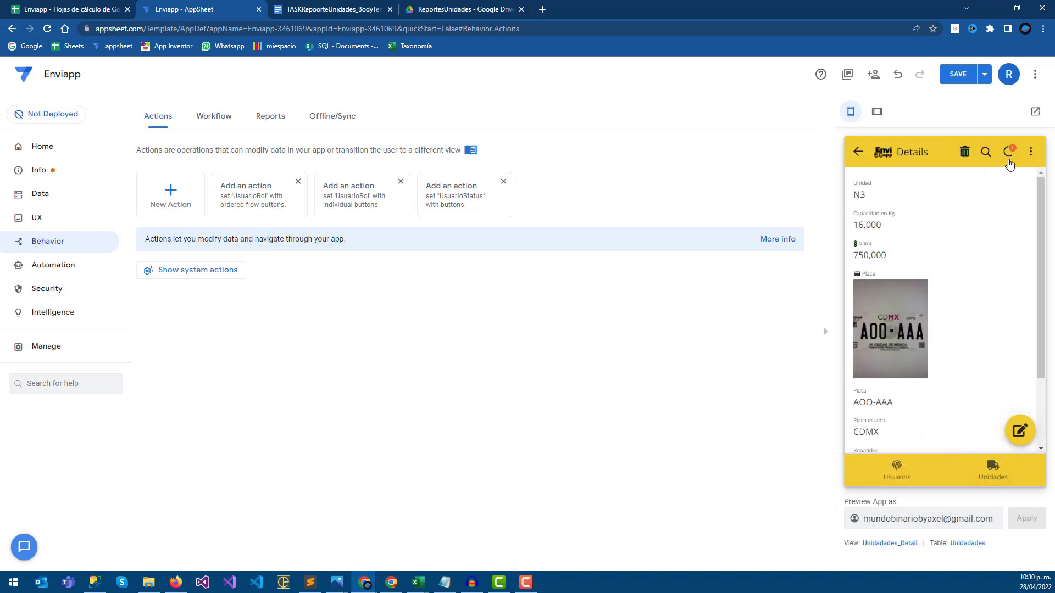
key(alt+Tab)
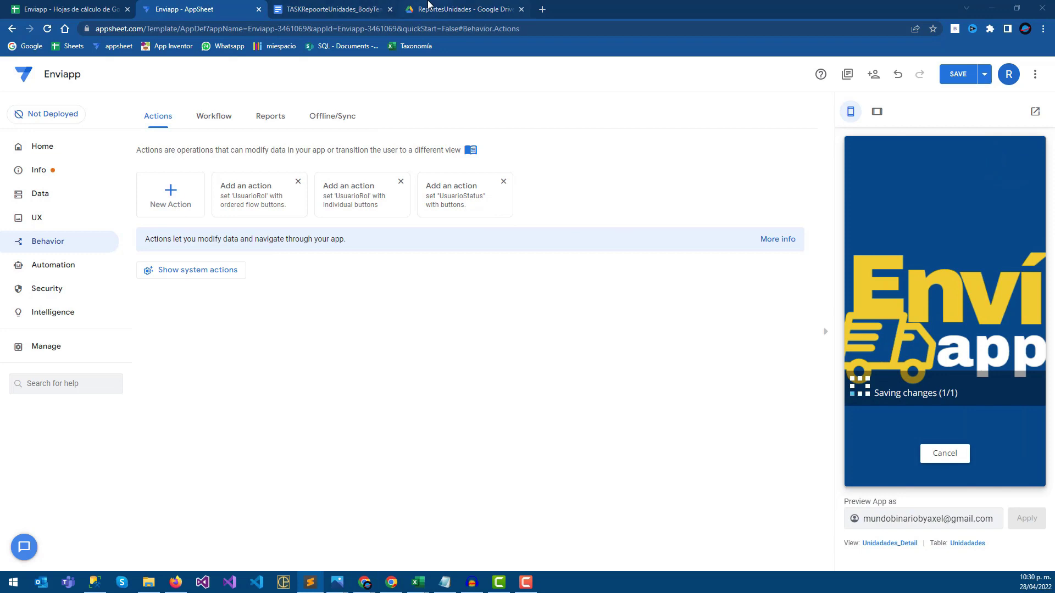
click(427, 6)
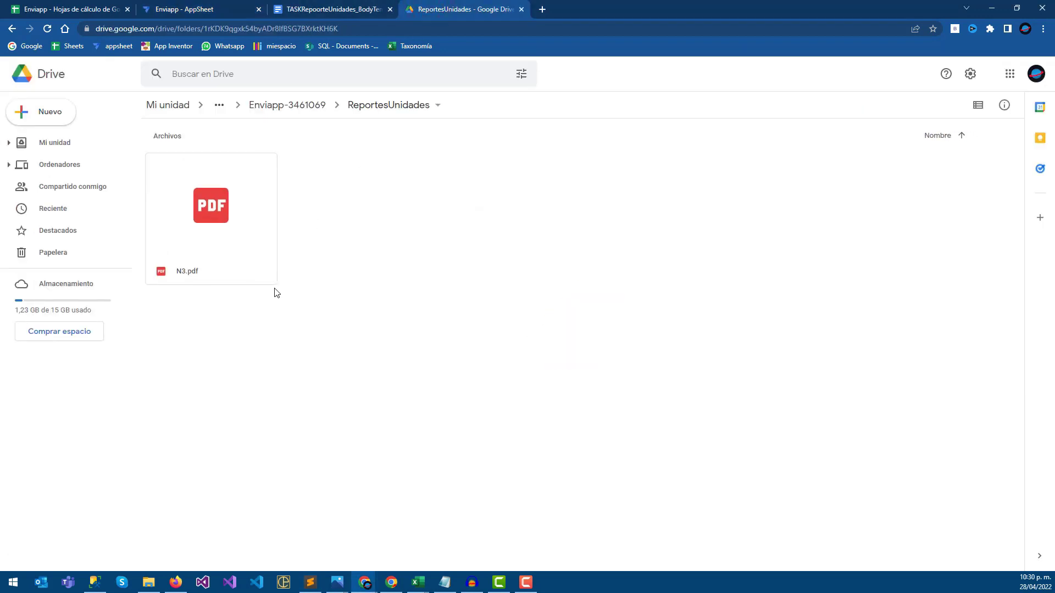
Preview the regenerated N3.pdf and highlight its 'UnidadStatus: Y' line.
double_click(222, 221)
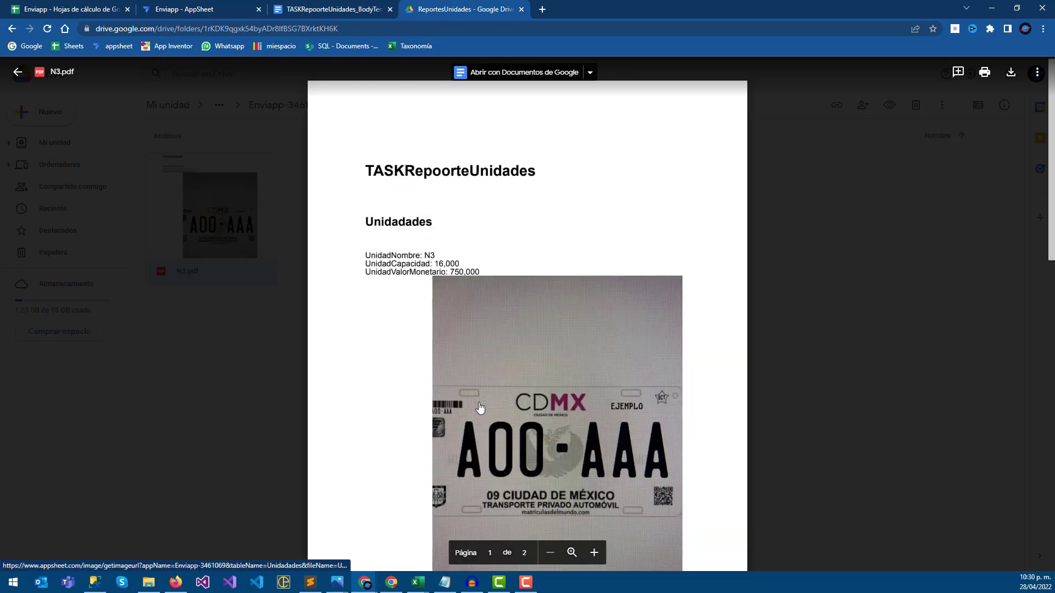
scroll(479, 407, down, 7)
click(365, 261)
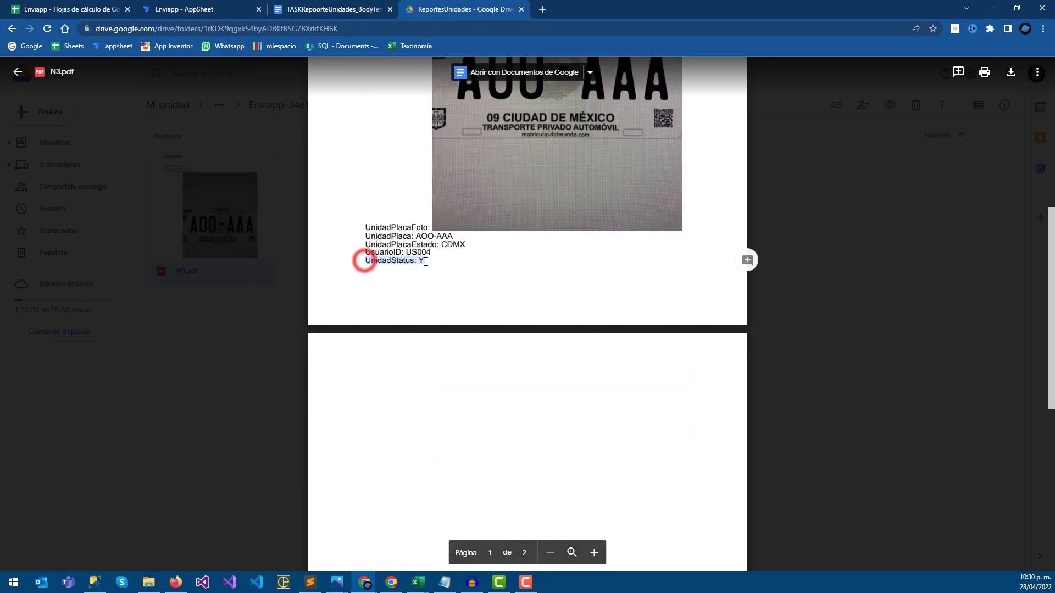
click(423, 260)
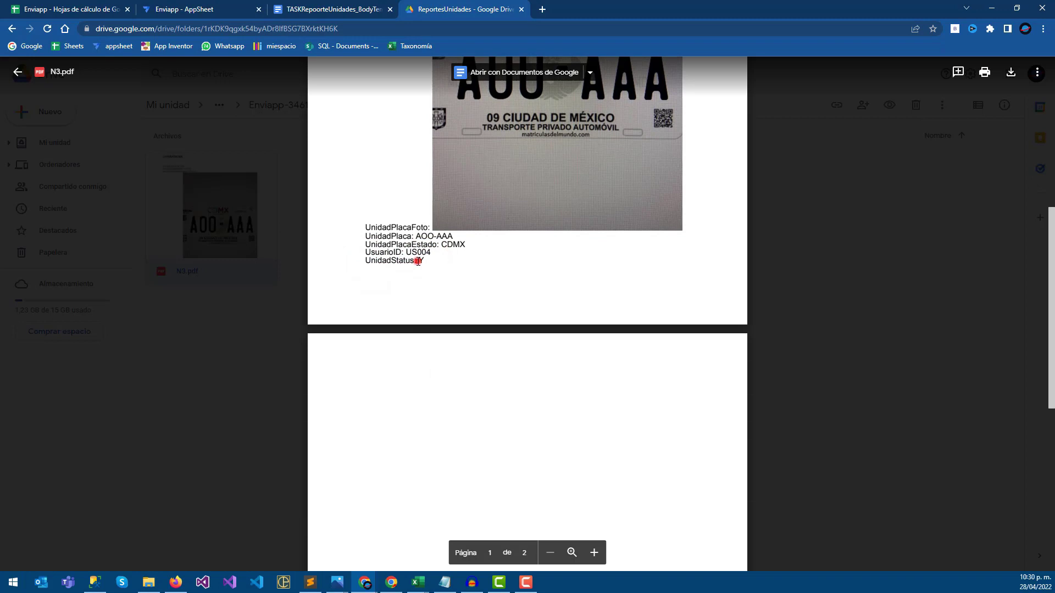
click(436, 260)
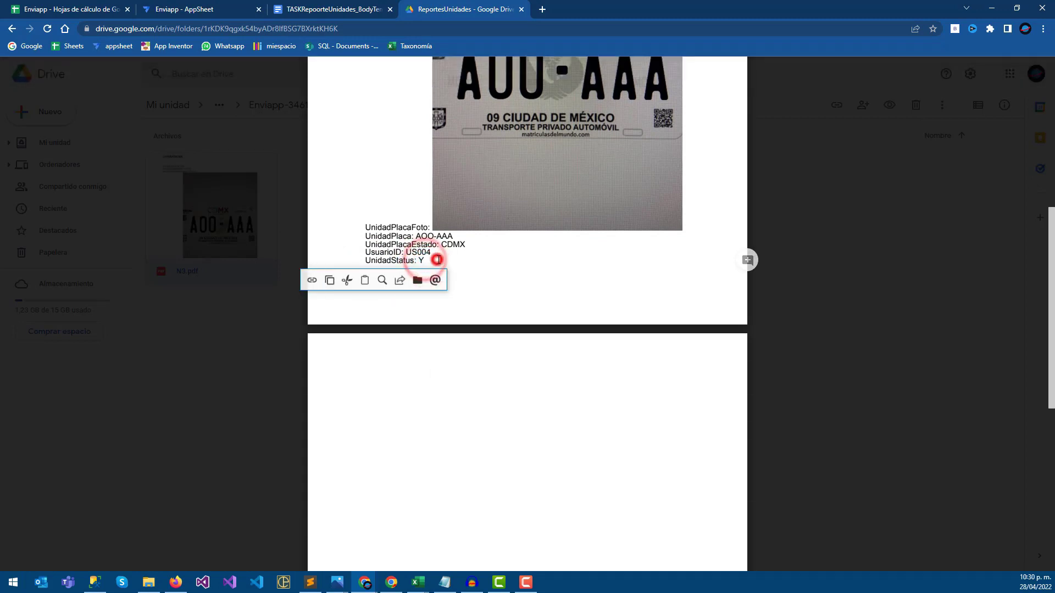
drag(434, 260, 358, 257)
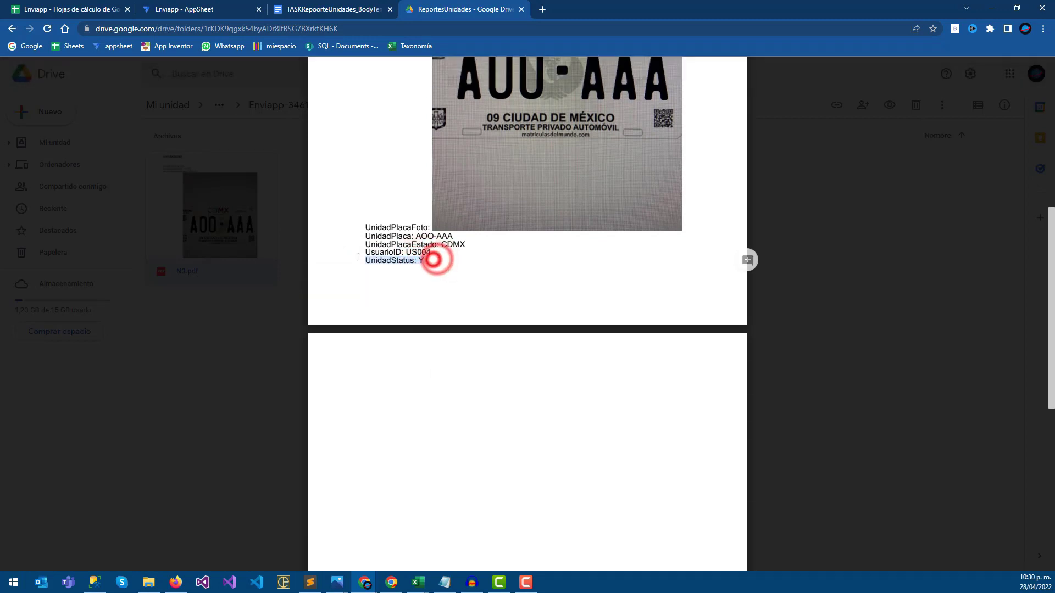
Rename the report N3.pdf to N3Old.pdf, then go back to the TASKRepoorteUnidades_BodyTemplate tab.
click(260, 348)
right_click(223, 254)
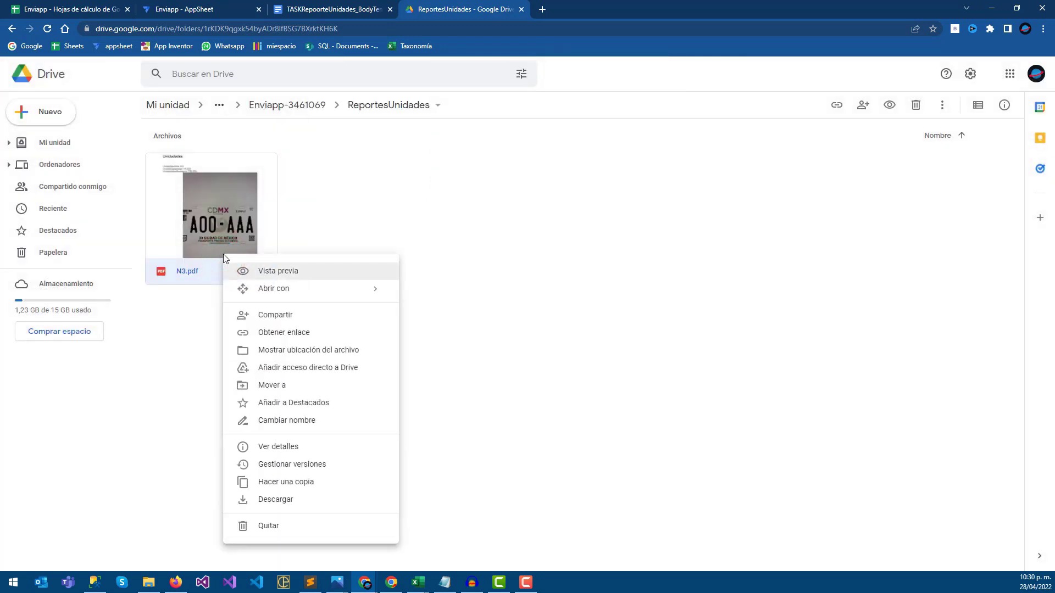
click(272, 418)
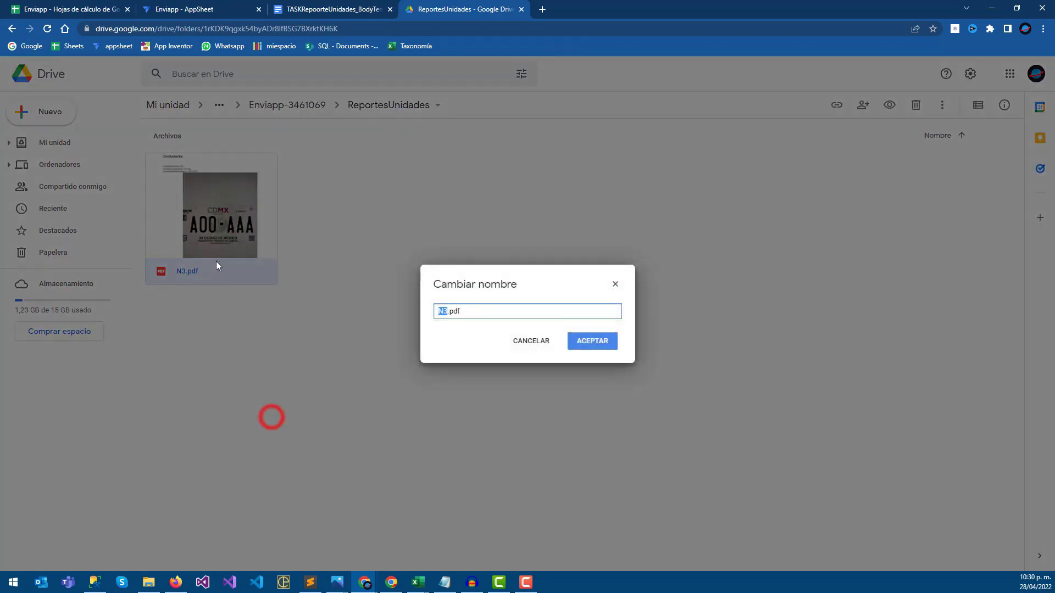
text(Old)
key(Return)
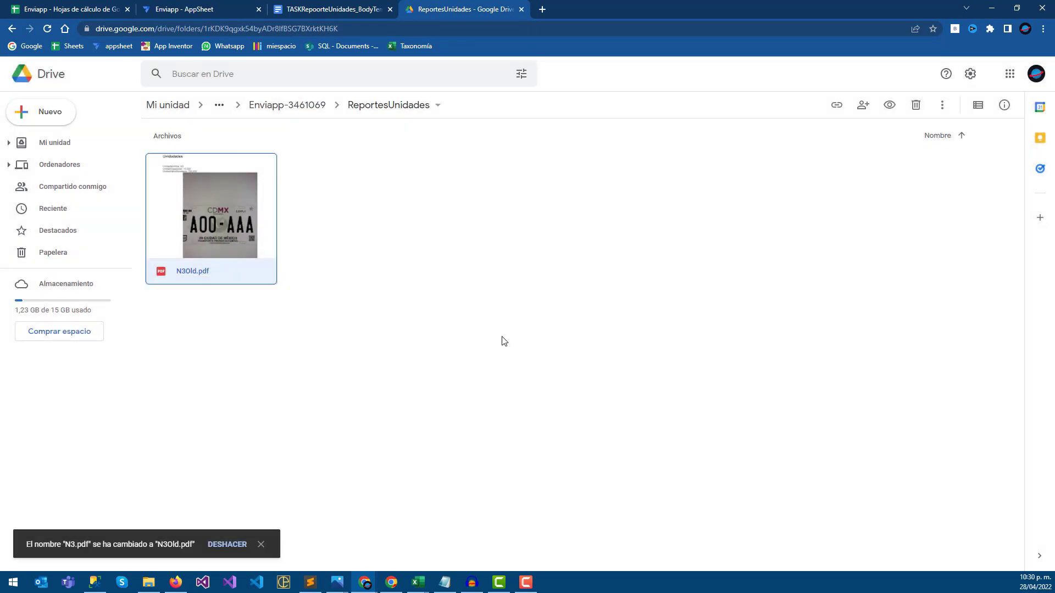
click(390, 304)
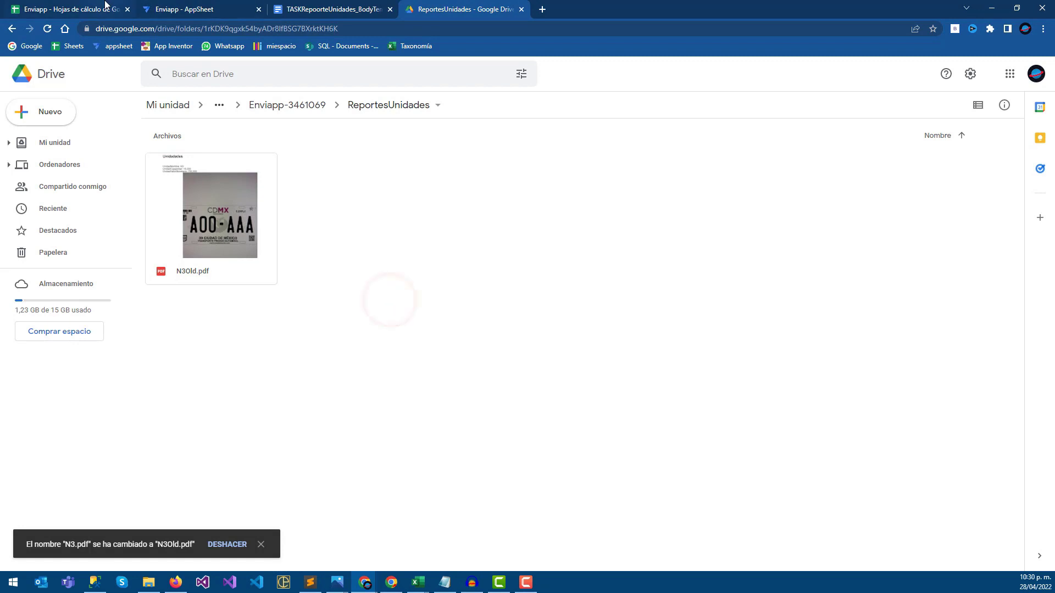
click(309, 9)
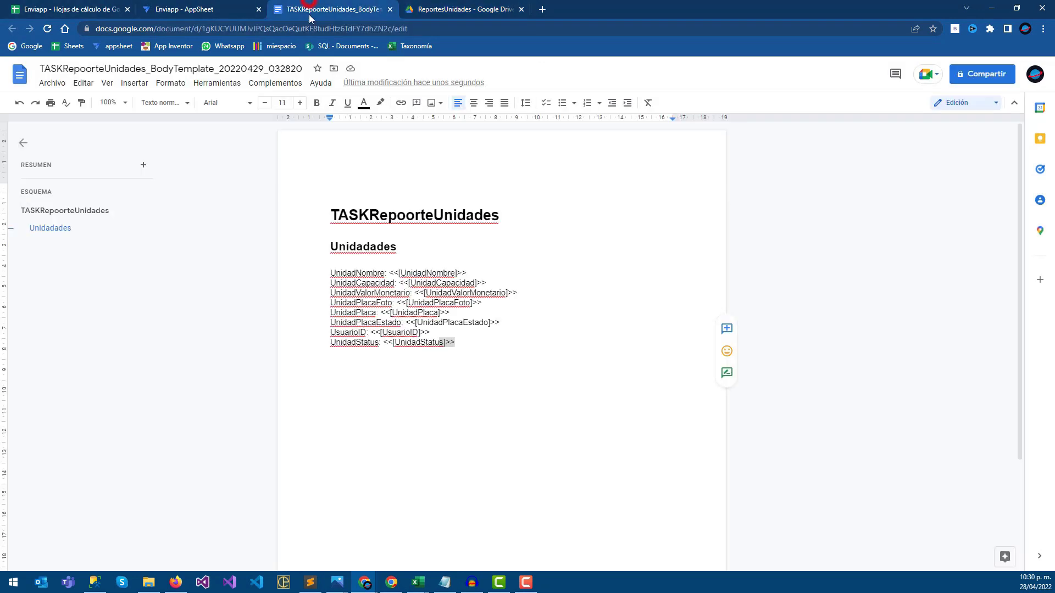
Delete the UnidadPlacaFoto line from the template's field list.
click(390, 288)
click(454, 314)
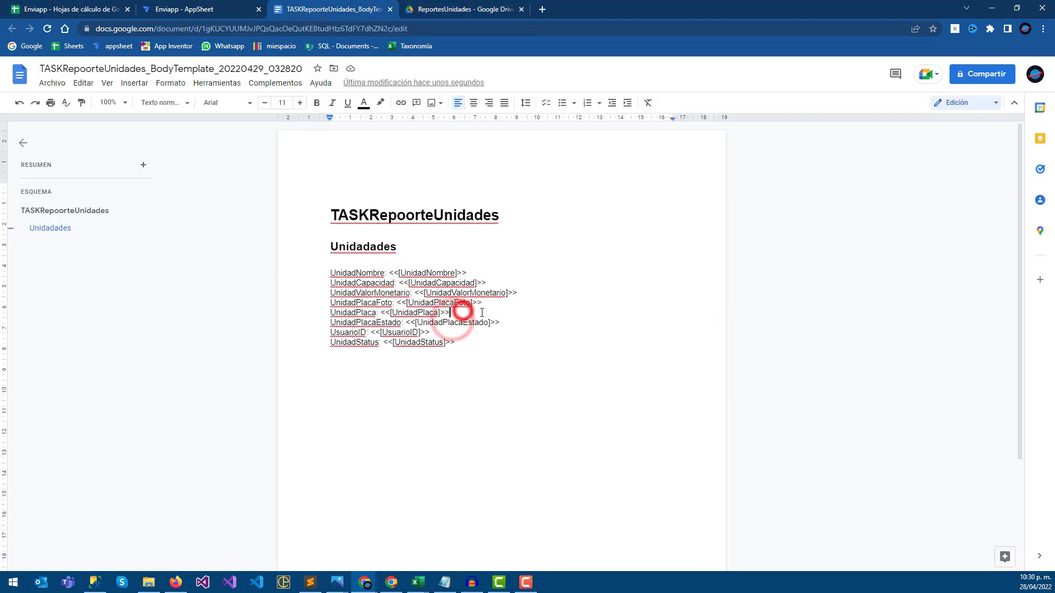
triple_click(482, 312)
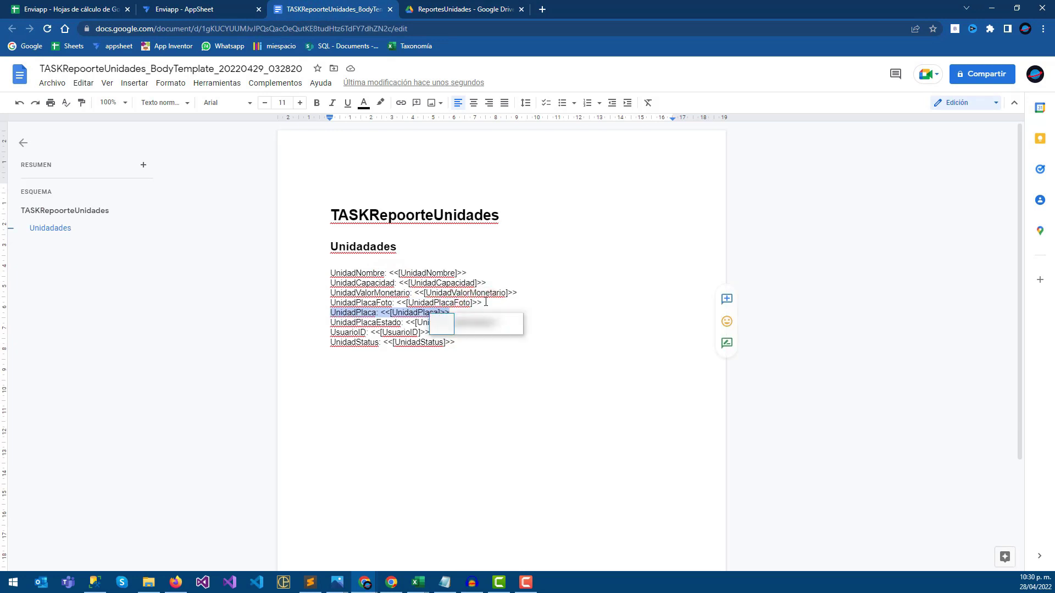
drag(484, 301, 325, 300)
key(BackSpace)
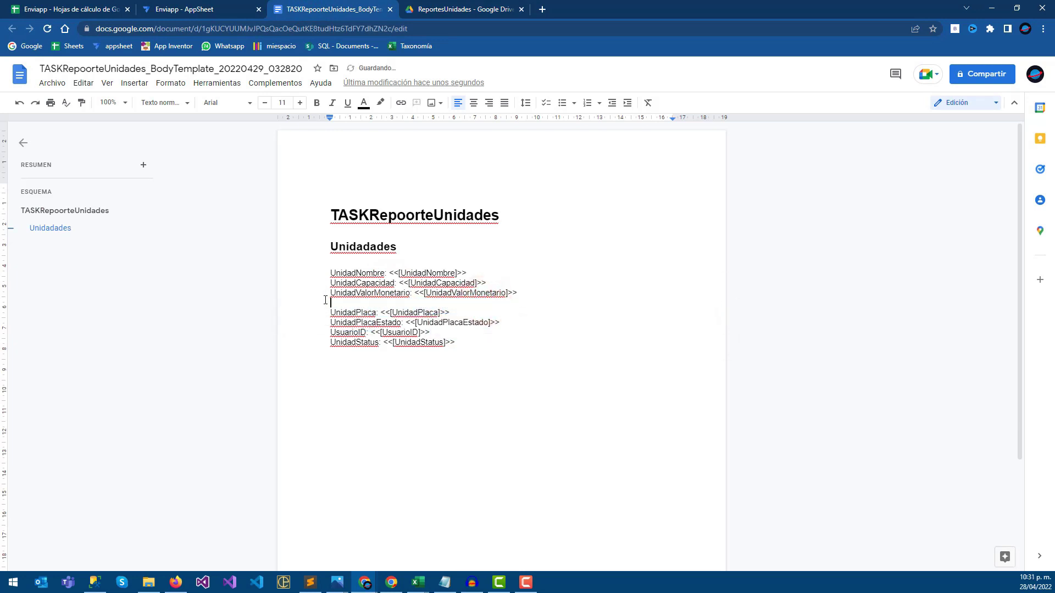
key(BackSpace)
Start a new empty line after <<[UnidadStatus]>>.
drag(458, 333, 386, 336)
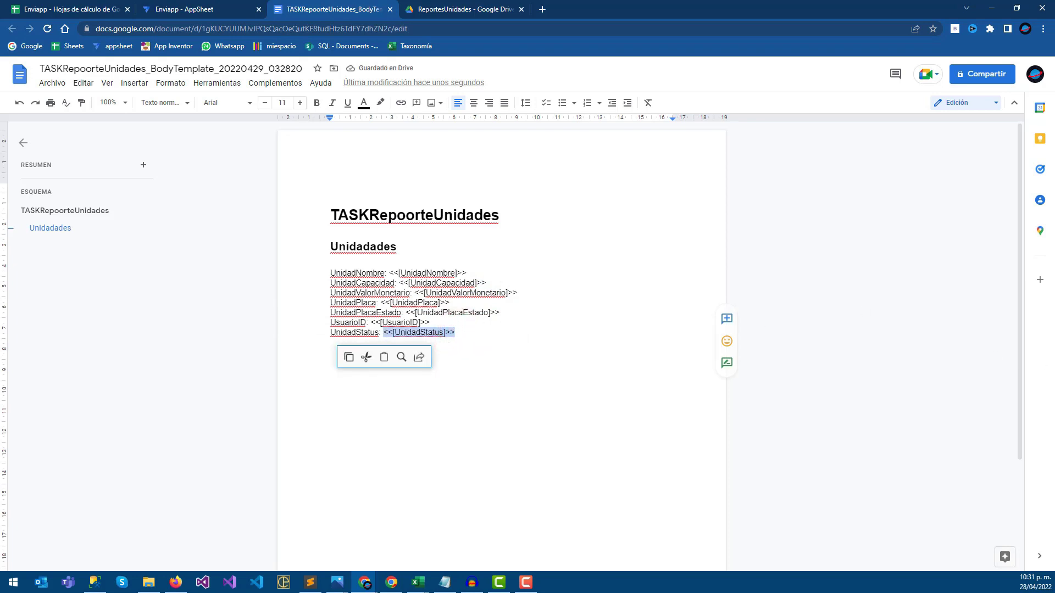
click(479, 332)
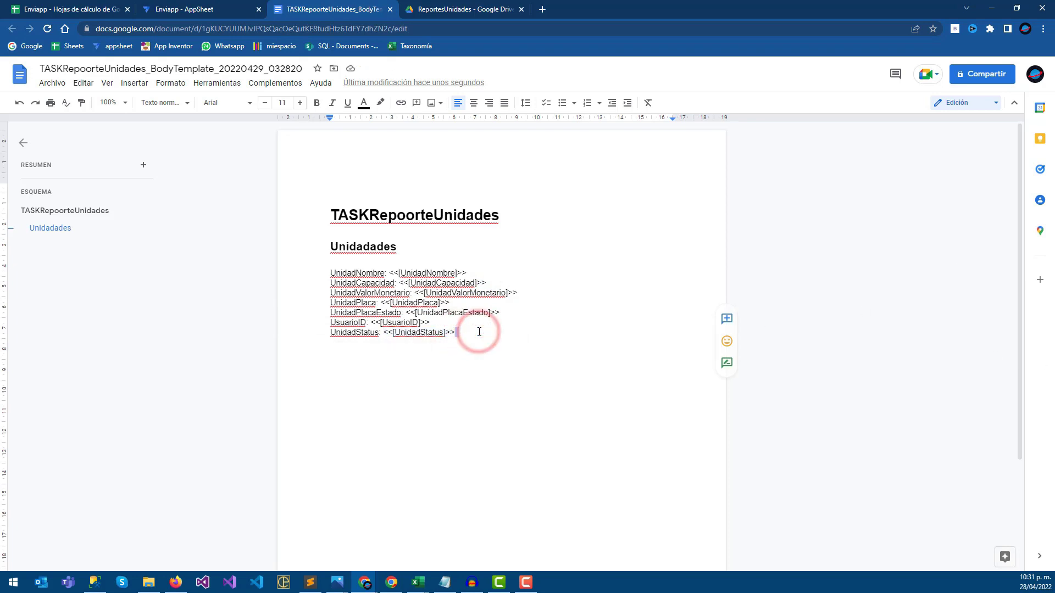
key(Return)
key(Return)
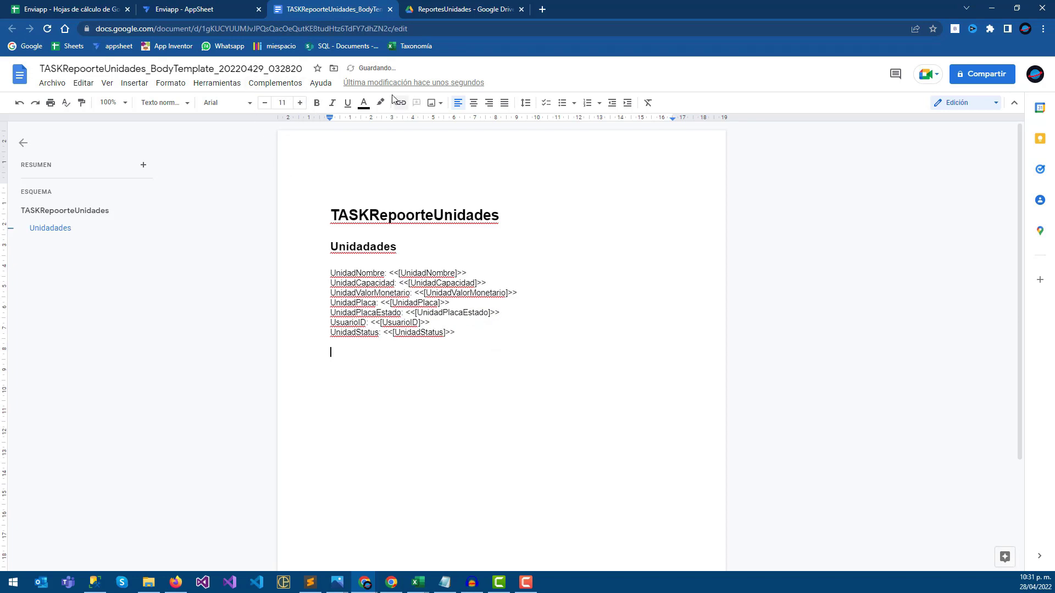
Insert a 2x1 table with Status in a narrowed first column.
click(132, 83)
mouse_move(151, 103)
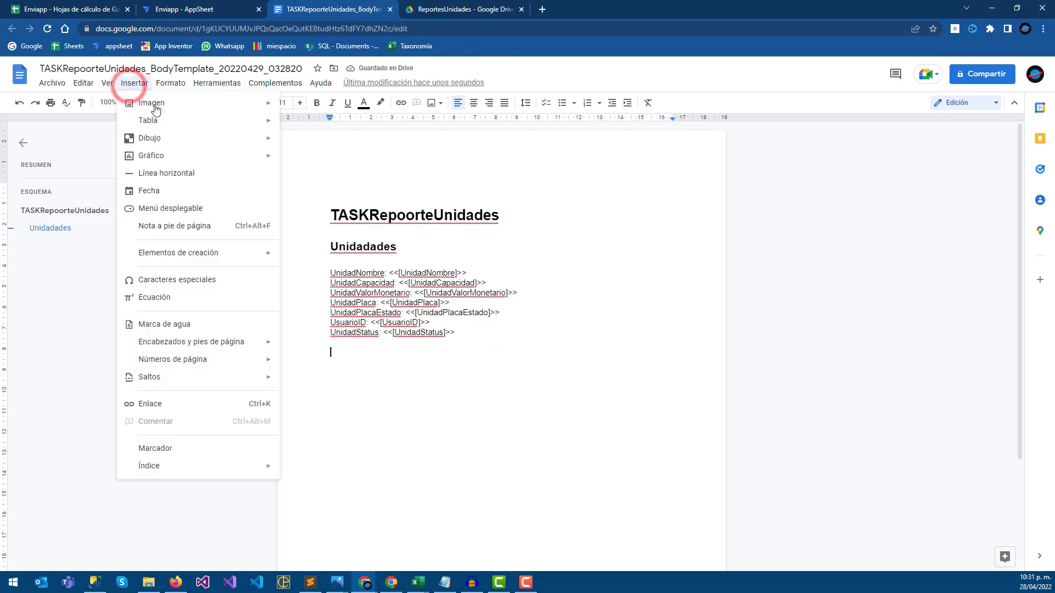
click(221, 120)
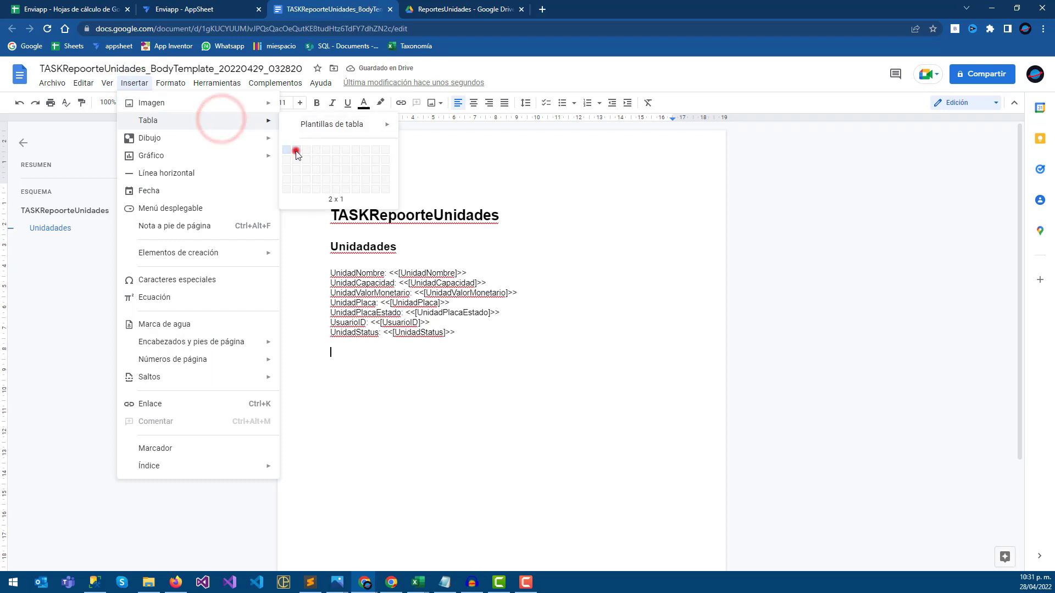
click(297, 150)
text(Status)
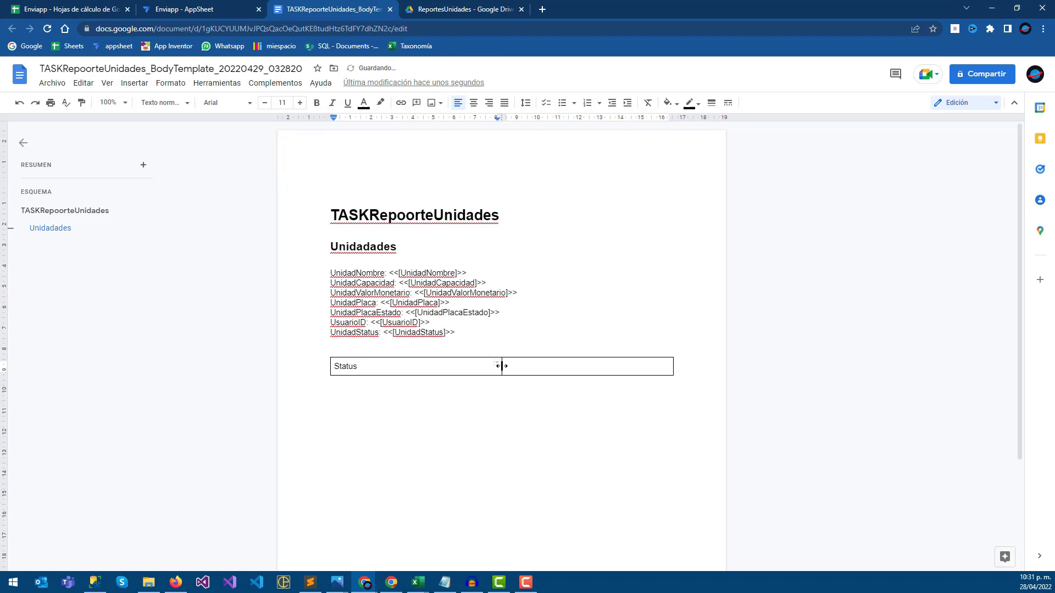
drag(501, 366, 369, 366)
Begin typing the <<If: ( expression in the second table cell.
click(392, 368)
text(<)
text([)
text([)
Paste [UnidadStatus] into the If condition, completing it as <<If: ([UnidadStatus] = TRUE)>>.
mouse_move(588, 366)
click(396, 365)
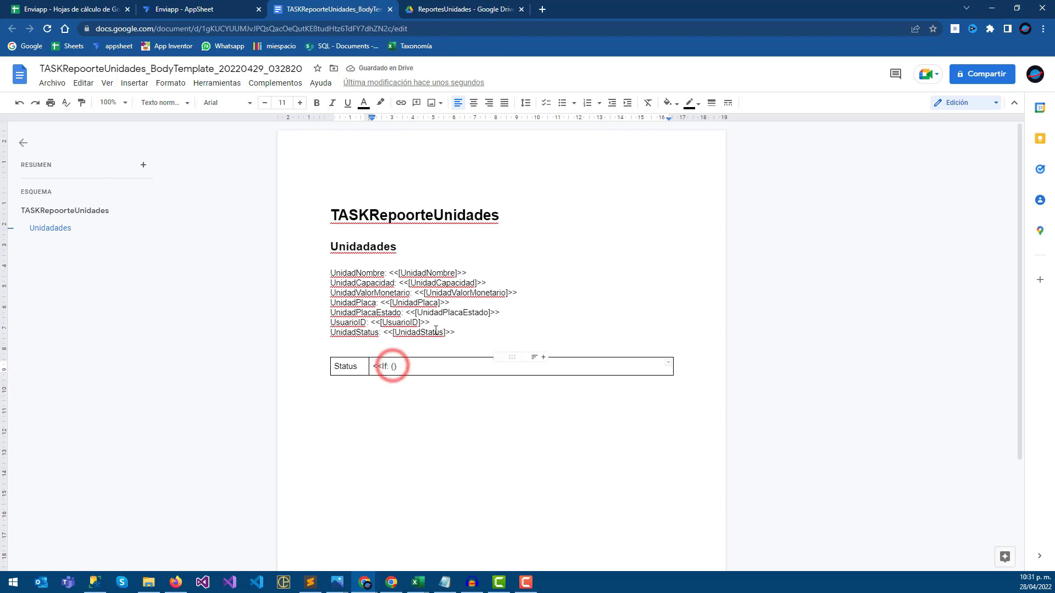
drag(455, 332, 392, 332)
key(ctrl+c)
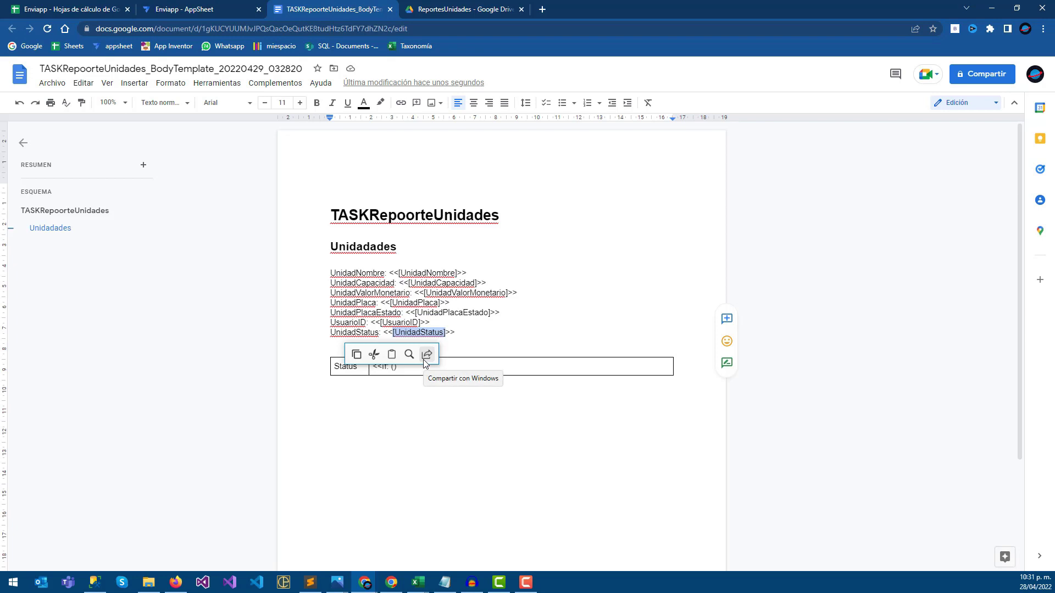
click(393, 367)
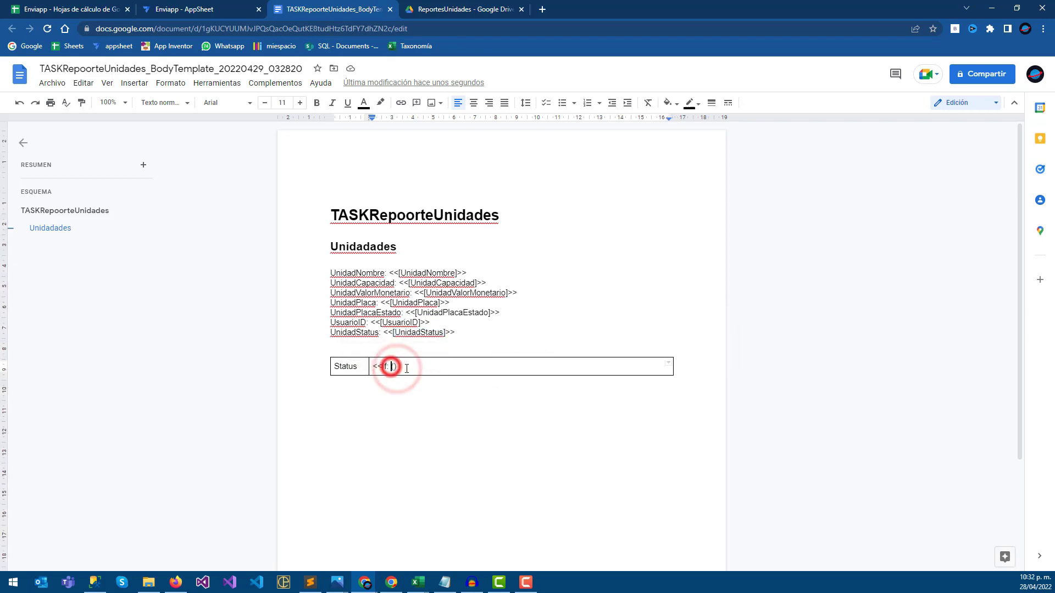
key(ctrl+v)
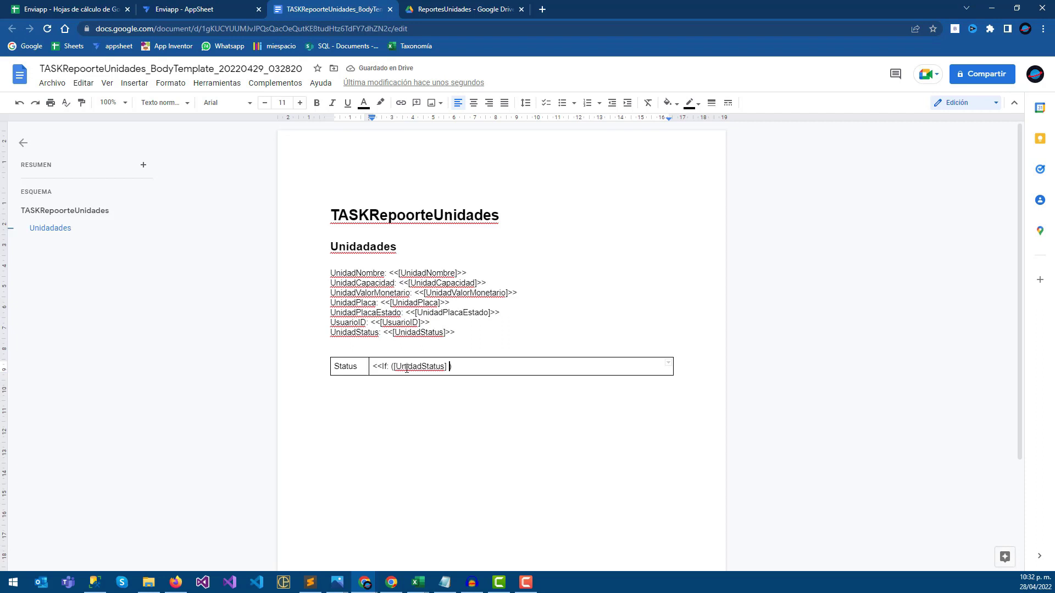
text(=)
text(<)
key(BackSpace)
text(>>)
click(499, 367)
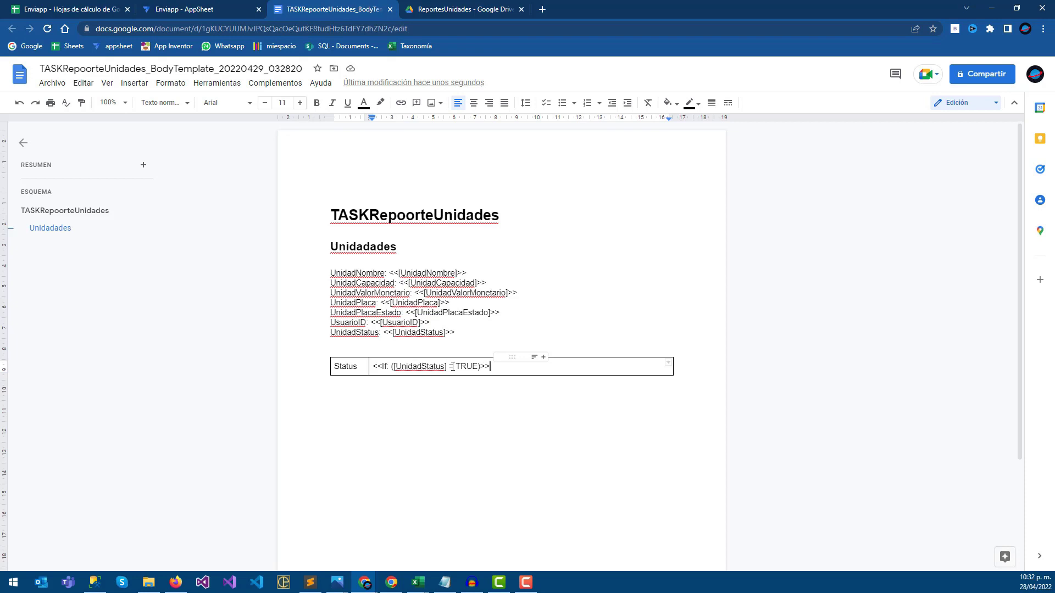
click(513, 365)
Add the closing <<EndIf>> tag after the If expression.
double_click(374, 365)
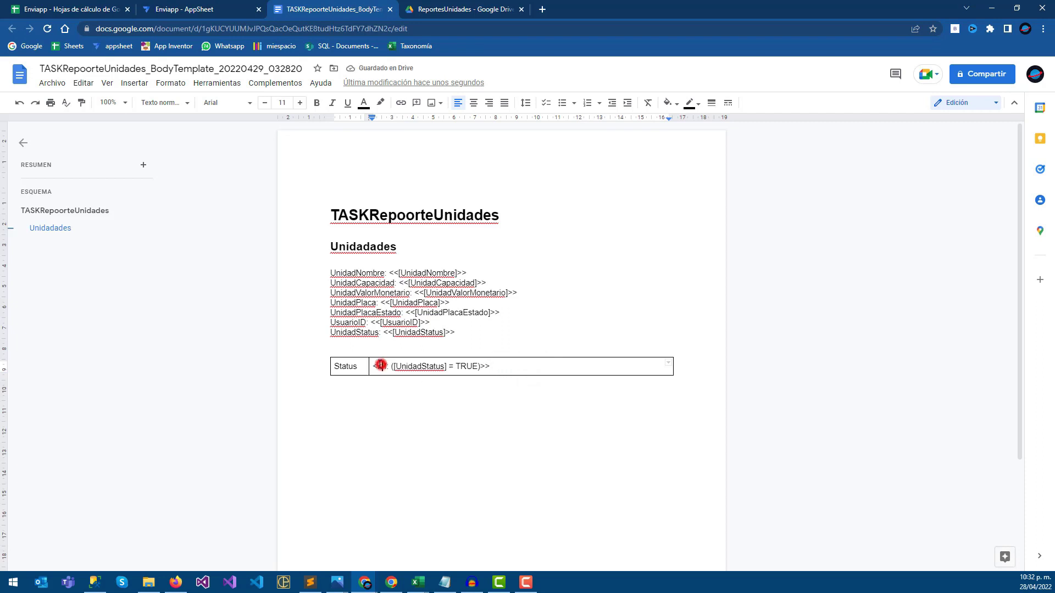
key(ctrl+c)
click(509, 367)
key(ctrl+v)
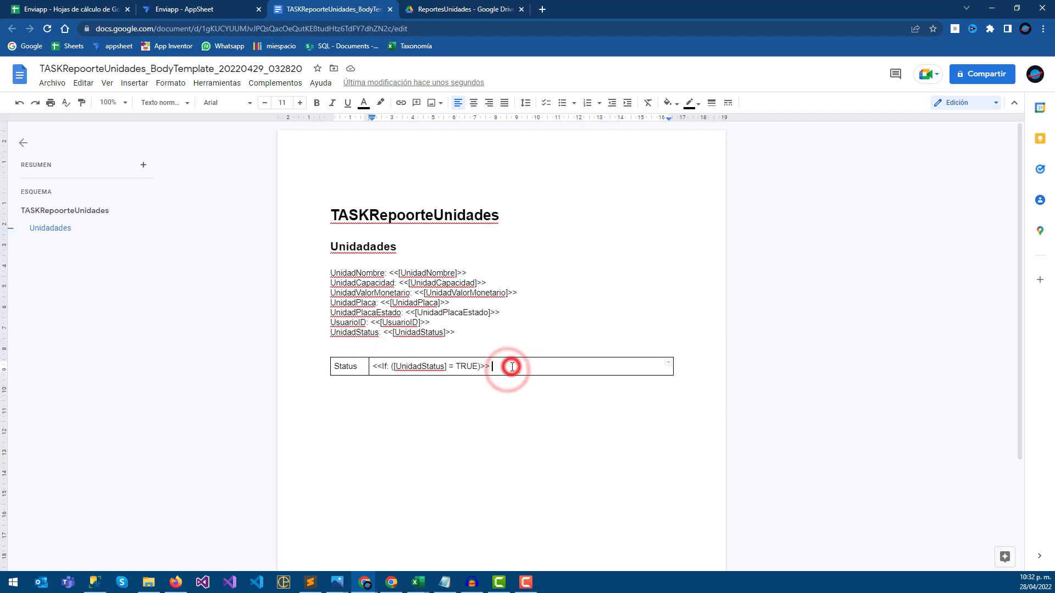
text(<<)
double_click(479, 365)
click(515, 365)
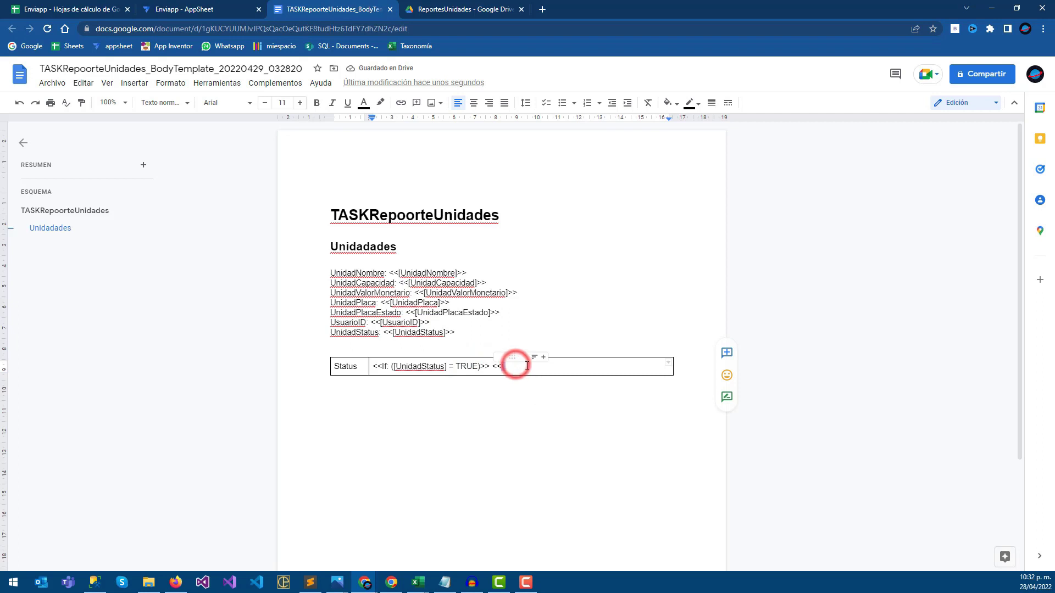
text(>>)
click(504, 367)
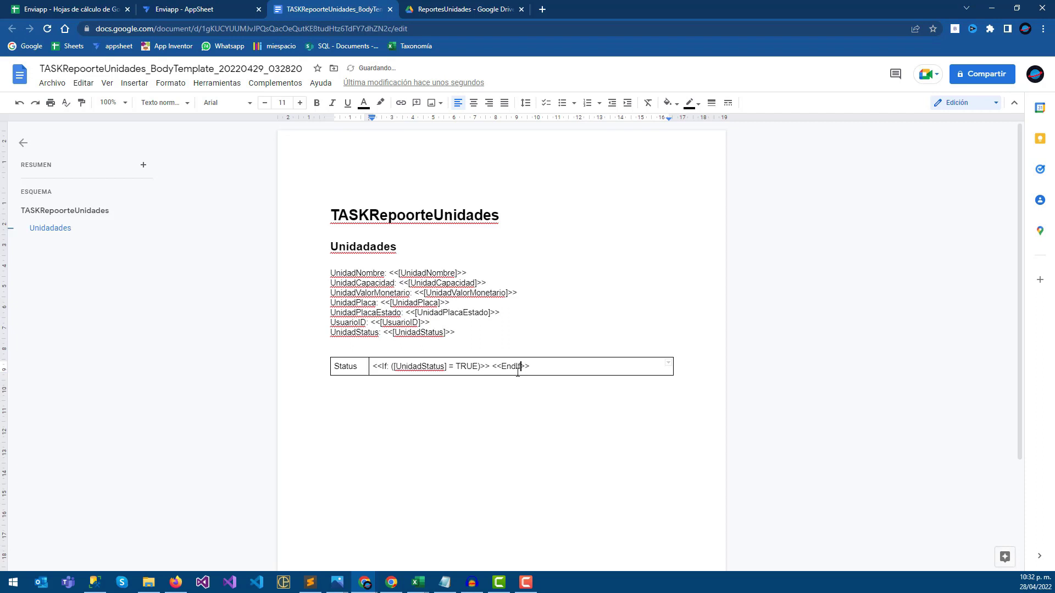
Check the condition and remove the space between the If and EndIf tags.
click(487, 367)
key(shift+Home)
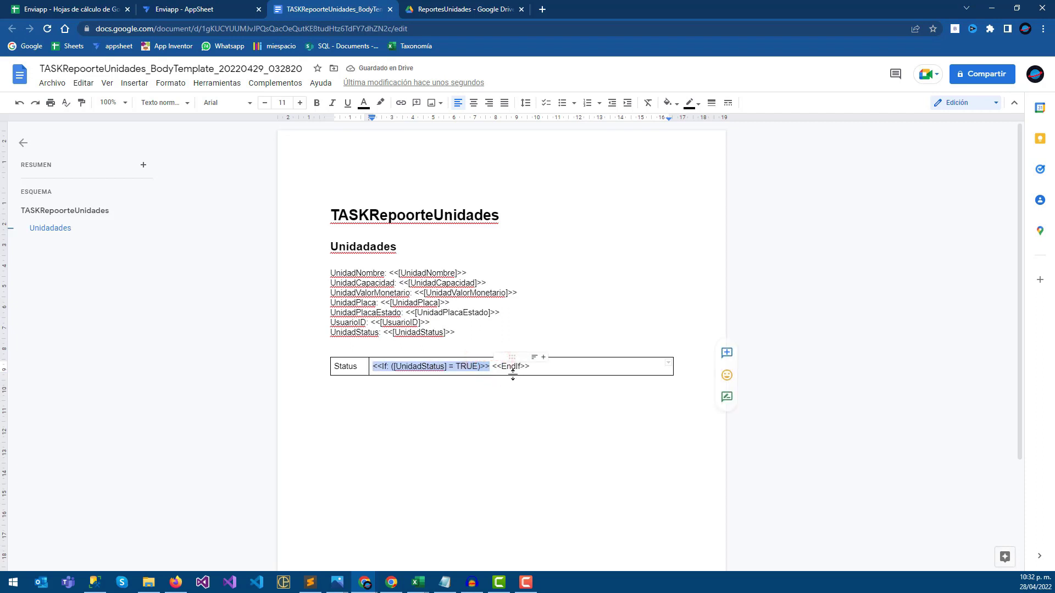
double_click(530, 367)
click(477, 366)
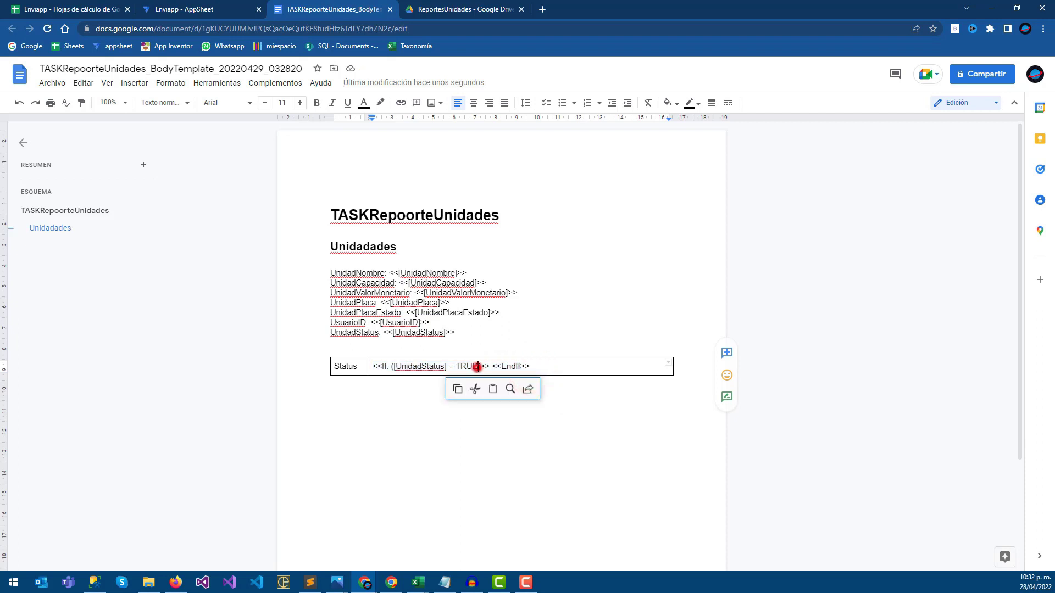
drag(479, 367, 394, 367)
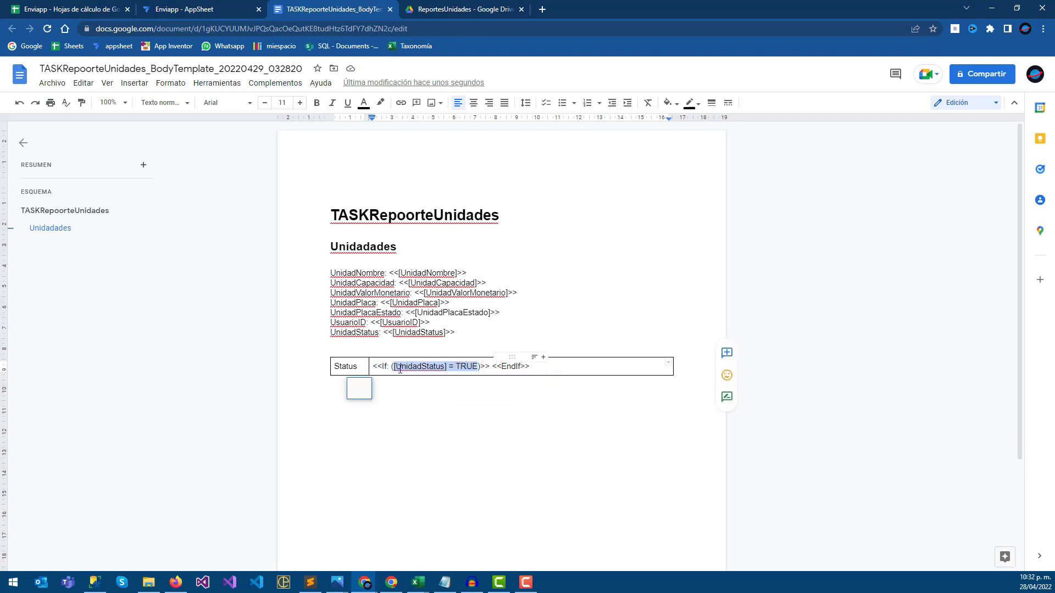
click(478, 368)
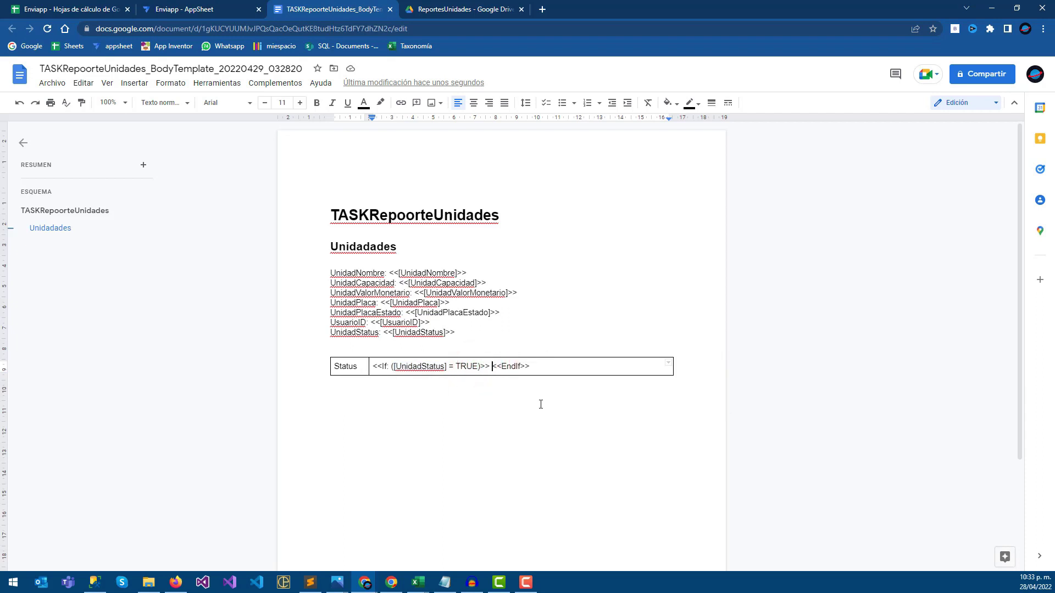
key(BackSpace)
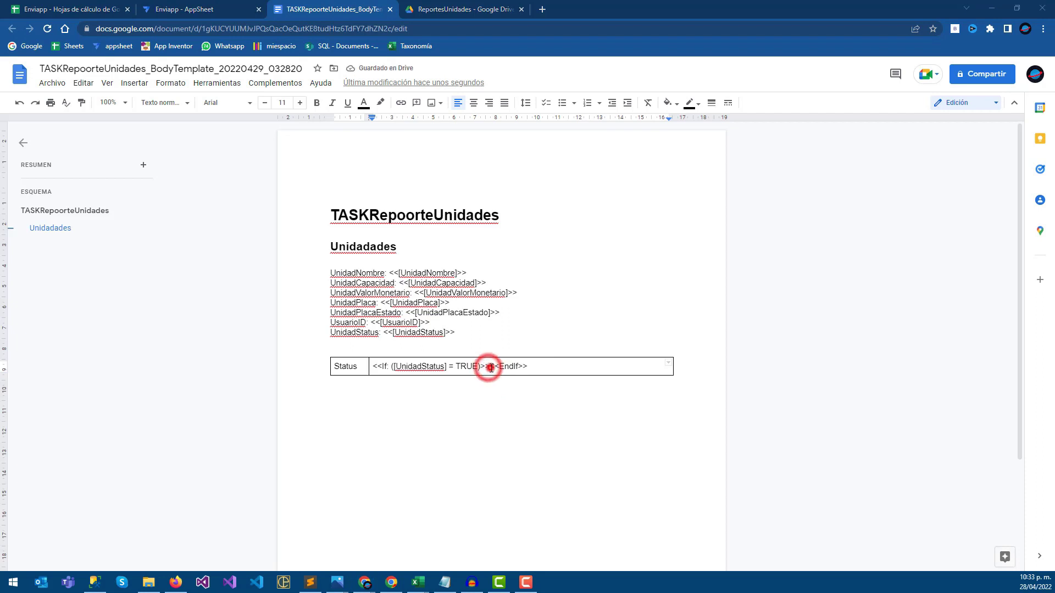
Insert a 🟢 emoji and ' ACTIVO ' between the If and EndIf tags in the Status cell.
key(super+period)
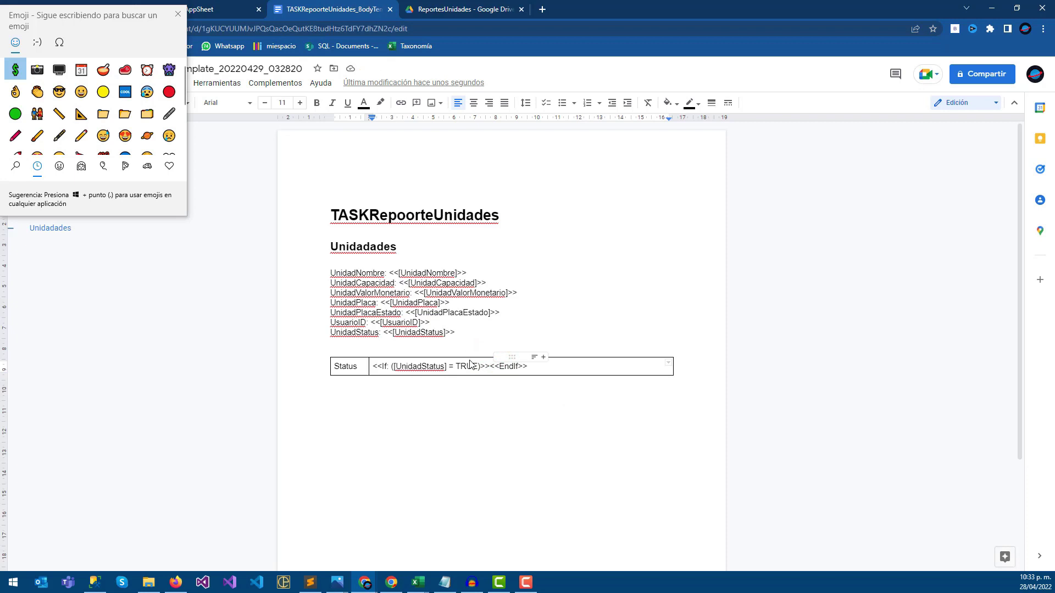
click(16, 115)
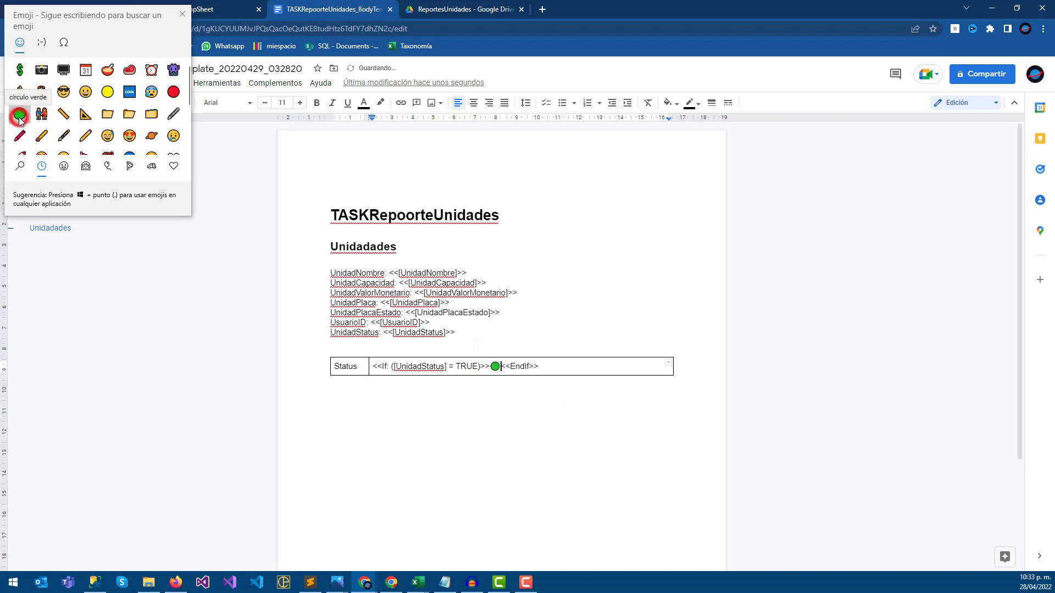
click(491, 366)
click(491, 366)
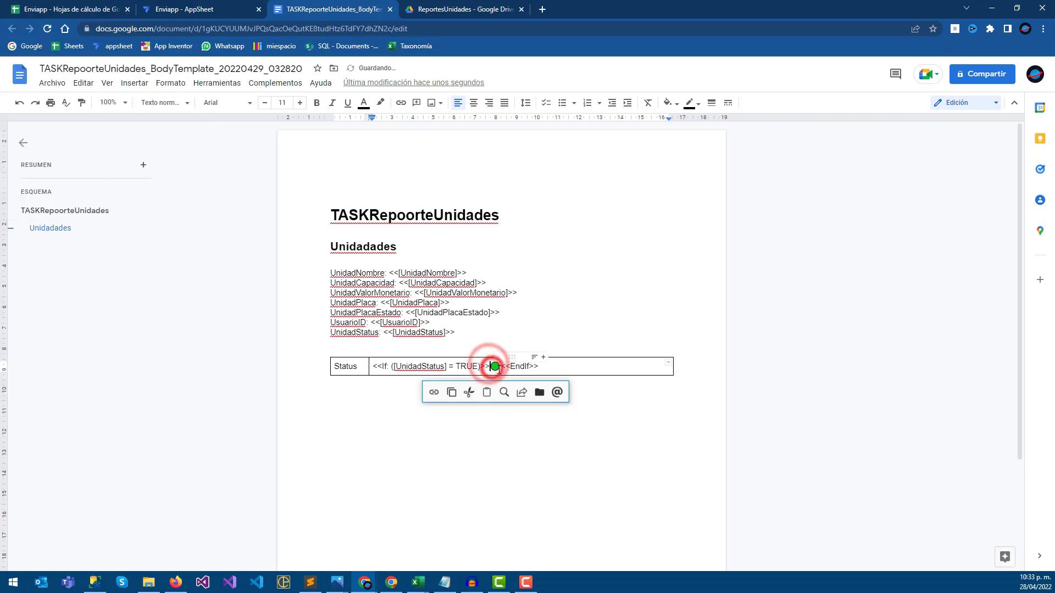
click(501, 365)
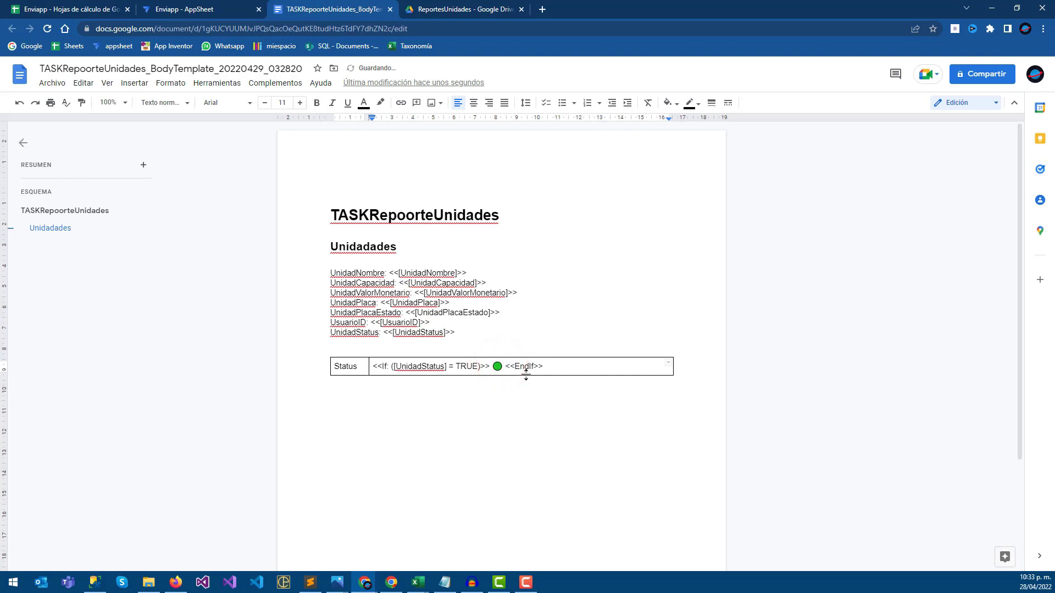
text(ACTIVO)
drag(578, 366, 375, 367)
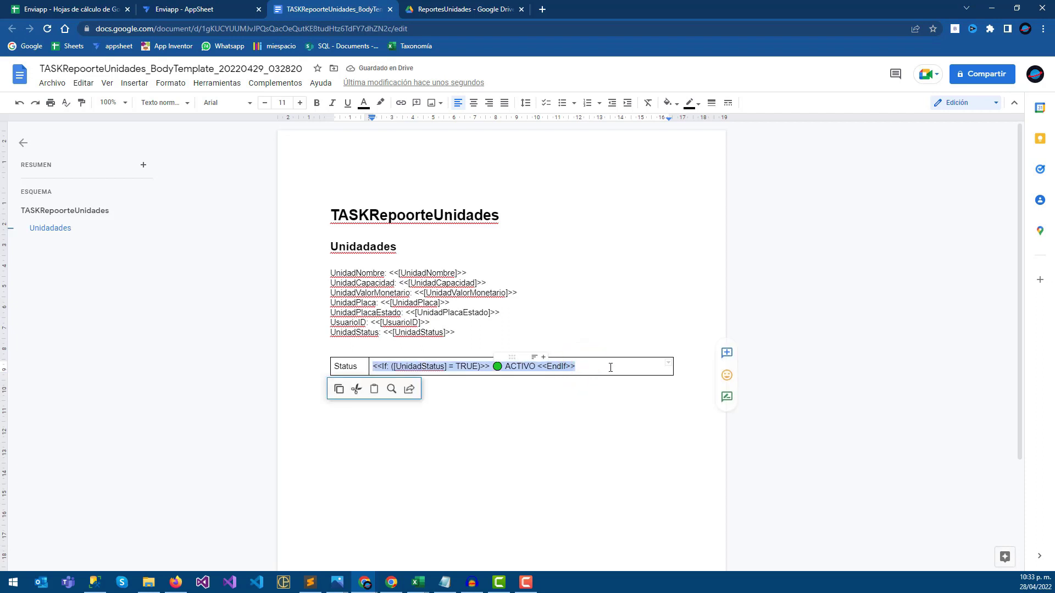
click(610, 367)
click(599, 399)
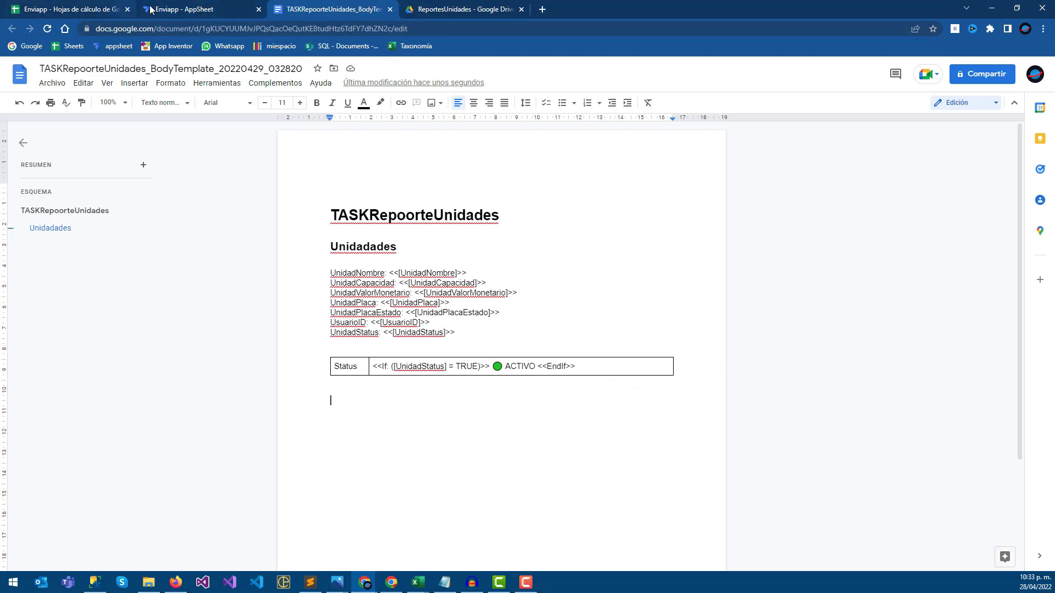
Preview the existing N3Old.pdf report in the Drive folder, then return to the Enviapp editor.
click(464, 9)
double_click(236, 217)
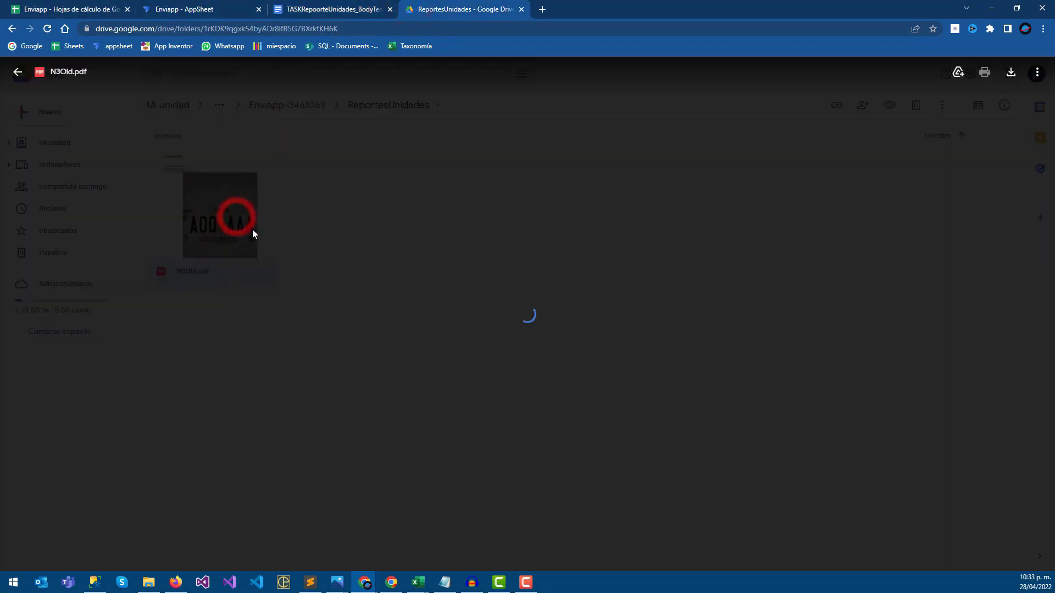
scroll(551, 427, down, 3)
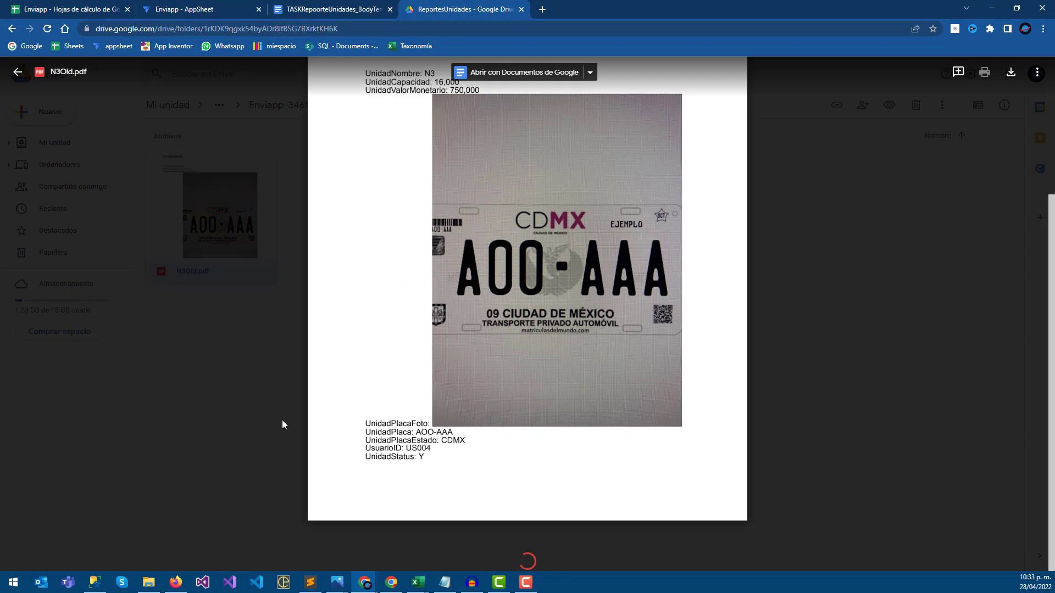
click(419, 453)
click(264, 414)
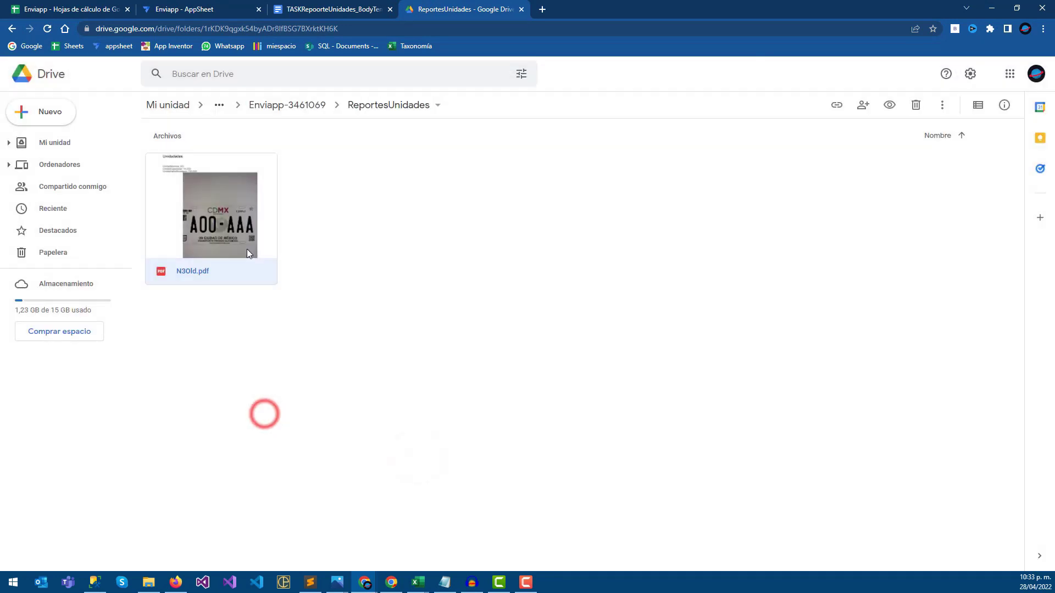
click(112, 7)
Edit unit N3's Valor from 750,000 to 752,000, save the record and sync.
click(195, 4)
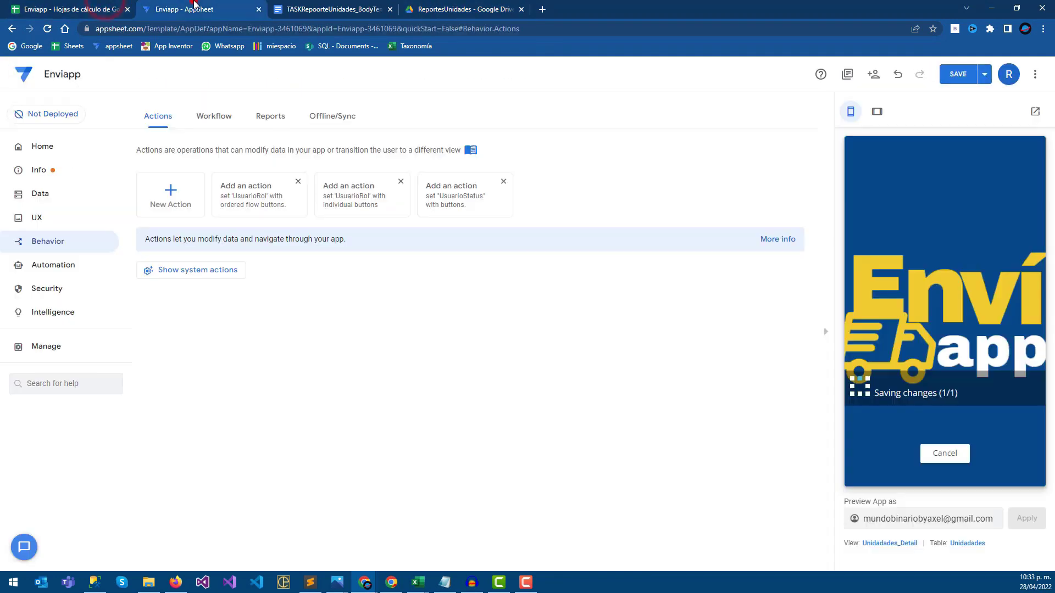
click(1017, 422)
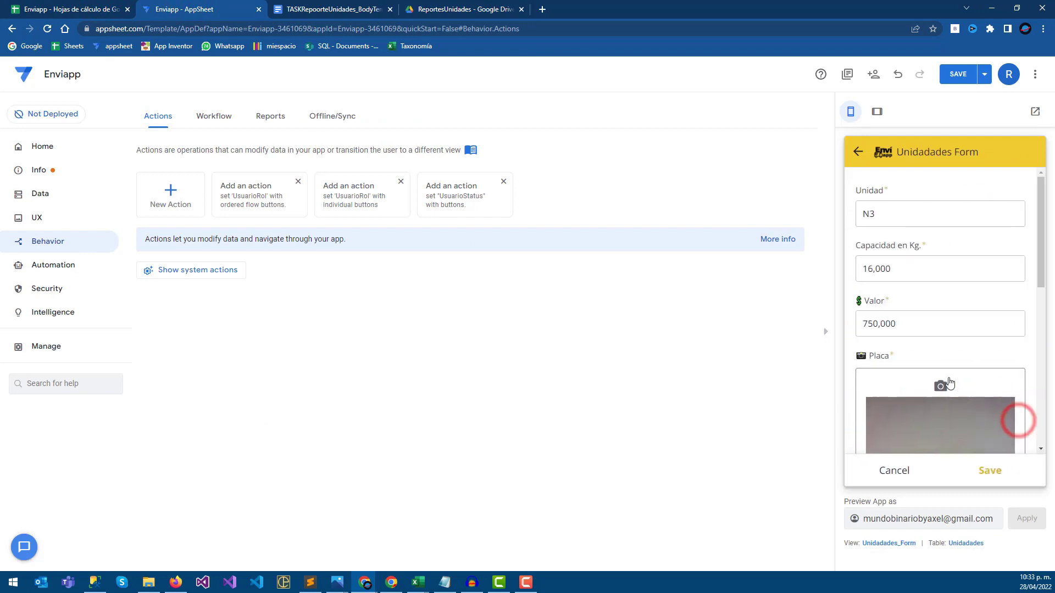
scroll(948, 383, down, 5)
scroll(934, 418, down, 3)
scroll(933, 428, down, 1)
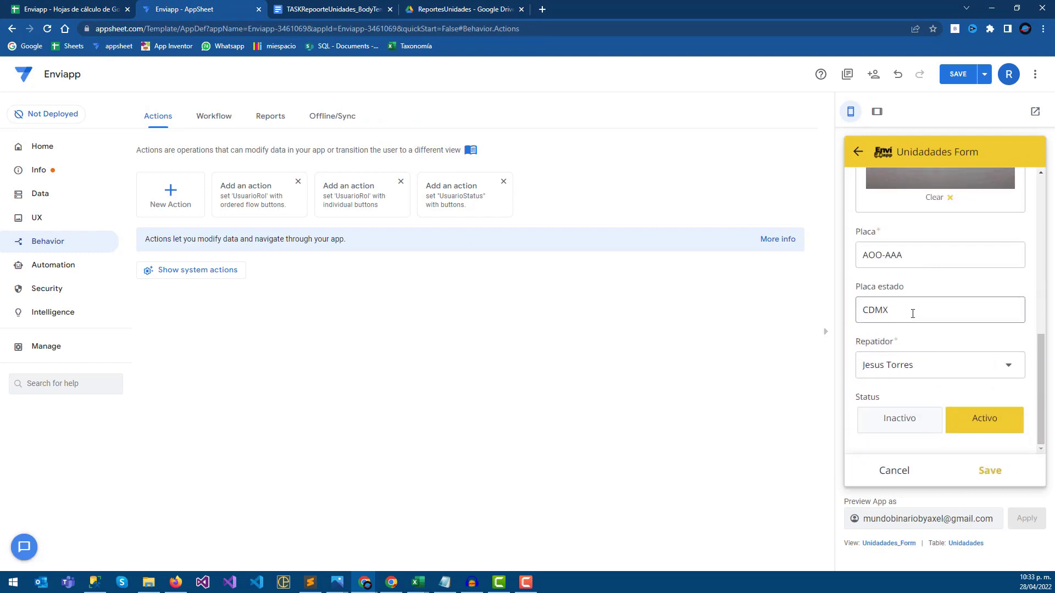
scroll(913, 291, up, 5)
click(923, 251)
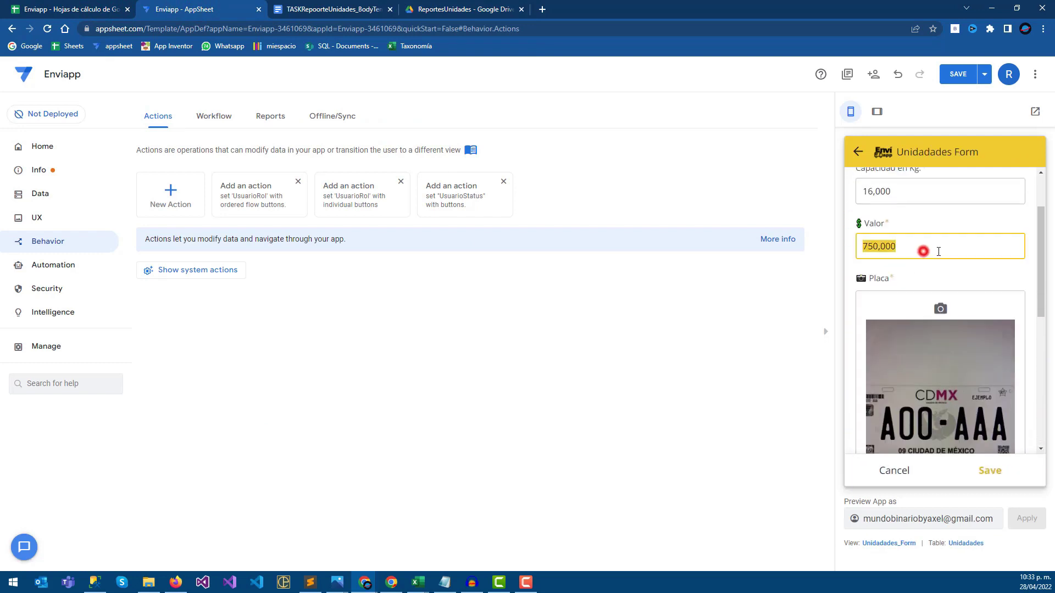
click(878, 247)
key(BackSpace)
text(2)
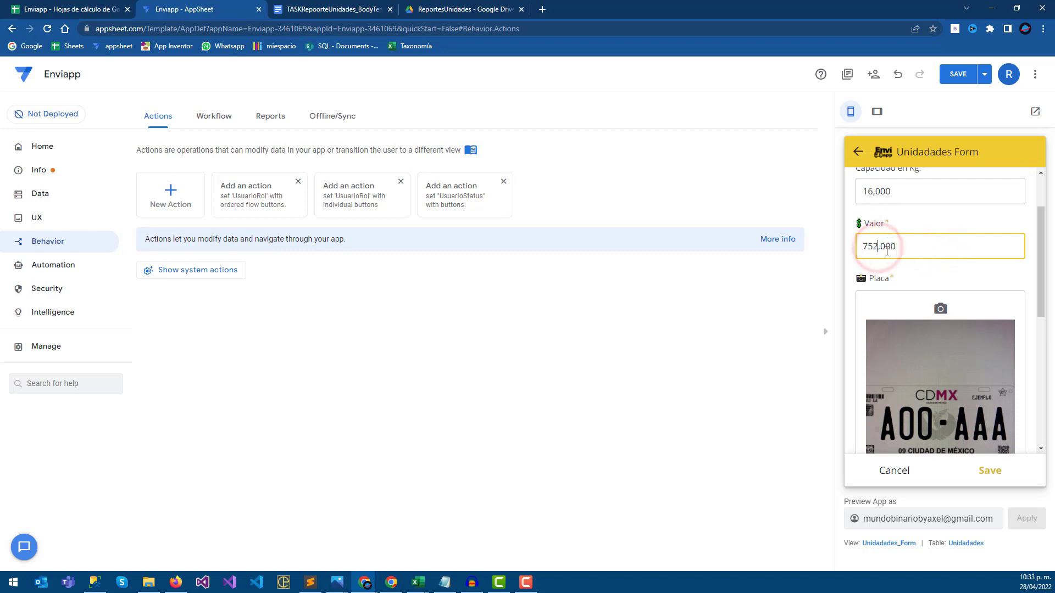
click(990, 470)
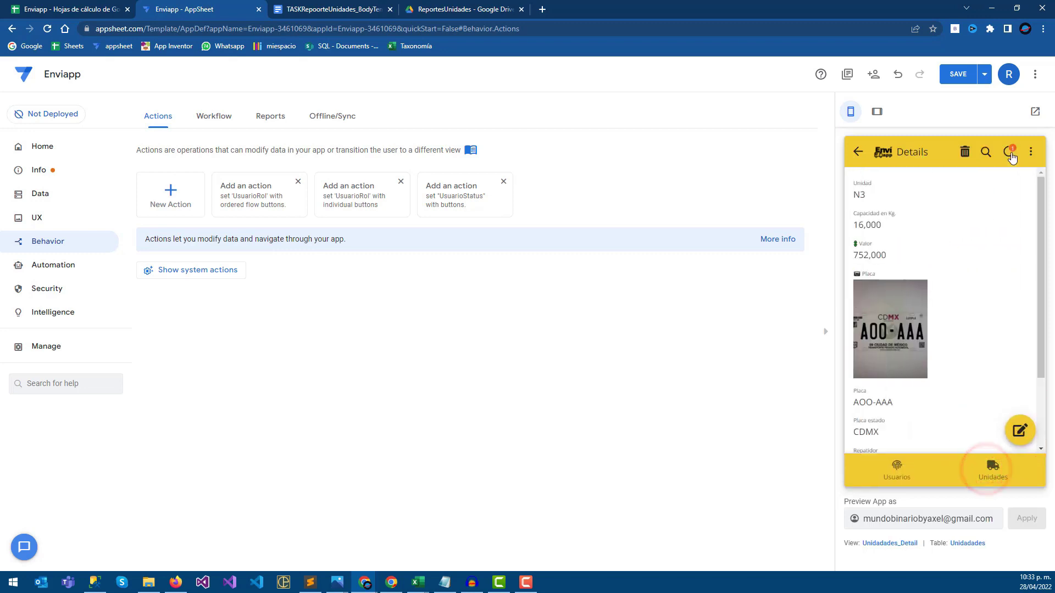
click(1011, 154)
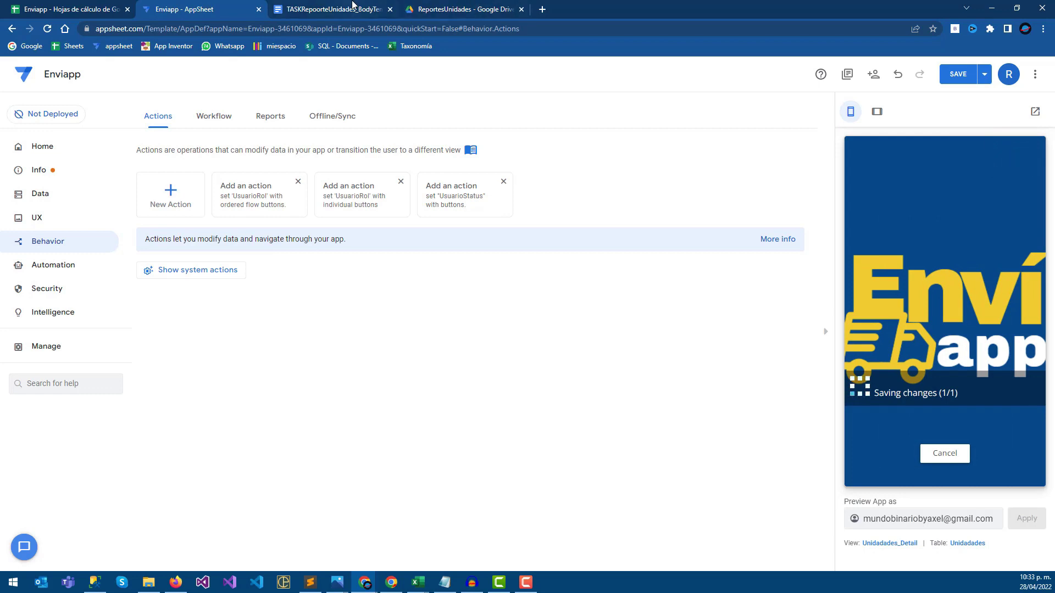
Open the new N3.pdf in Drive and confirm its Status row reads 🟢 ACTIVO.
click(352, 8)
click(440, 8)
click(445, 309)
click(206, 238)
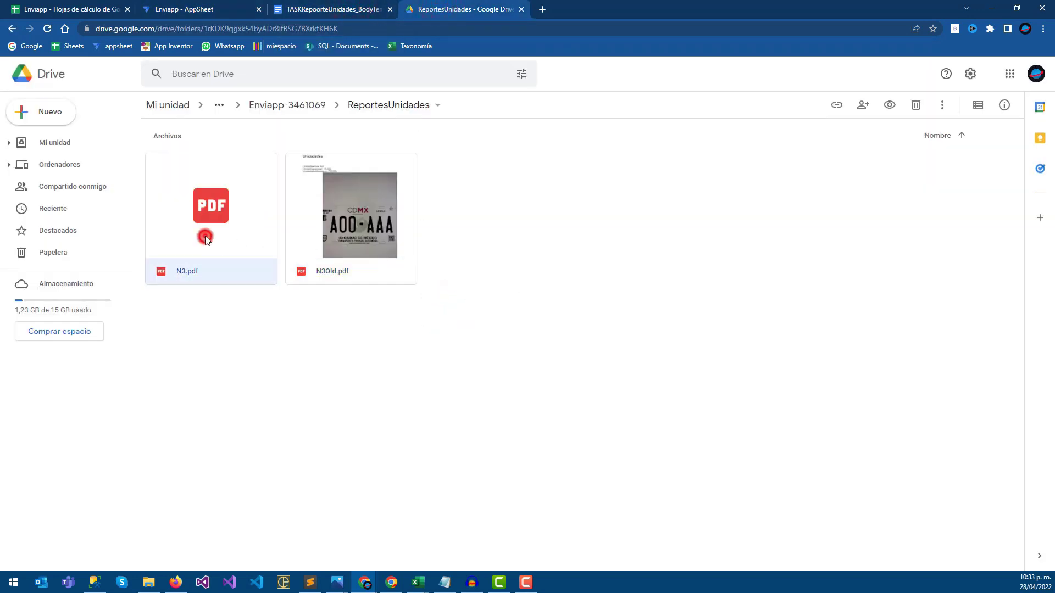
double_click(206, 236)
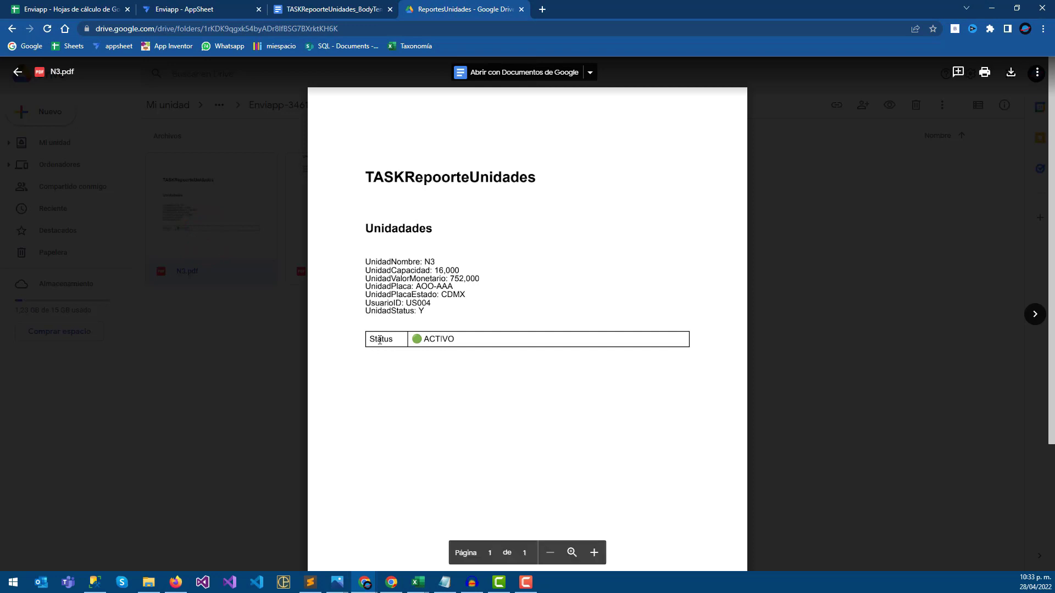
triple_click(373, 340)
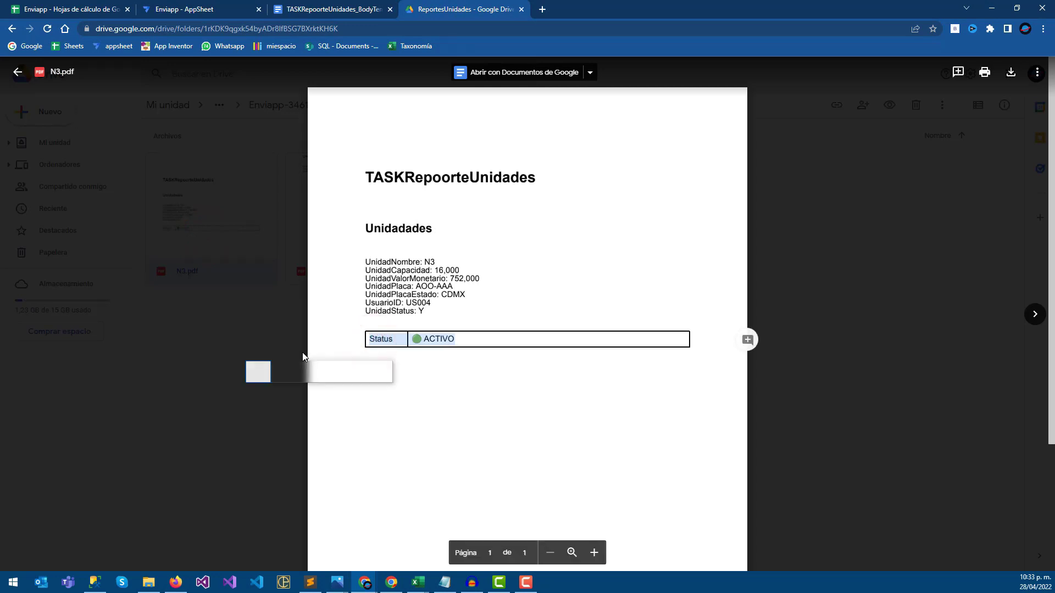
click(259, 332)
Open unit N1's details in the AppSheet preview and check its Inactivo status.
click(103, 7)
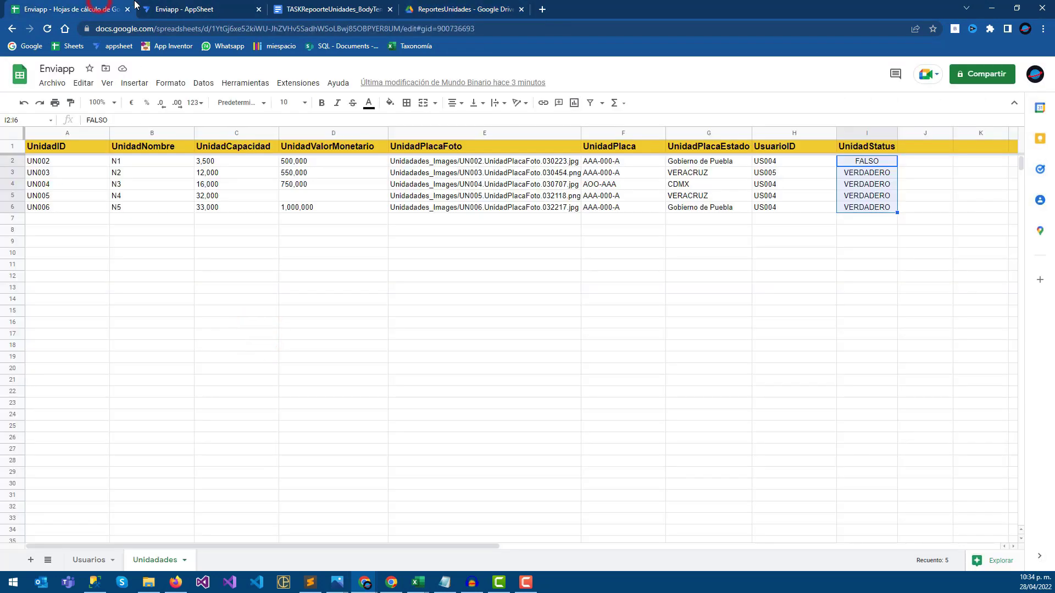
click(165, 9)
click(846, 152)
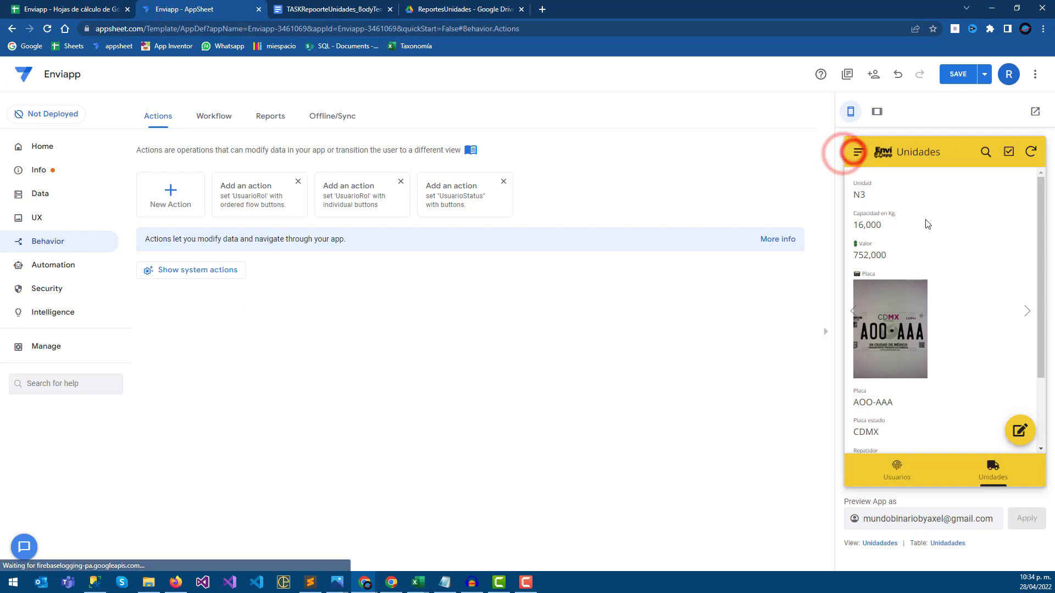
click(949, 205)
scroll(934, 385, down, 1)
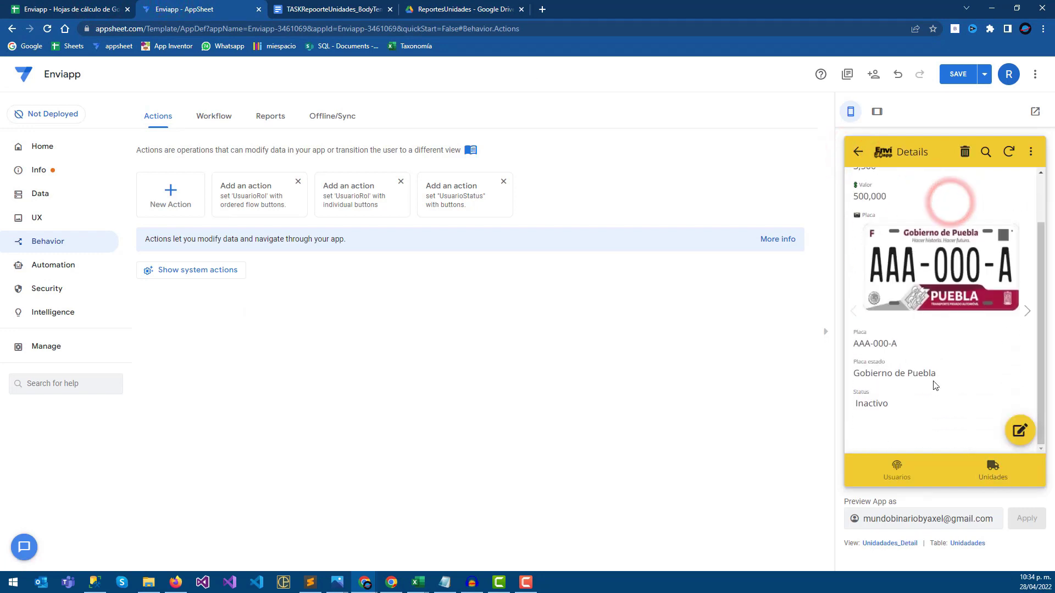
click(854, 403)
Change unit N1's Valor to 550,000, save the record and sync.
click(1030, 429)
click(911, 268)
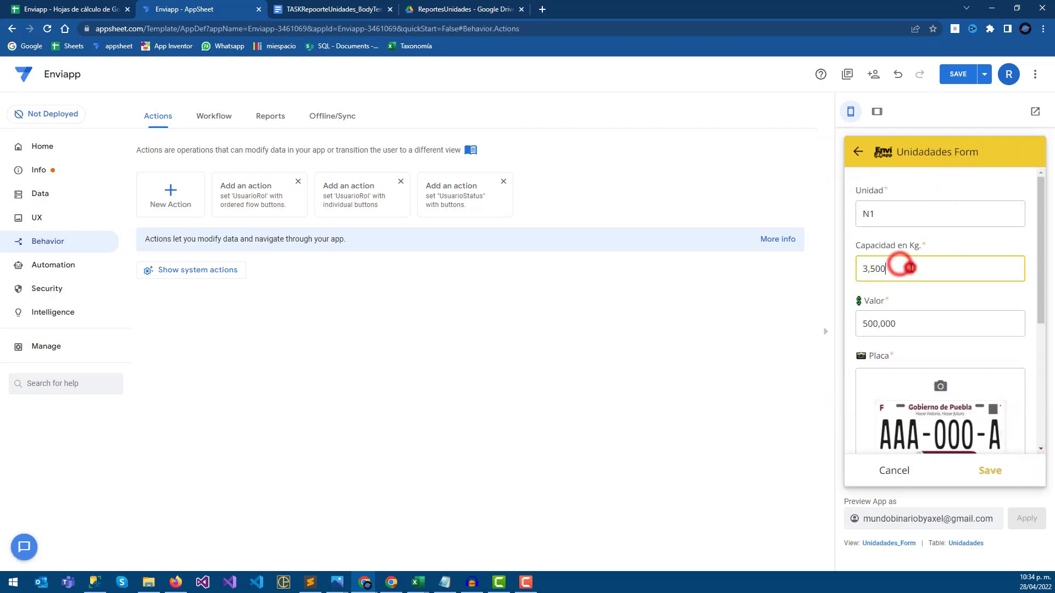
click(903, 323)
click(878, 323)
key(BackSpace)
key(BackSpace)
text(50)
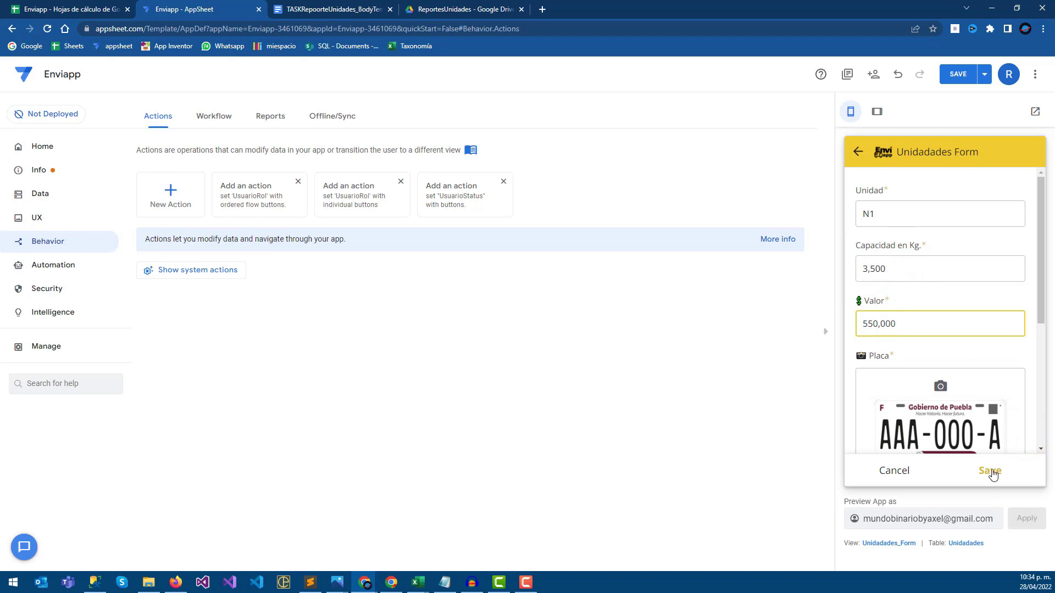
click(990, 471)
click(1007, 159)
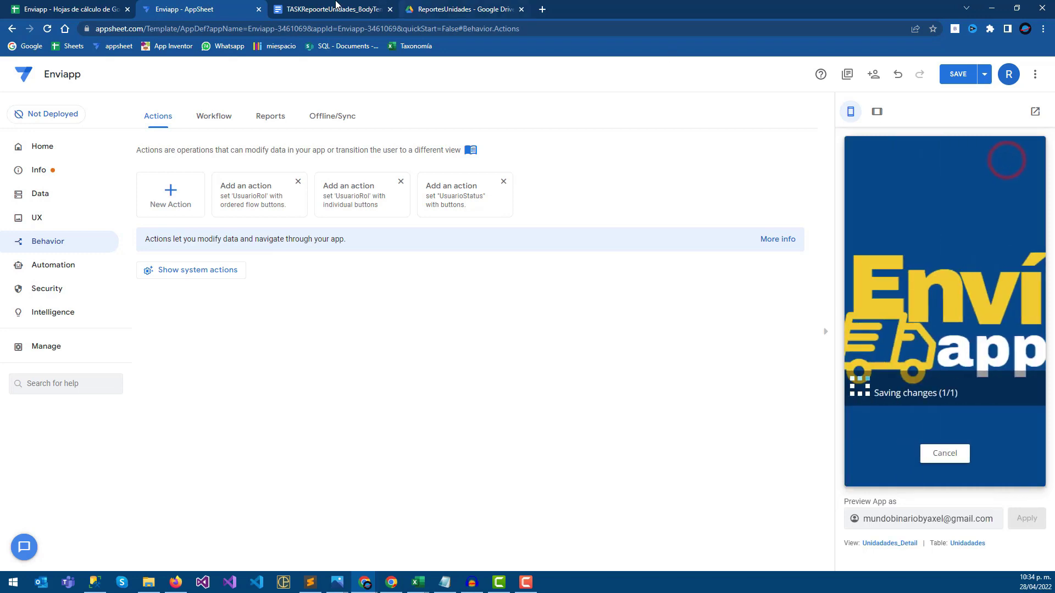
Check the ReportesUnidades Drive folder for the newly generated N1.pdf.
click(330, 8)
click(450, 9)
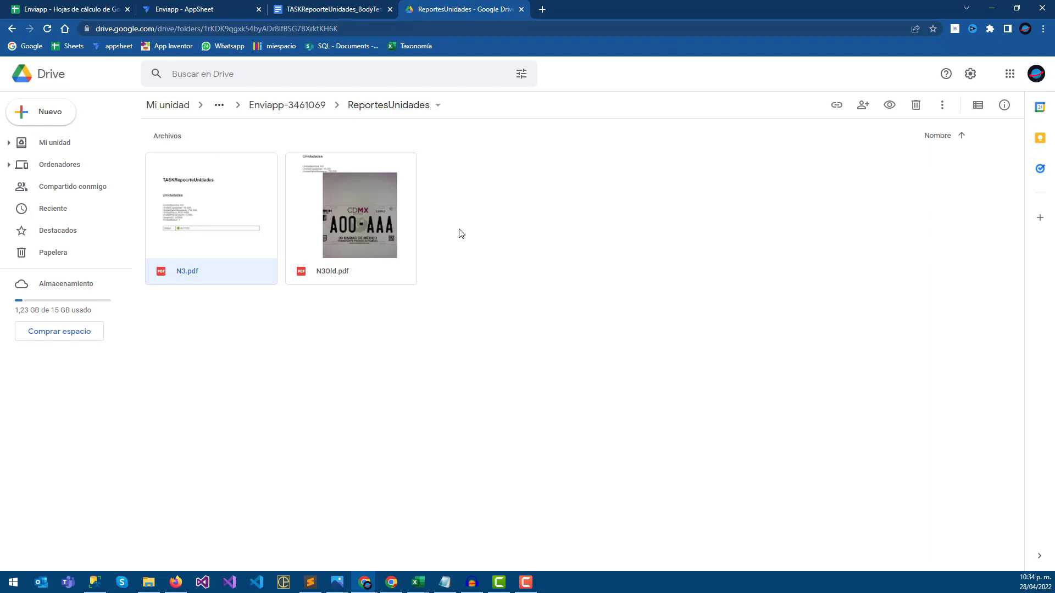
click(218, 351)
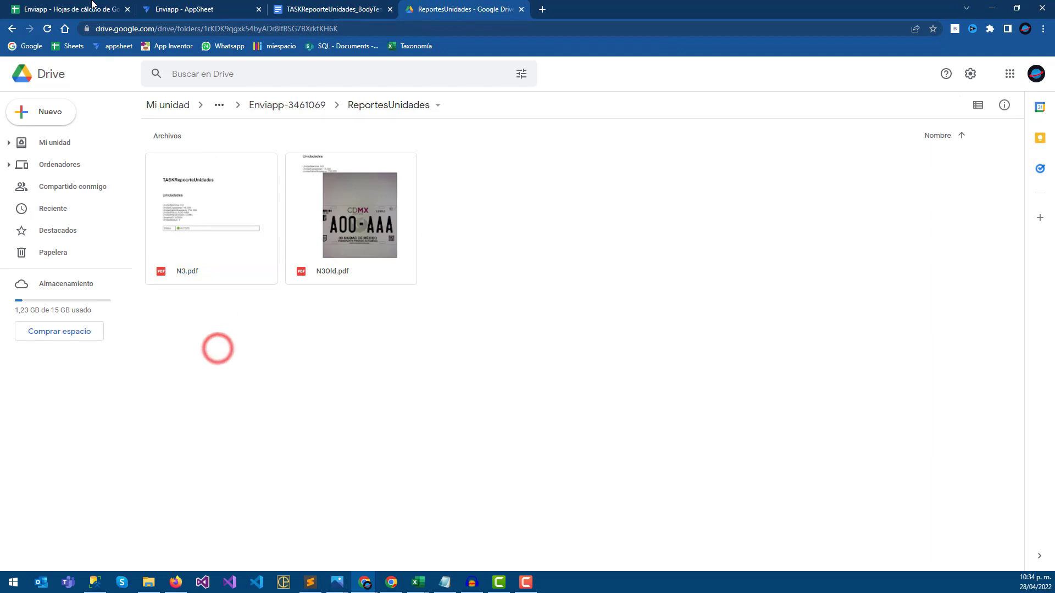
click(92, 5)
click(229, 6)
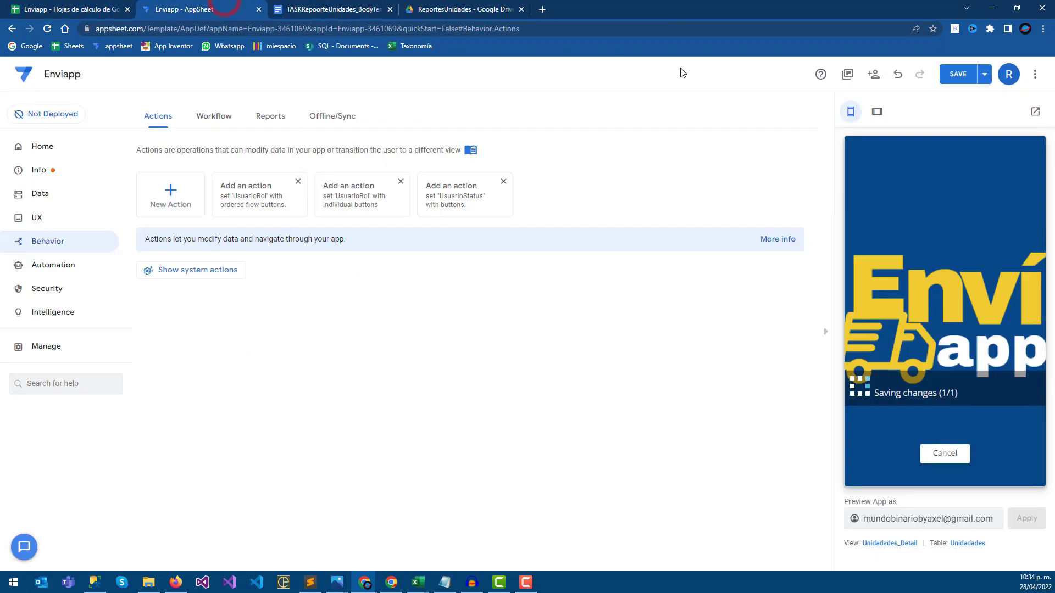
click(467, 9)
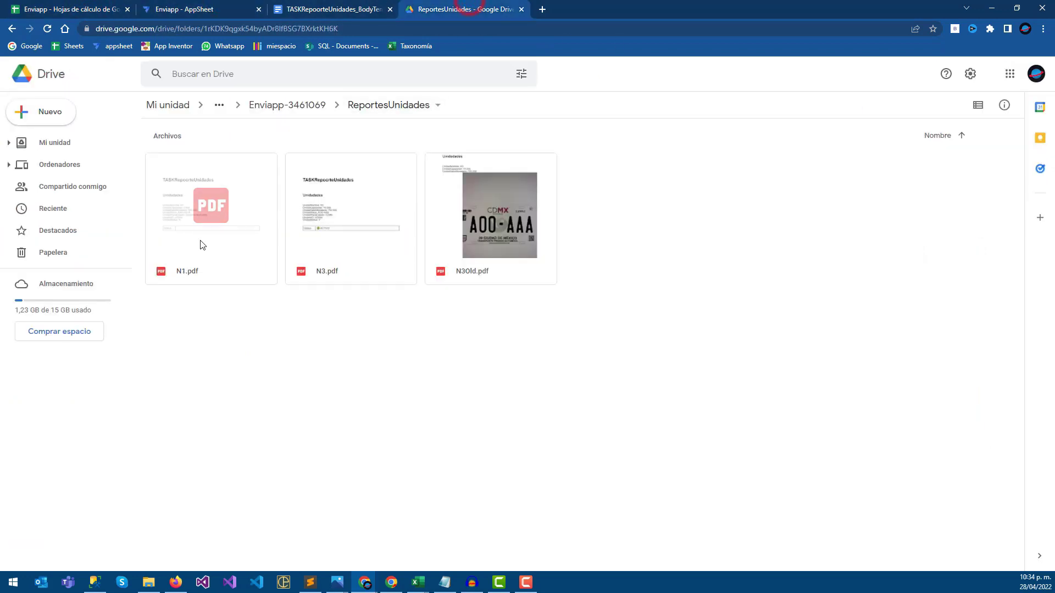
Preview N1.pdf's empty Status cell, then select the ACTIVO If line in the TASKRepoorteUnidades template.
double_click(196, 244)
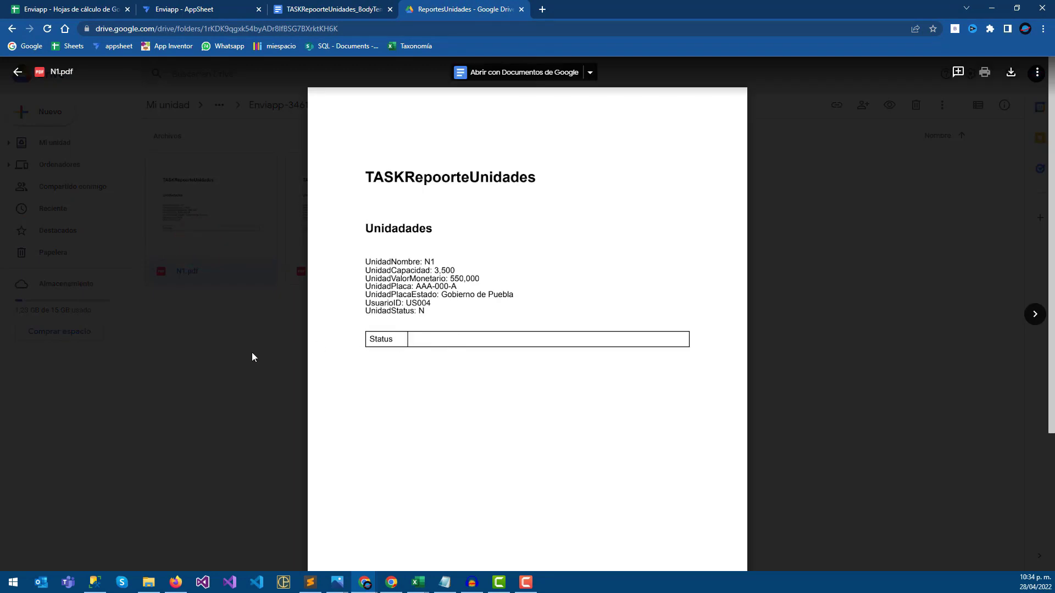
click(251, 352)
click(195, 6)
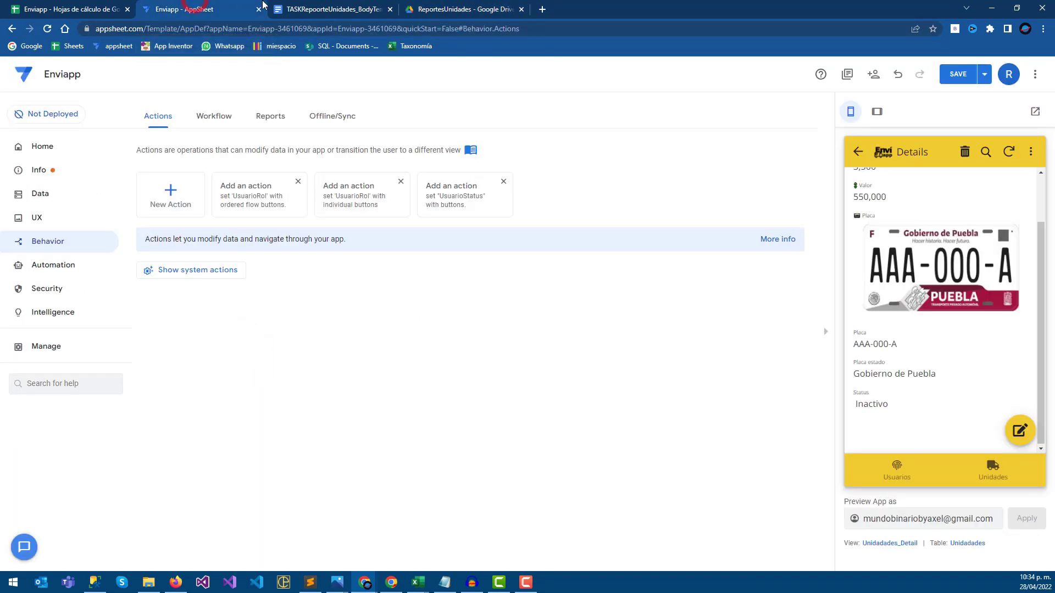
click(329, 9)
drag(584, 366, 372, 364)
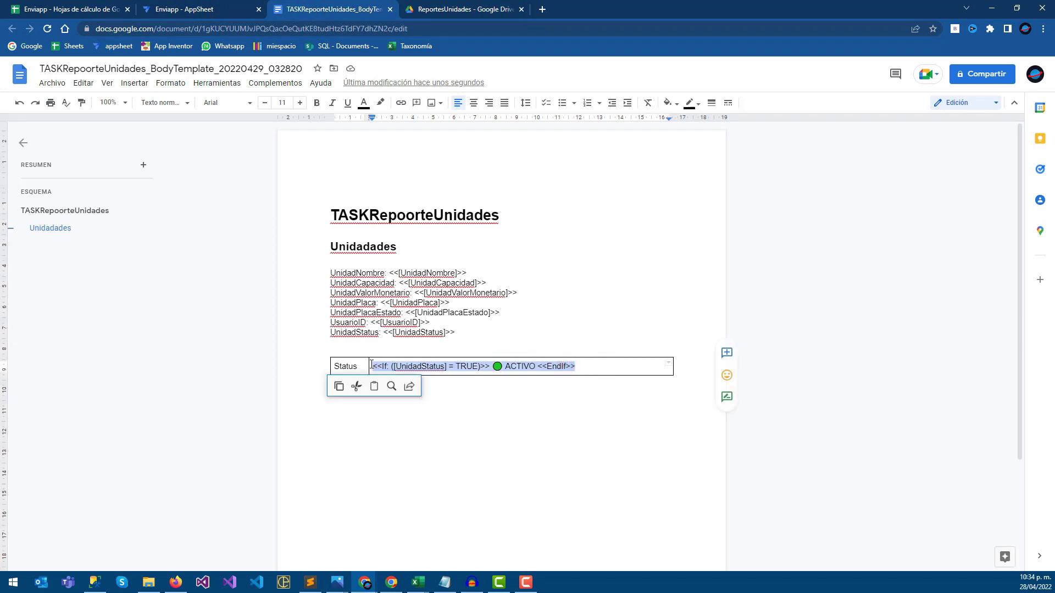
Paste a copy of the If line below it and change TRUE to FALSE.
click(585, 371)
key(Return)
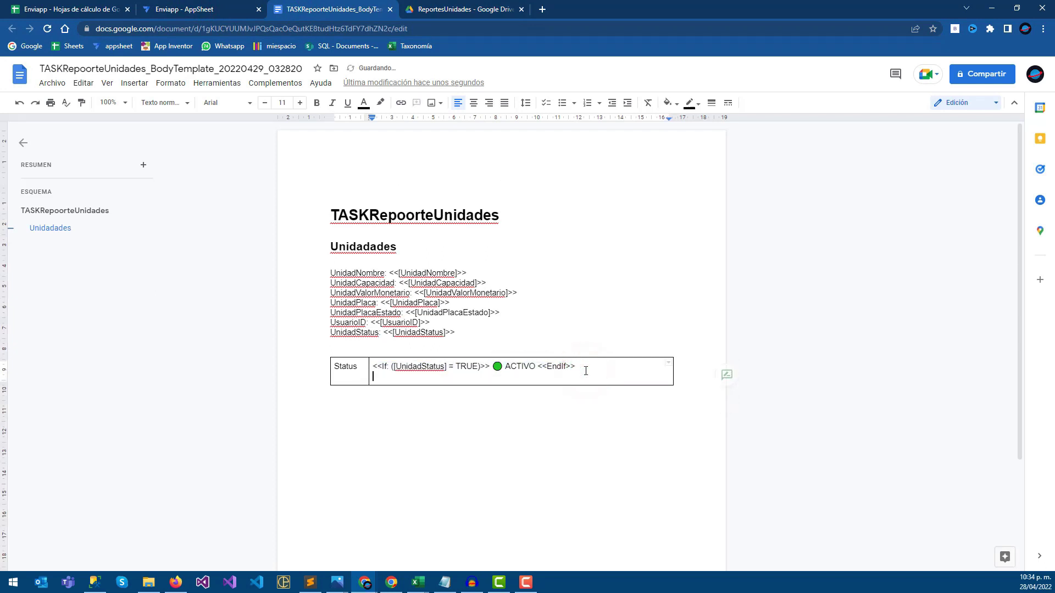
text(<<If: ([UnidadStatus] = TRUE)>> 🟢 ACTIVO <<EndIf>>)
double_click(468, 375)
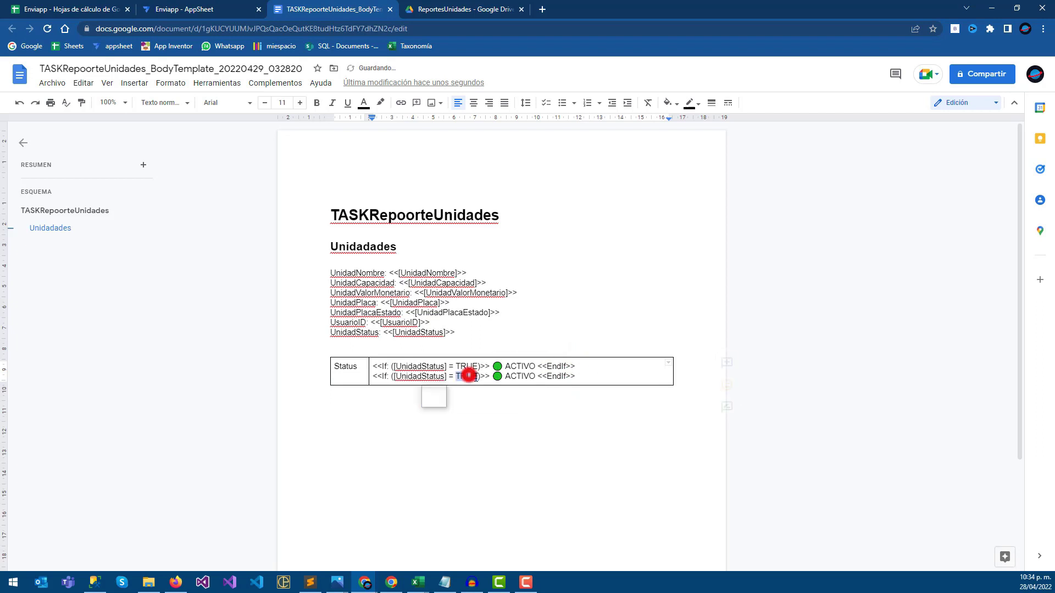
text(FALS)
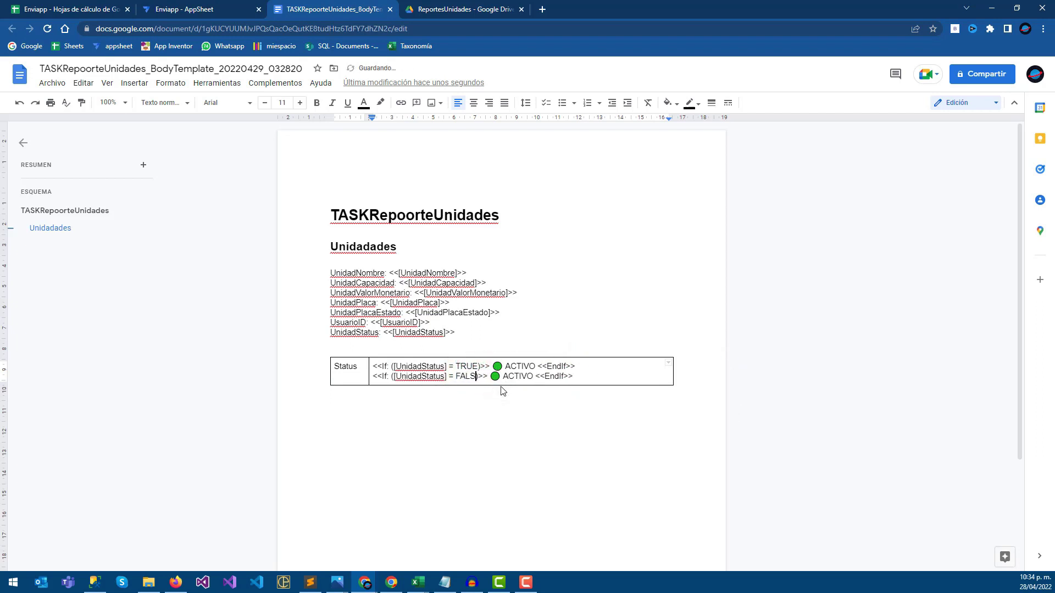
Replace the copied line's green ACTIVO with a red circle and INACTIVO.
drag(506, 377, 538, 377)
key(BackSpace)
key(BackSpace)
key(BackSpace)
key(super+period)
click(20, 114)
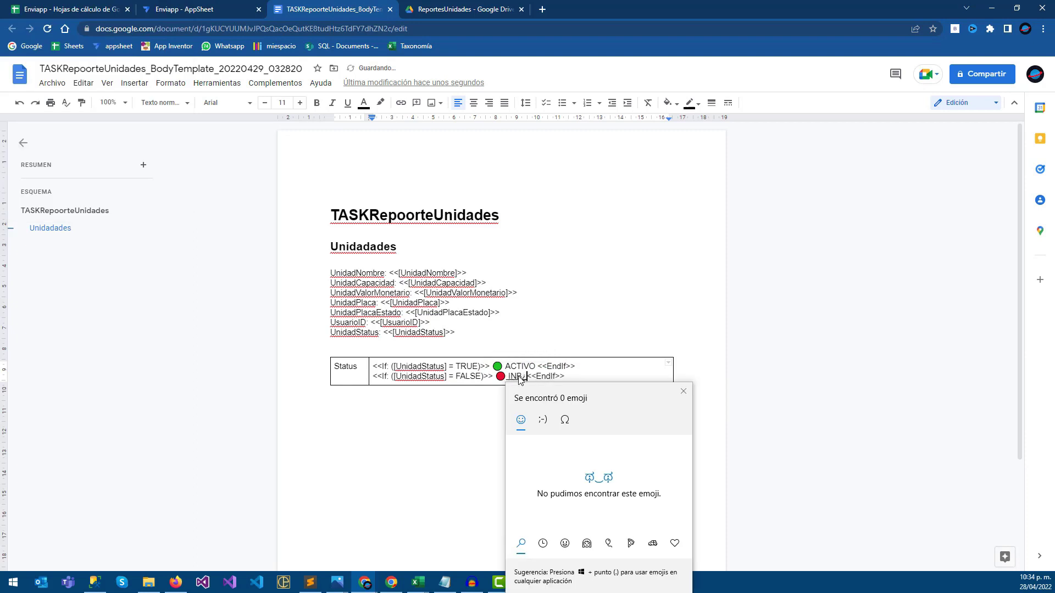
click(683, 393)
click(523, 377)
key(BackSpace)
text(ACTIVO)
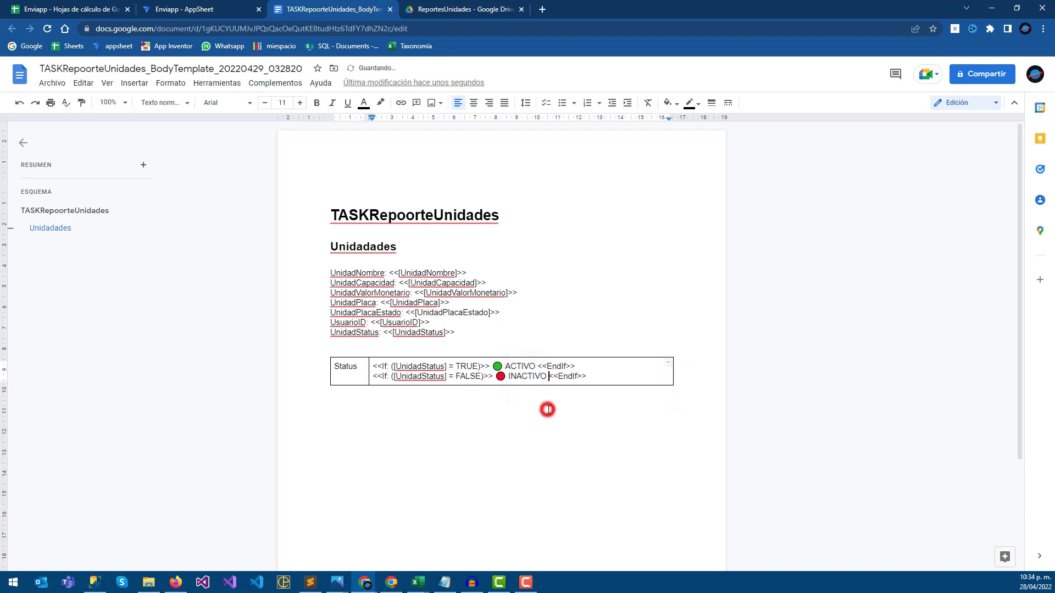
click(547, 410)
Delete the three old report PDFs from the ReportesUnidades folder.
click(447, 4)
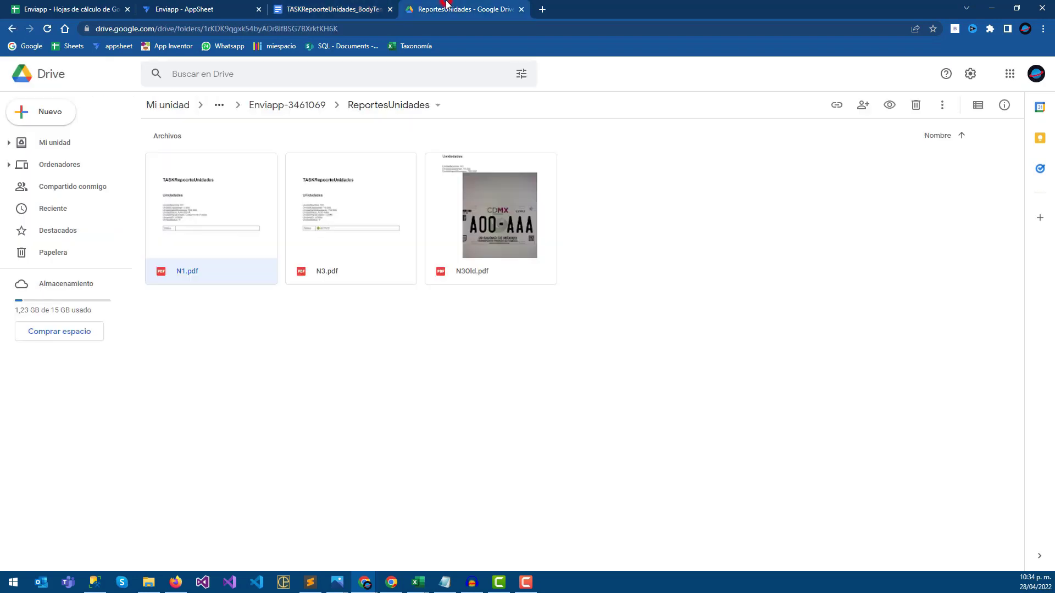
drag(551, 360, 234, 218)
key(Delete)
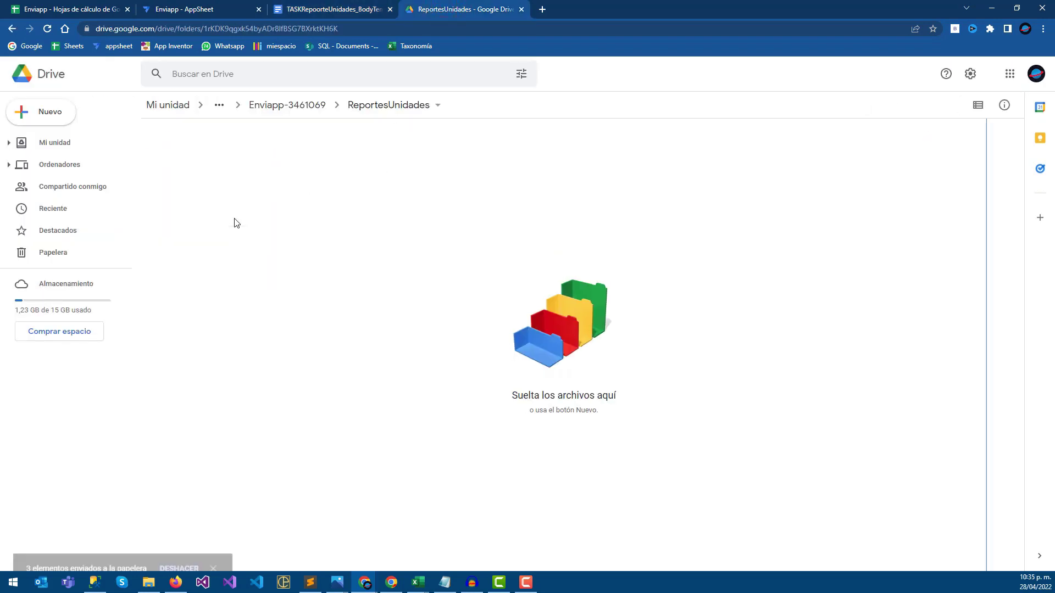
Change unit N1's Valor to 500,000 and save it.
click(216, 4)
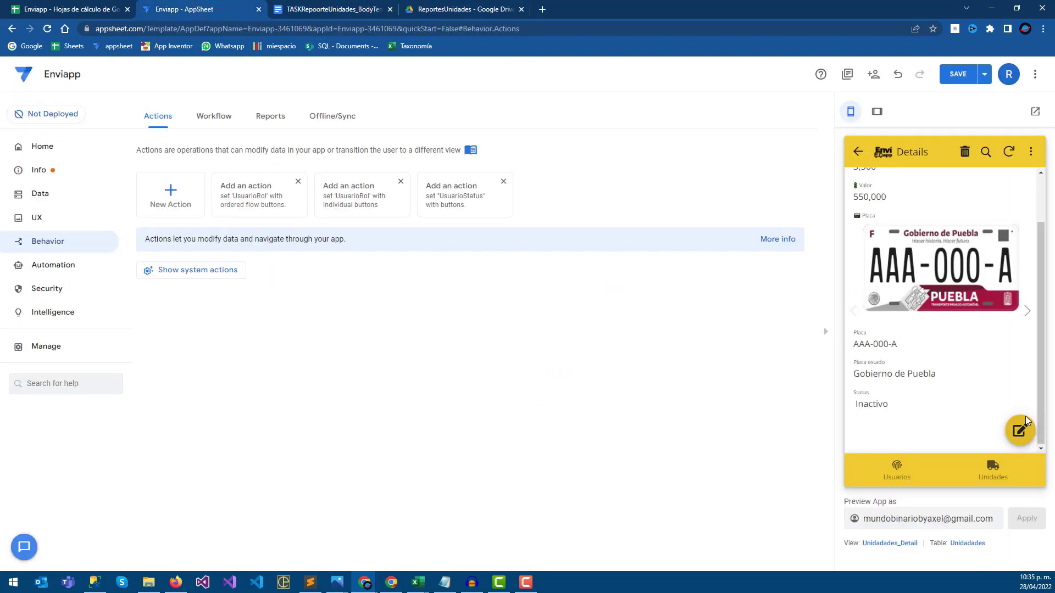
click(1020, 430)
scroll(906, 330, up, 3)
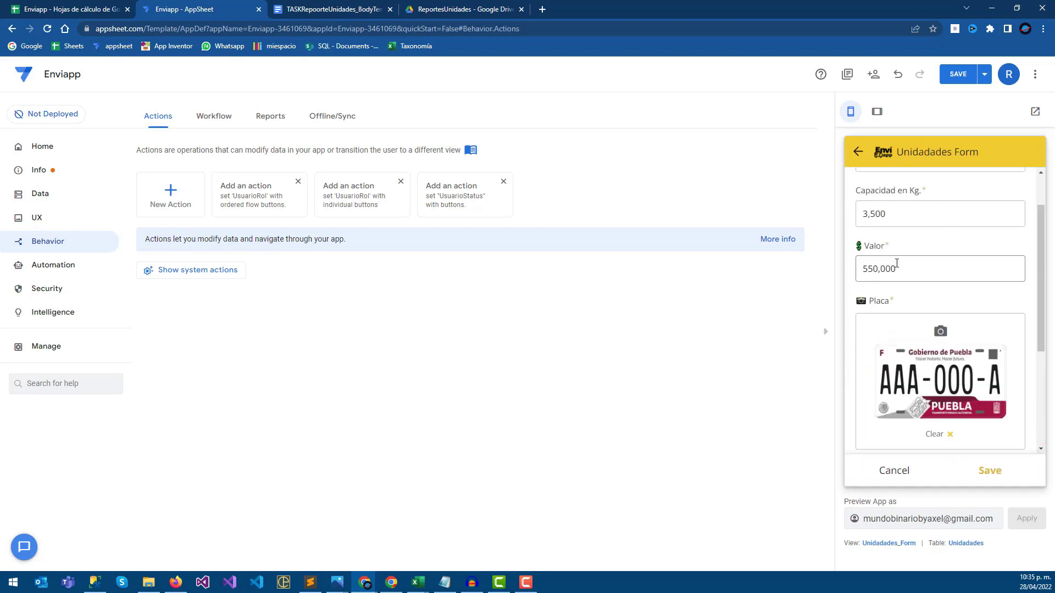
click(874, 268)
key(BackSpace)
text(0)
click(973, 465)
click(865, 159)
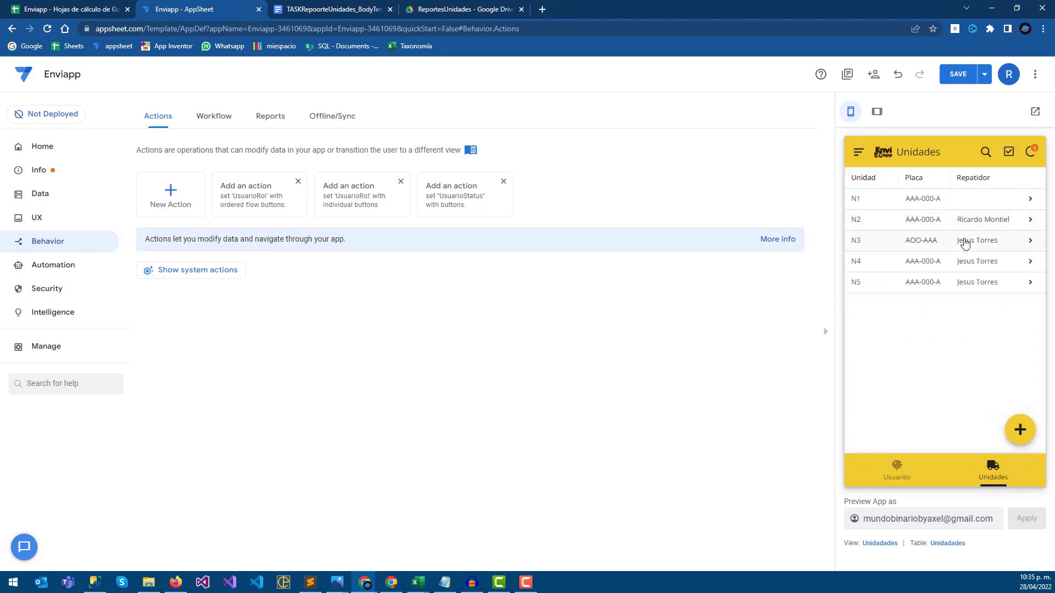
Change unit N2's Valor to 552,000 and save it.
click(974, 226)
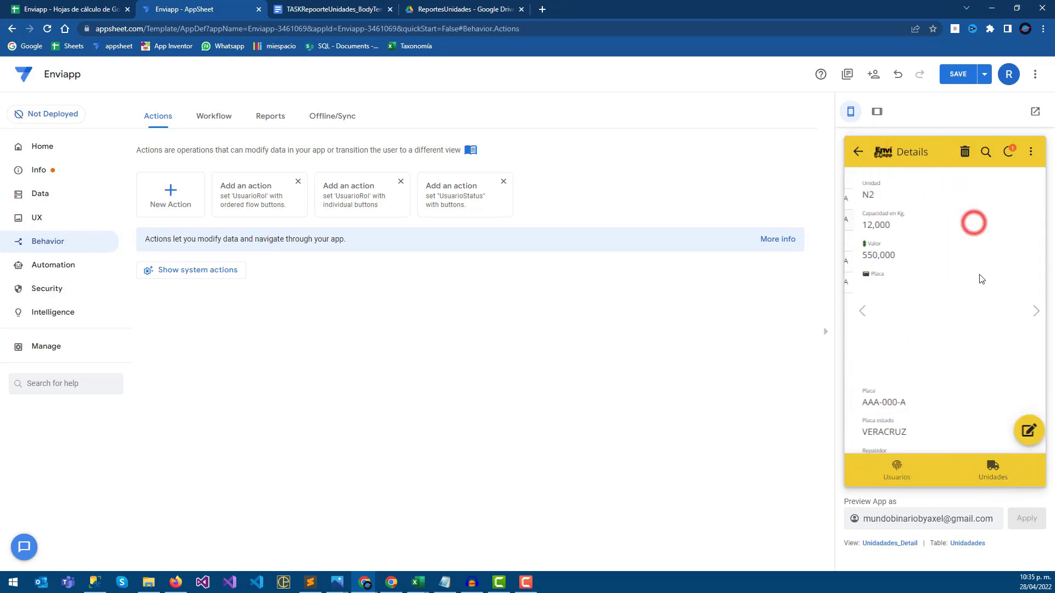
click(1020, 429)
click(876, 324)
scroll(975, 367, down, 1)
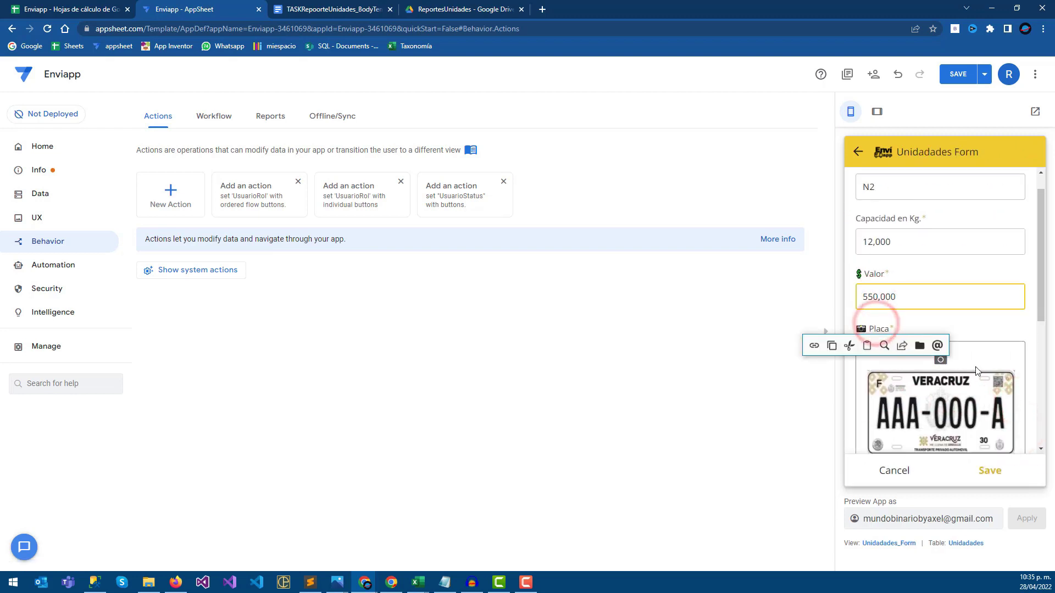
scroll(975, 367, down, 5)
scroll(974, 367, down, 2)
scroll(925, 302, up, 7)
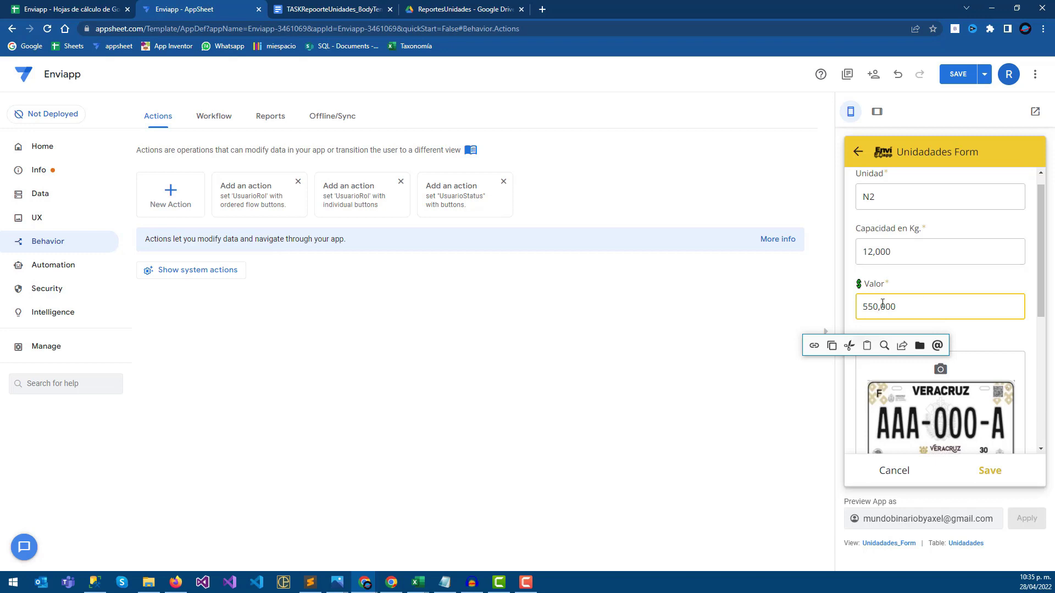
key(BackSpace)
text(2)
click(992, 470)
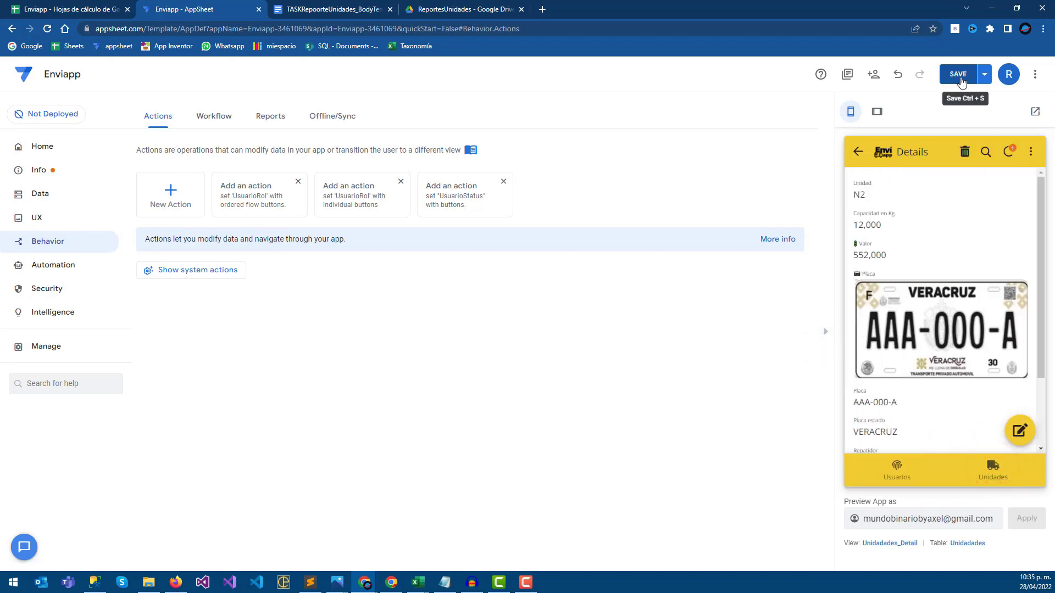
click(425, 9)
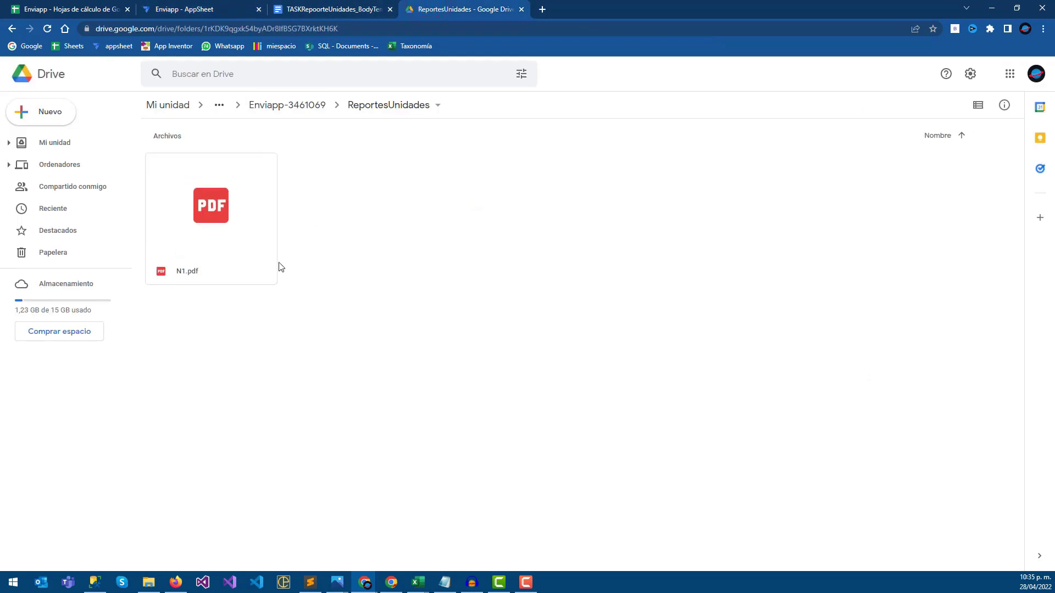
Verify N1.pdf shows 🔴 INACTIVO and N2.pdf shows 🟢 ACTIVO, then return to the template's FALSE line.
double_click(233, 227)
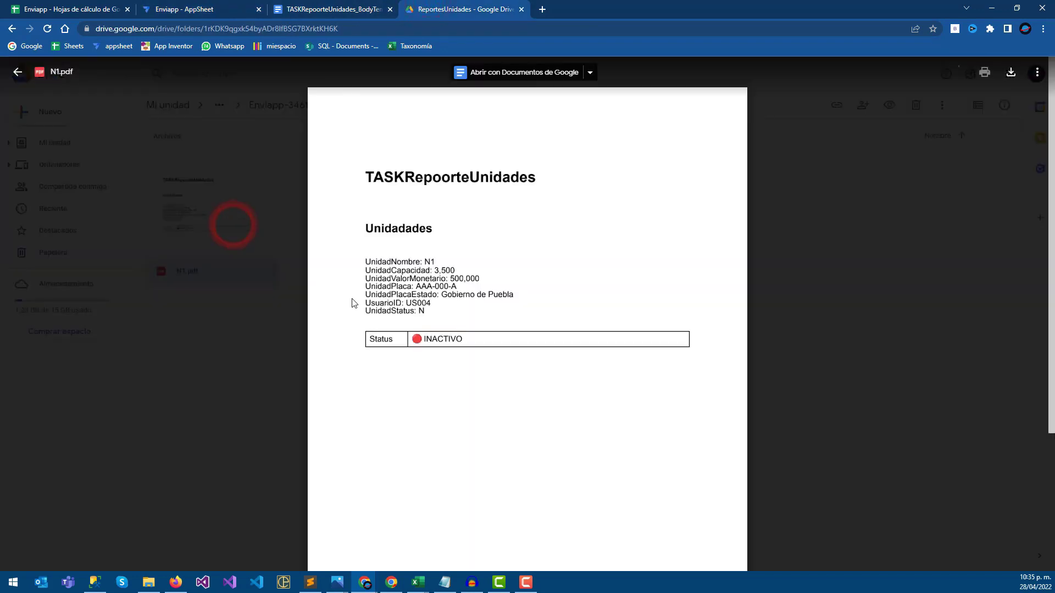
drag(380, 339, 448, 341)
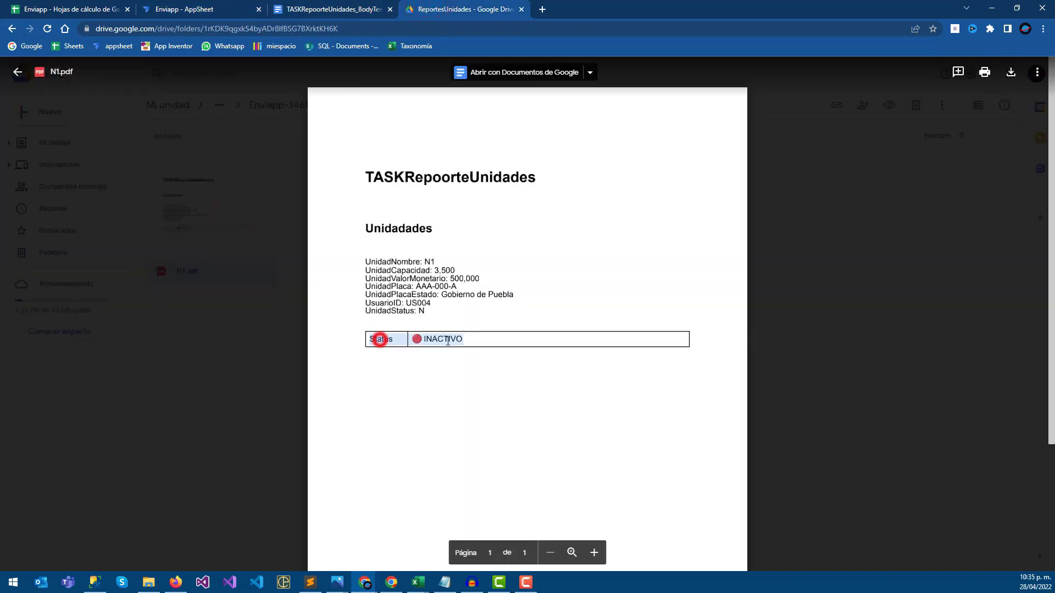
click(228, 365)
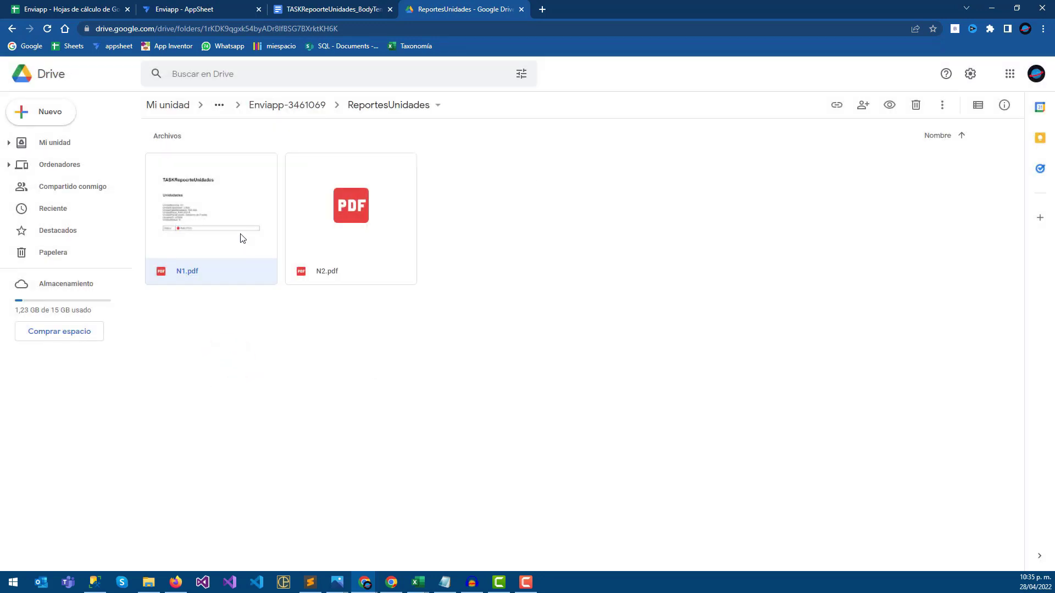
double_click(337, 224)
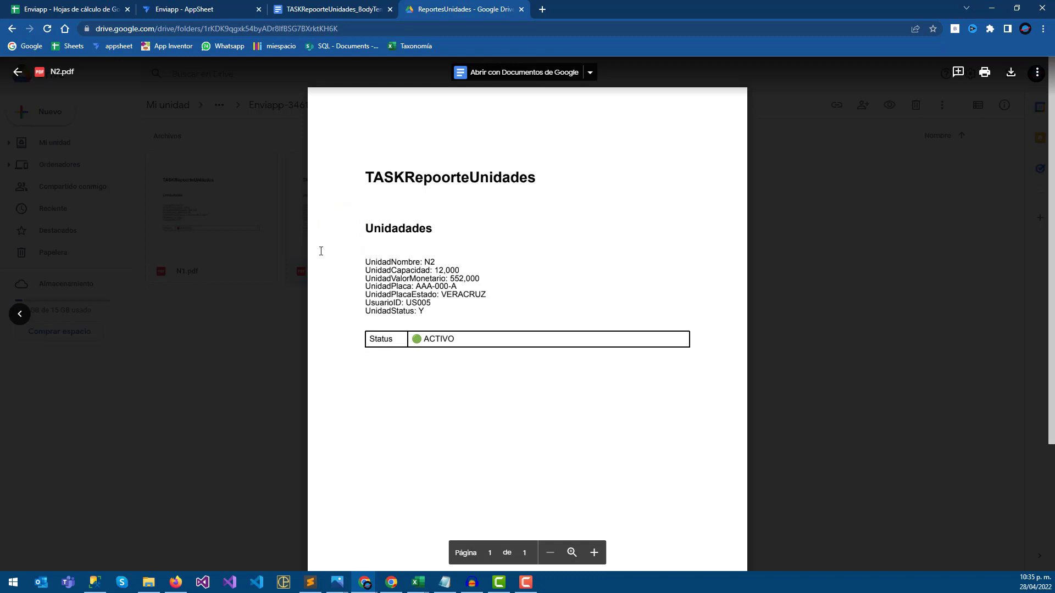
click(269, 332)
click(306, 7)
click(460, 379)
drag(485, 366, 373, 366)
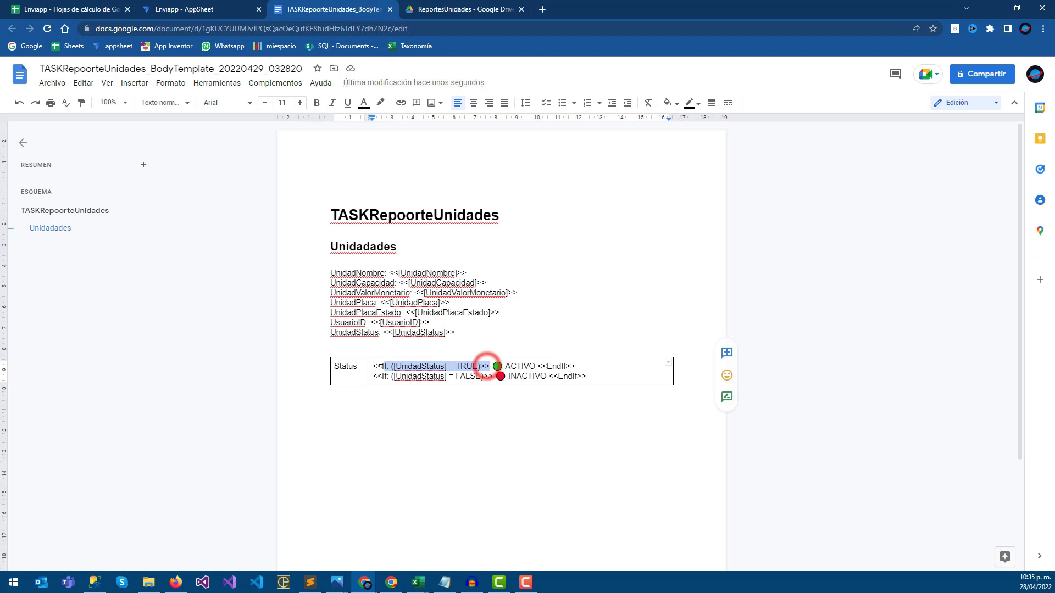
click(371, 420)
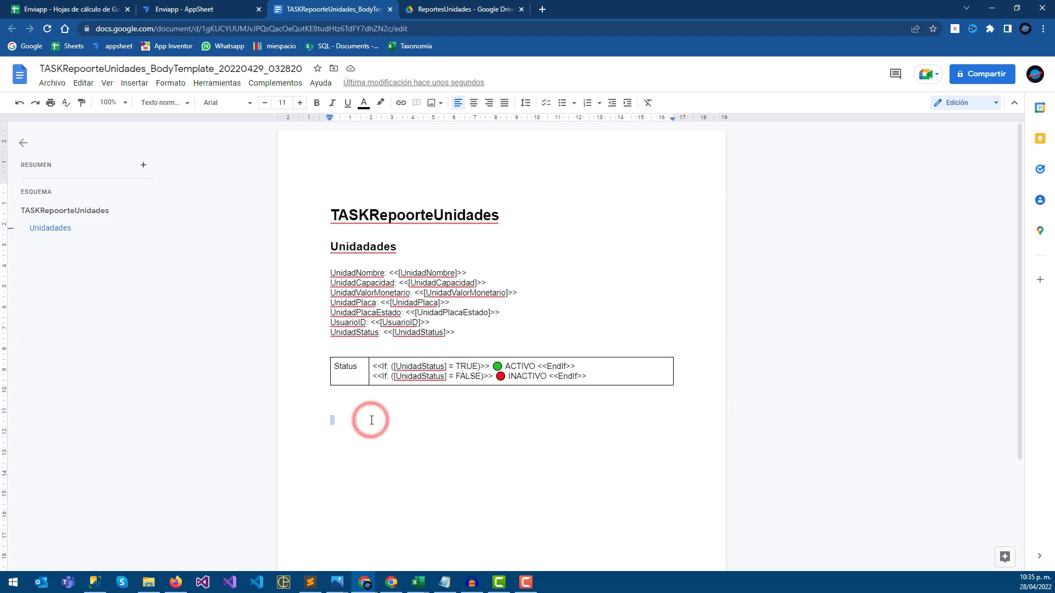